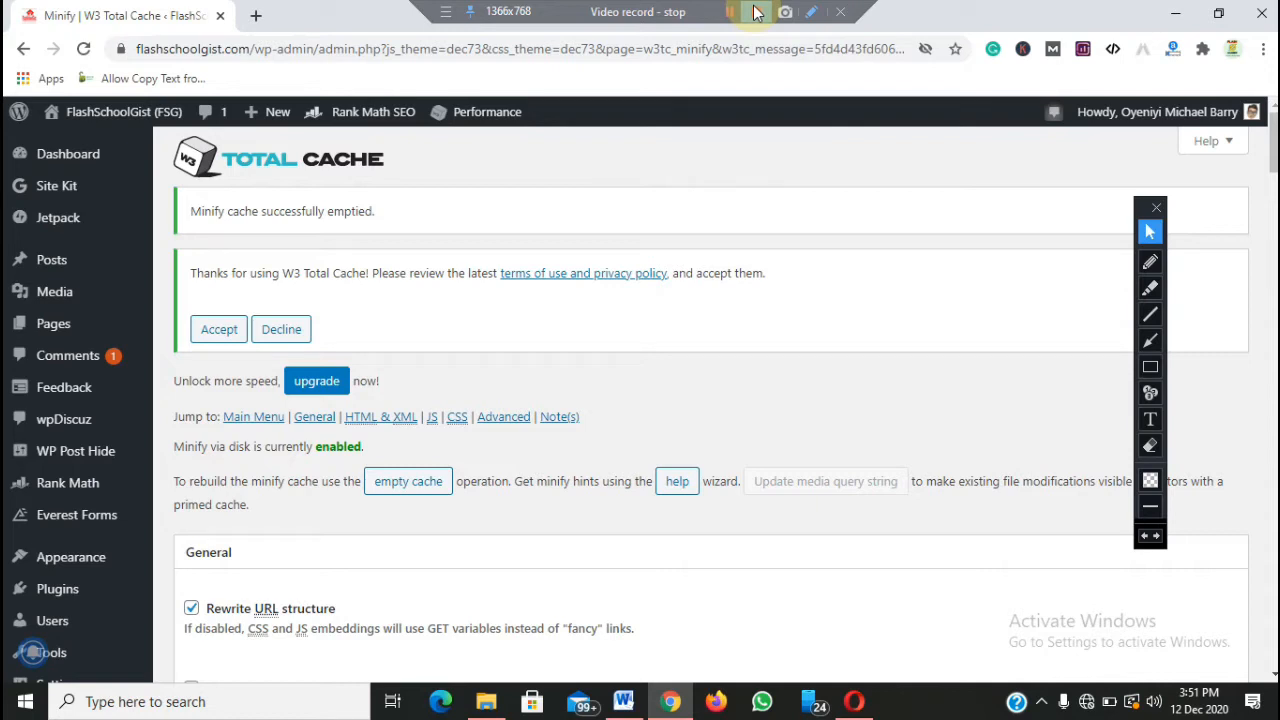
{"action": "left_click", "coordinate": [757, 12]}
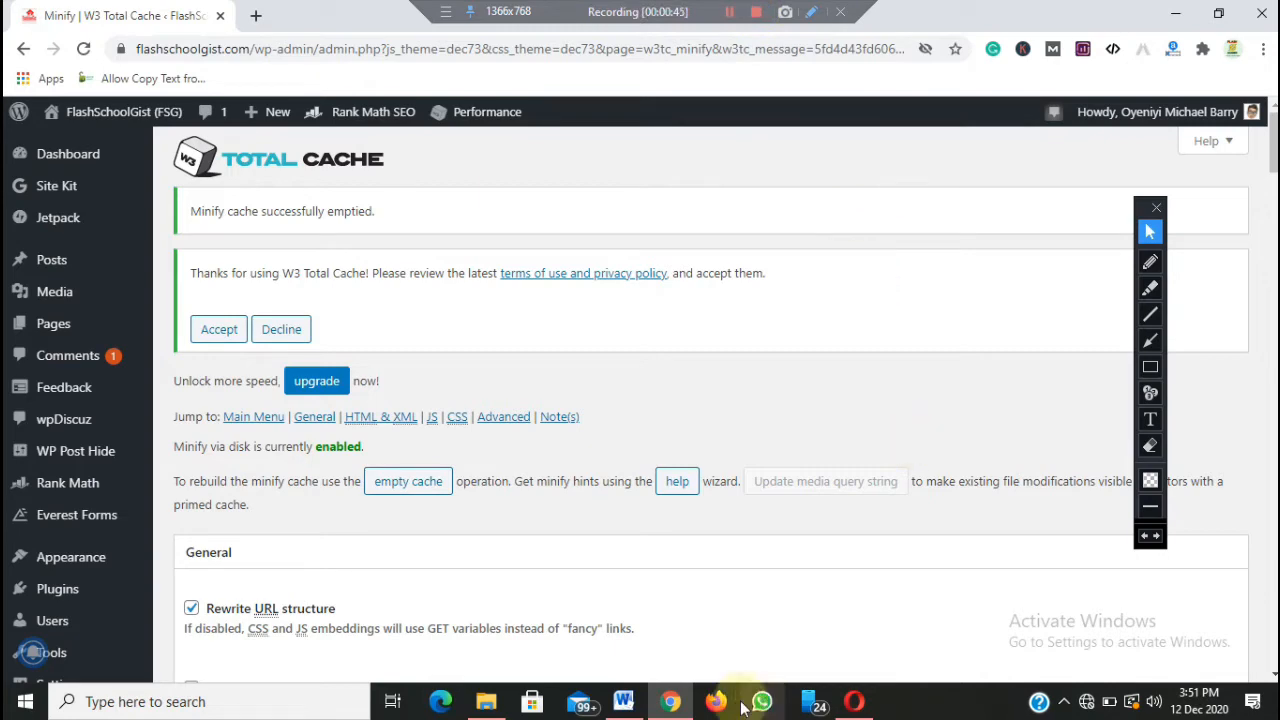
{"action": "left_click", "coordinate": [672, 703]}
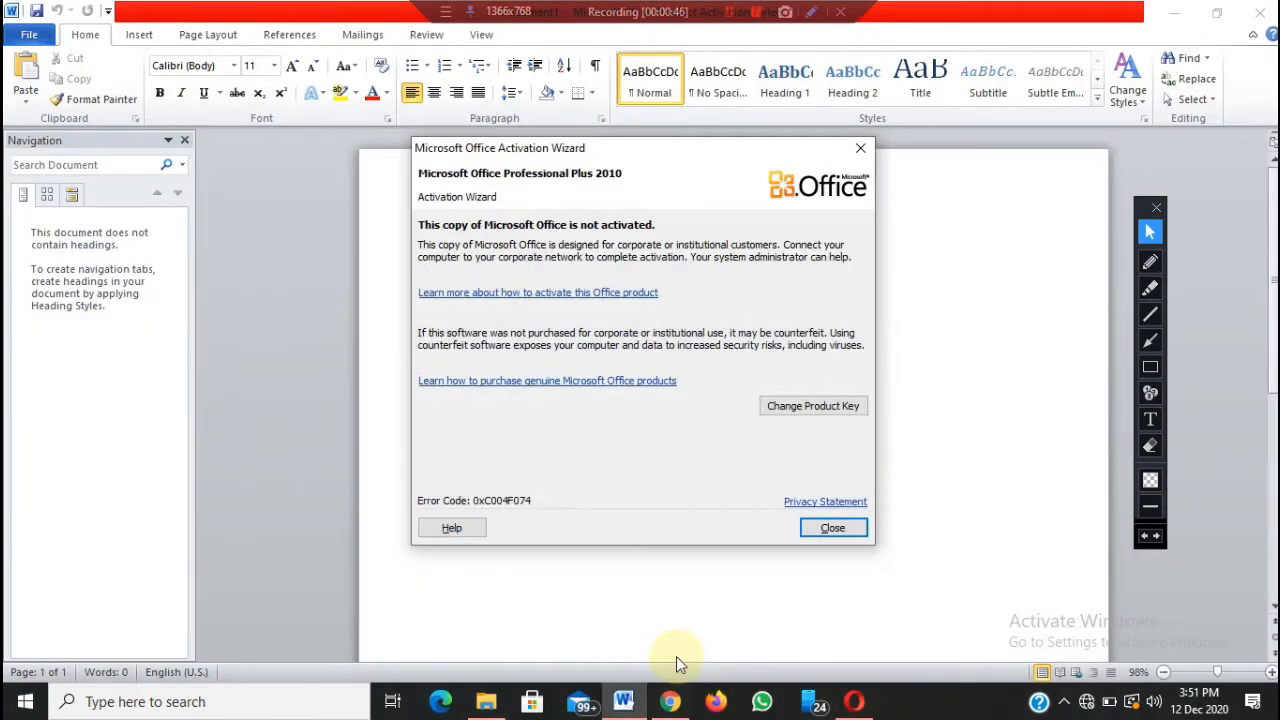
{"action": "left_click", "coordinate": [670, 700]}
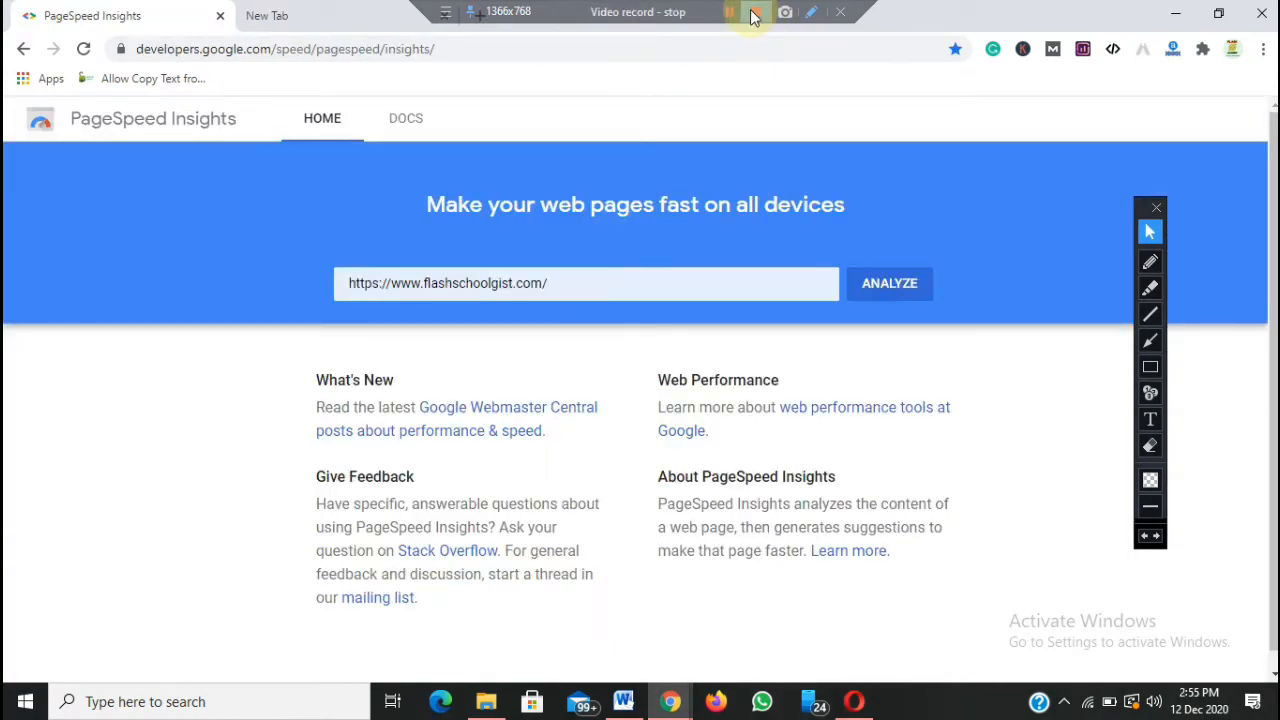
{"action": "left_click", "coordinate": [890, 283]}
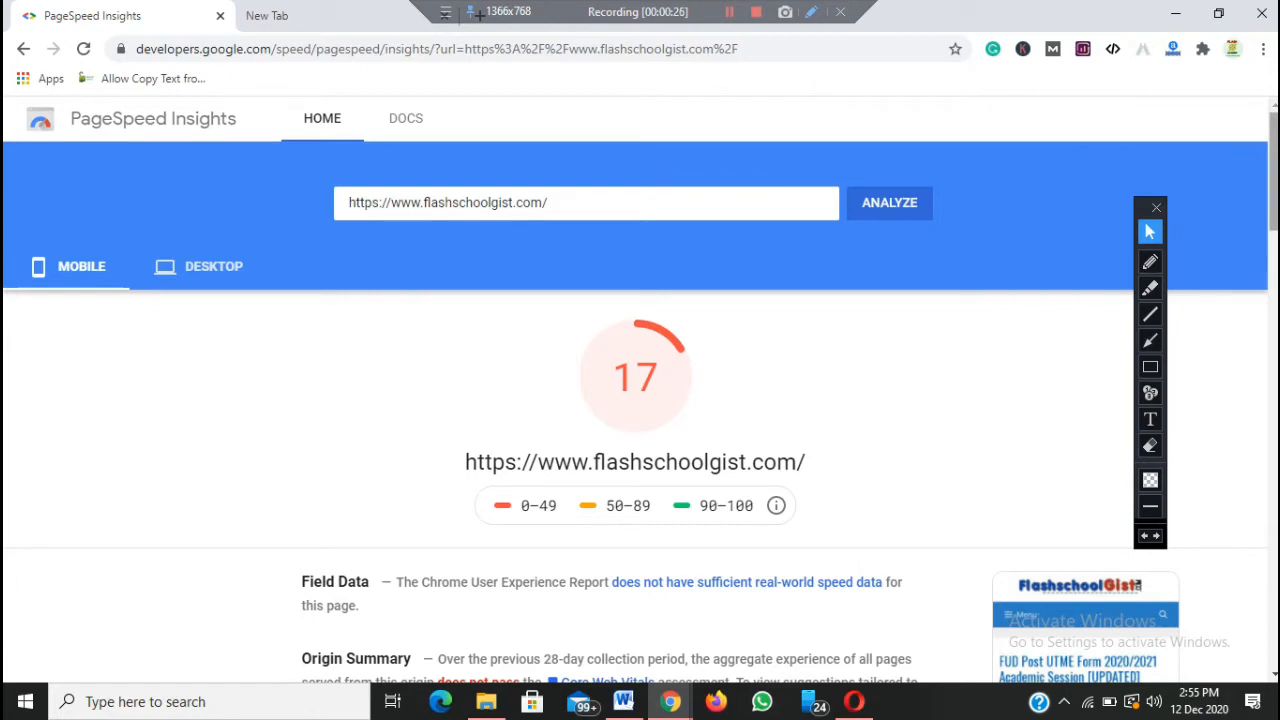
{"action": "scroll", "coordinate": [1206, 210], "scroll_direction": "down", "scroll_amount": 5}
{"action": "scroll", "coordinate": [1270, 390], "scroll_direction": "down", "scroll_amount": 4}
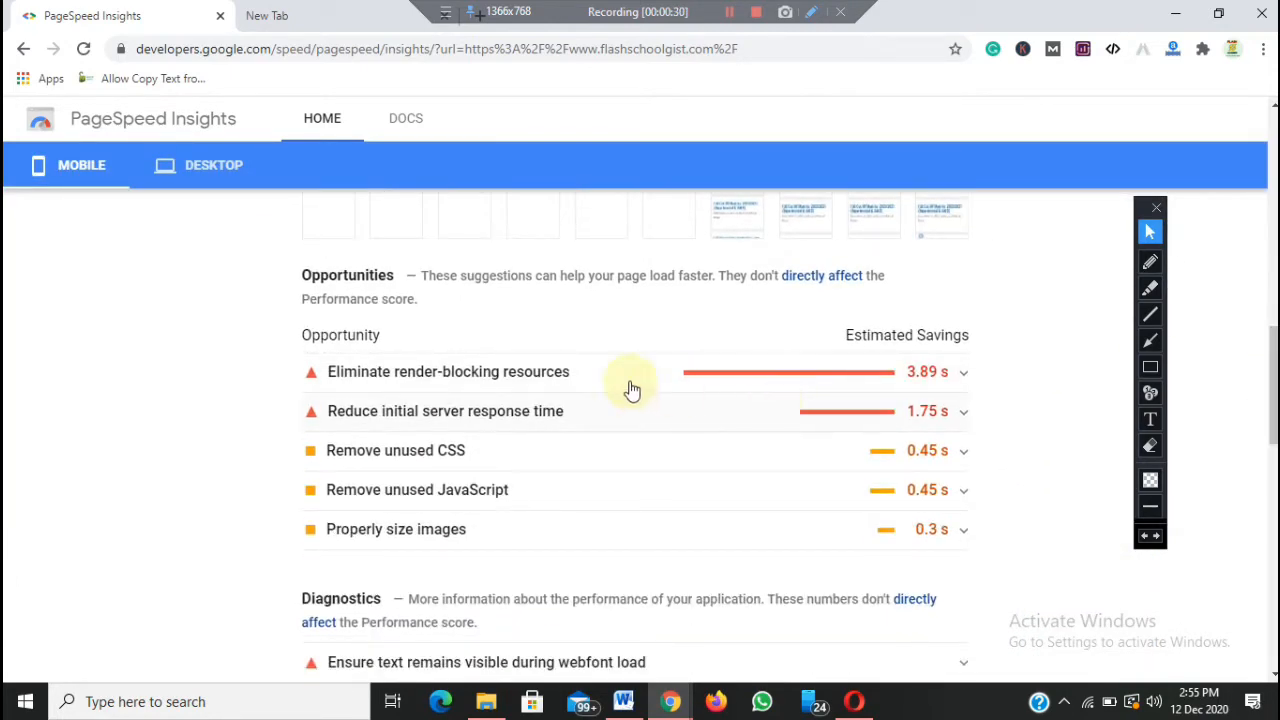
{"action": "left_click", "coordinate": [570, 378]}
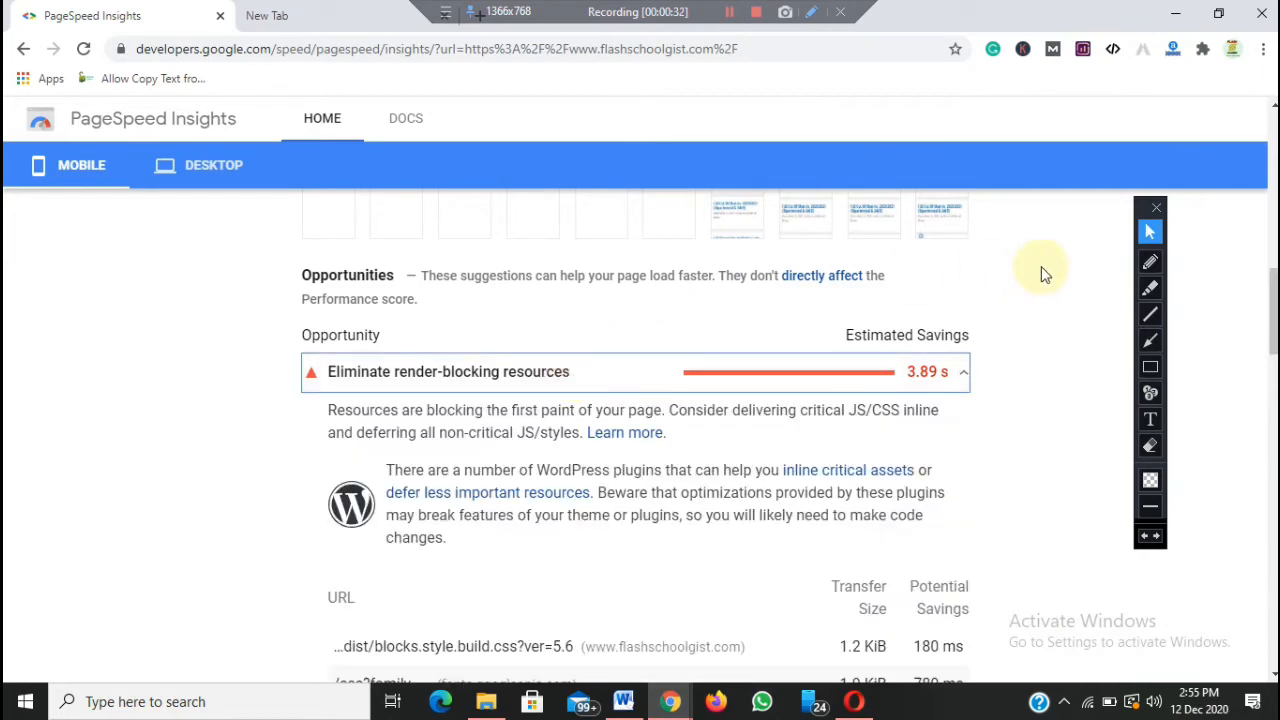
{"action": "scroll", "coordinate": [1272, 310], "scroll_direction": "down", "scroll_amount": 3}
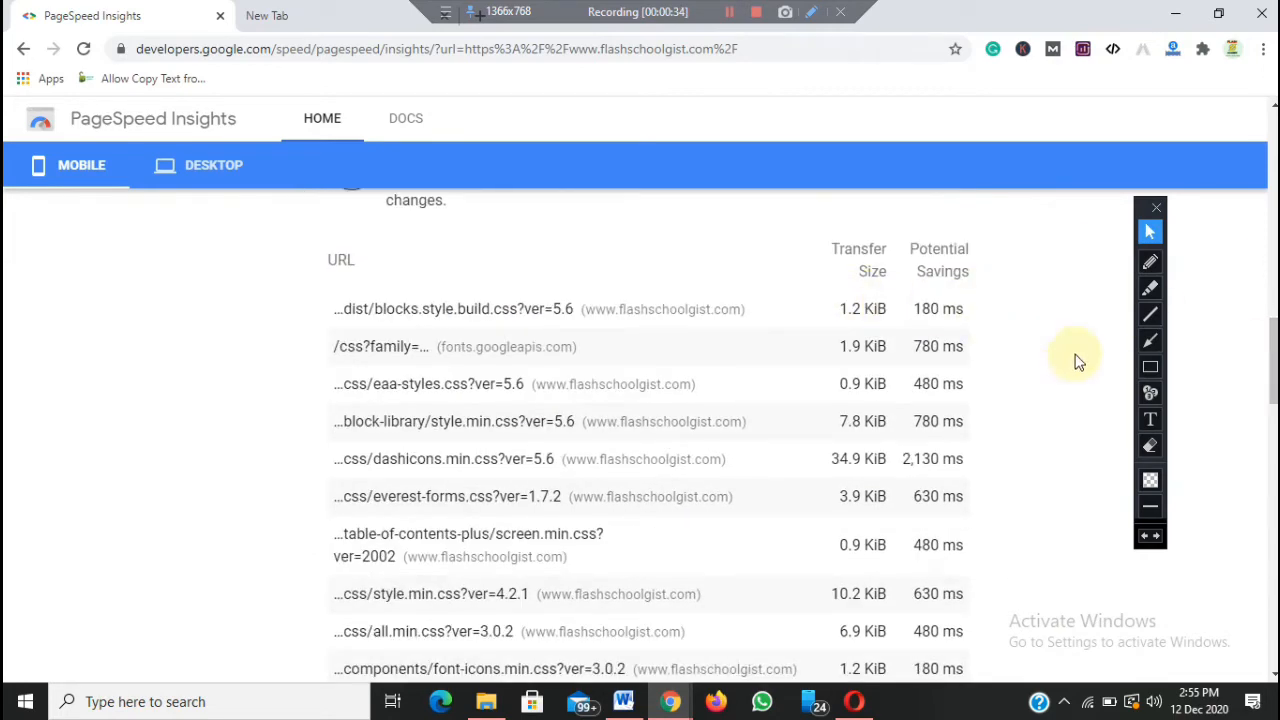
Step: Examine which CSS and JavaScript files are listed under Eliminate render-blocking resources
{"action": "left_click", "coordinate": [1150, 370]}
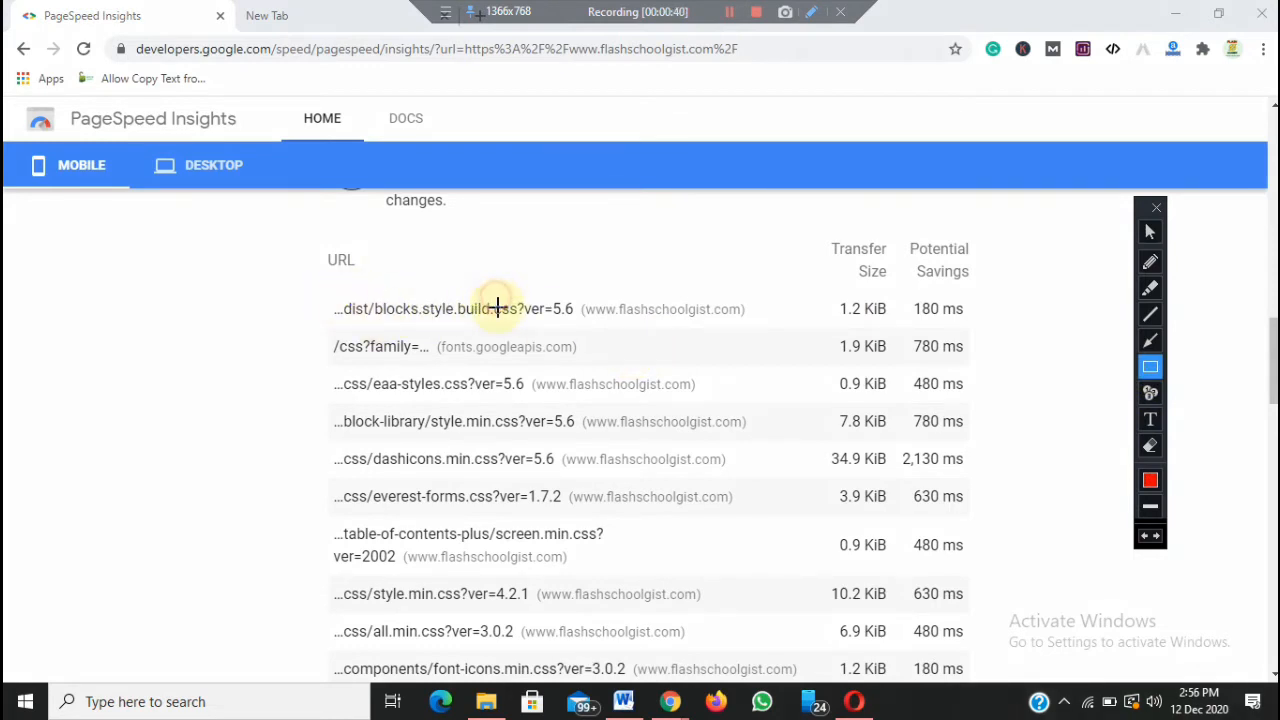
{"action": "left_click_drag", "start_coordinate": [494, 297], "coordinate": [520, 322]}
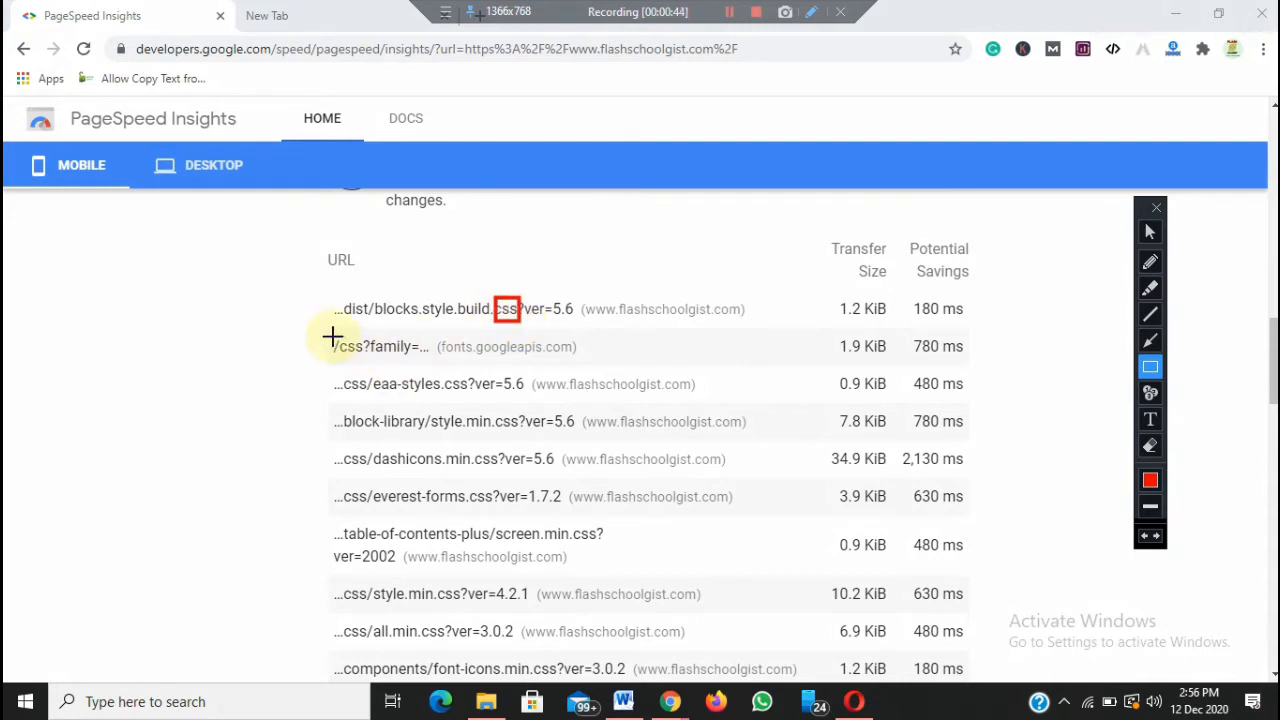
{"action": "mouse_move", "coordinate": [345, 340]}
{"action": "left_mouse_down"}
{"action": "mouse_move", "coordinate": [351, 363]}
{"action": "mouse_move", "coordinate": [367, 362]}
{"action": "left_mouse_up"}
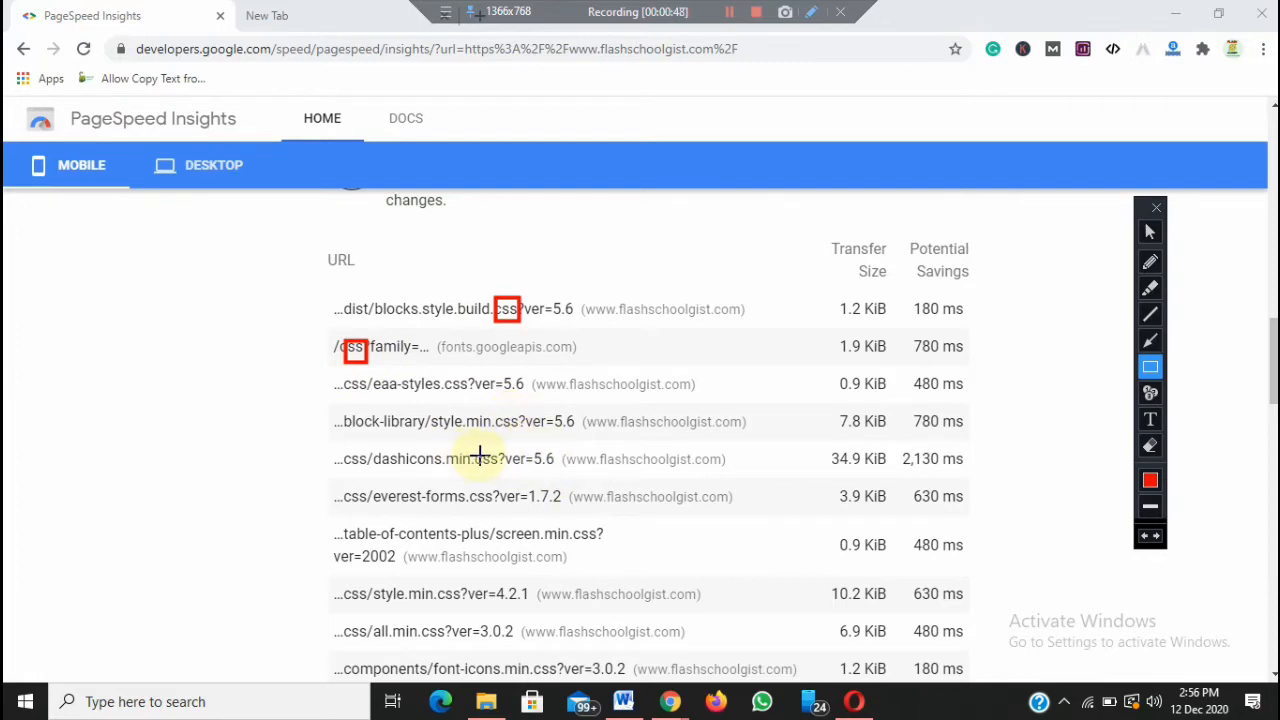
{"action": "left_click_drag", "start_coordinate": [475, 457], "coordinate": [514, 480]}
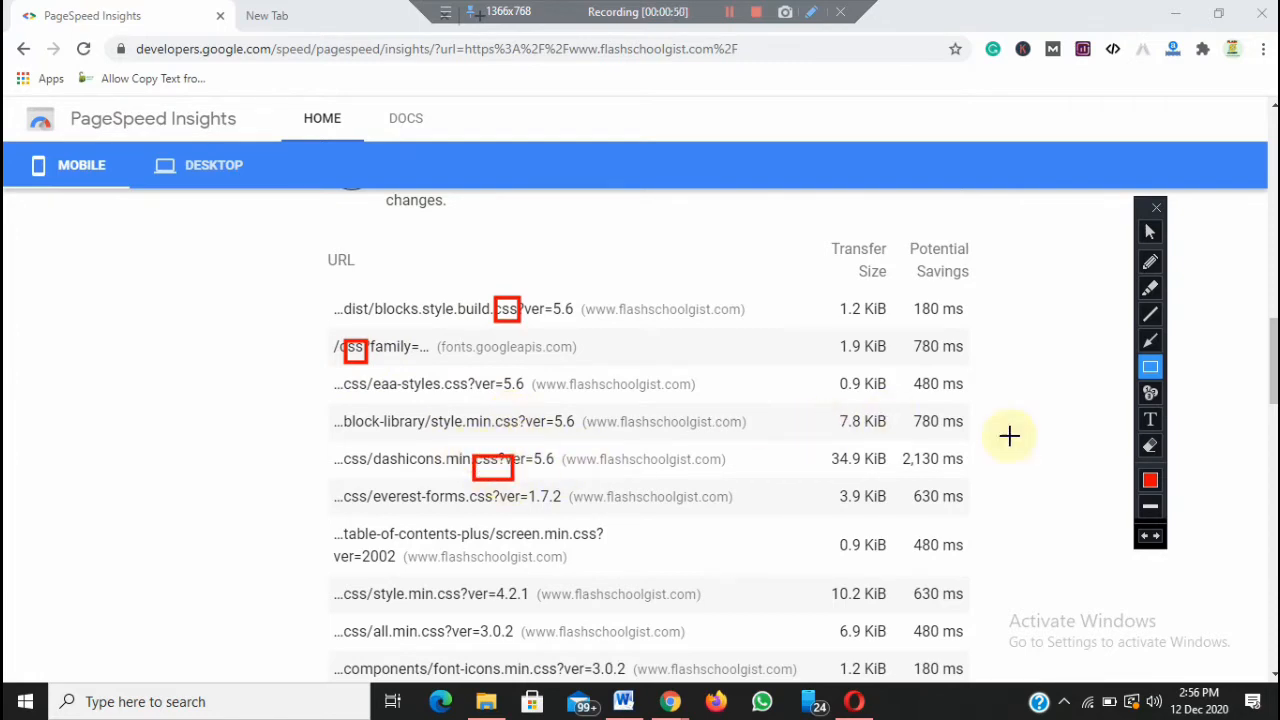
{"action": "left_click", "coordinate": [1144, 536]}
{"action": "left_click", "coordinate": [1144, 536]}
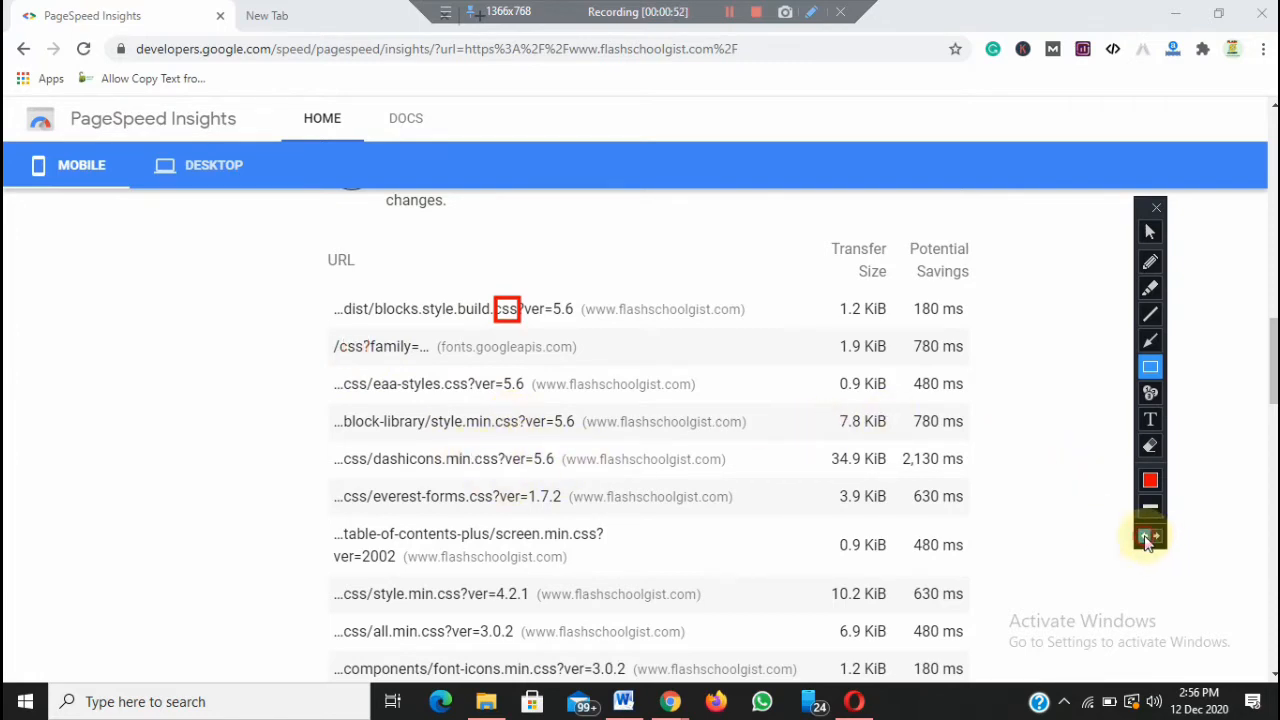
{"action": "left_click", "coordinate": [1144, 536]}
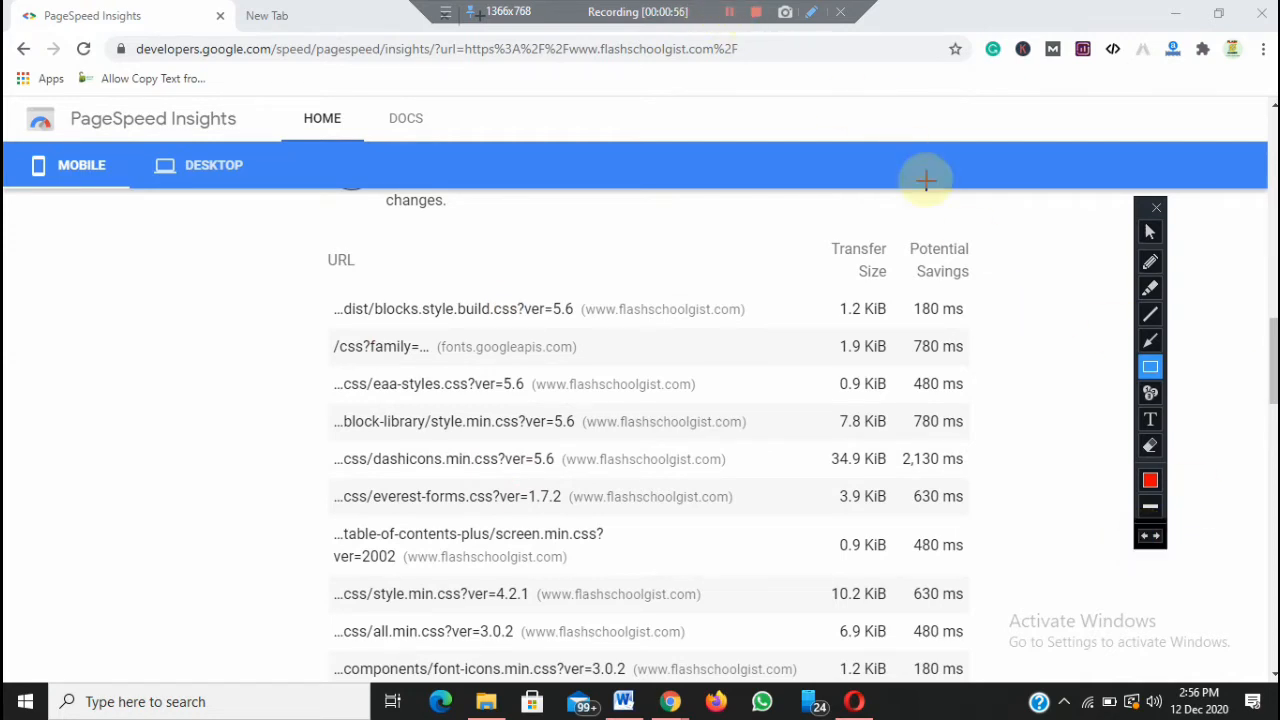
{"action": "left_click", "coordinate": [1150, 231]}
{"action": "left_click", "coordinate": [731, 25]}
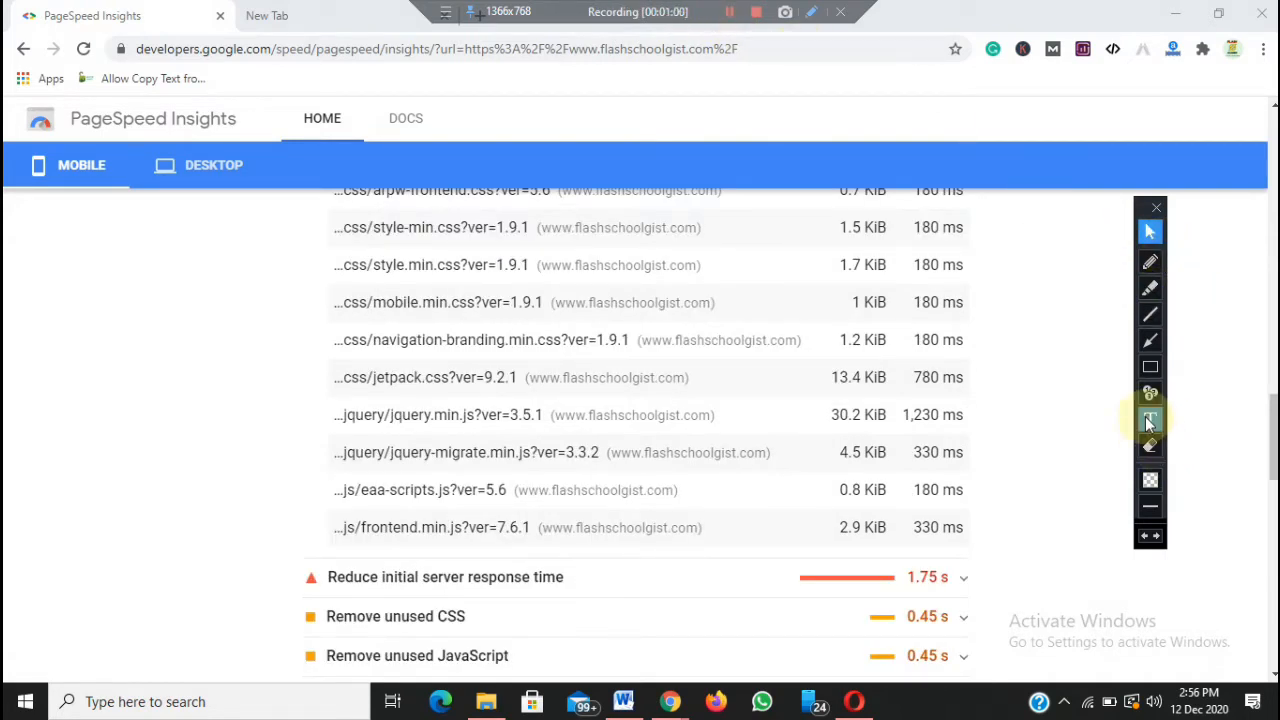
{"action": "left_click", "coordinate": [1150, 367]}
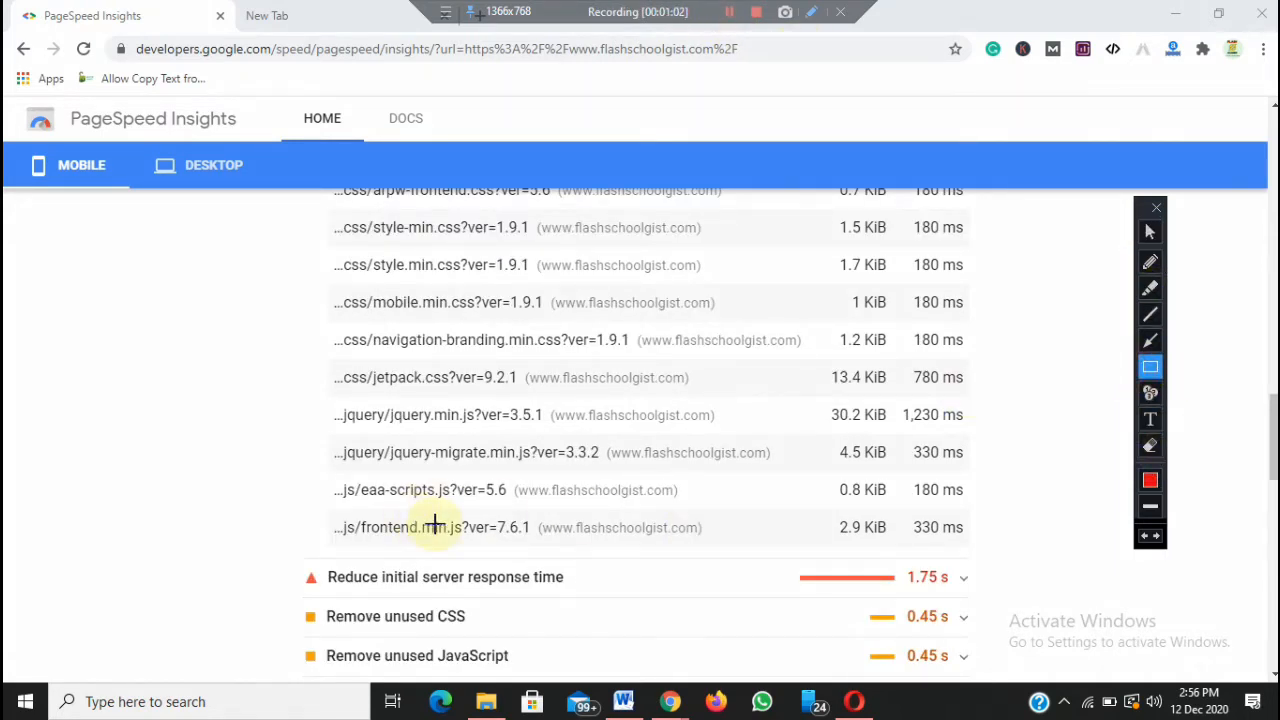
{"action": "left_click_drag", "start_coordinate": [442, 516], "coordinate": [466, 541]}
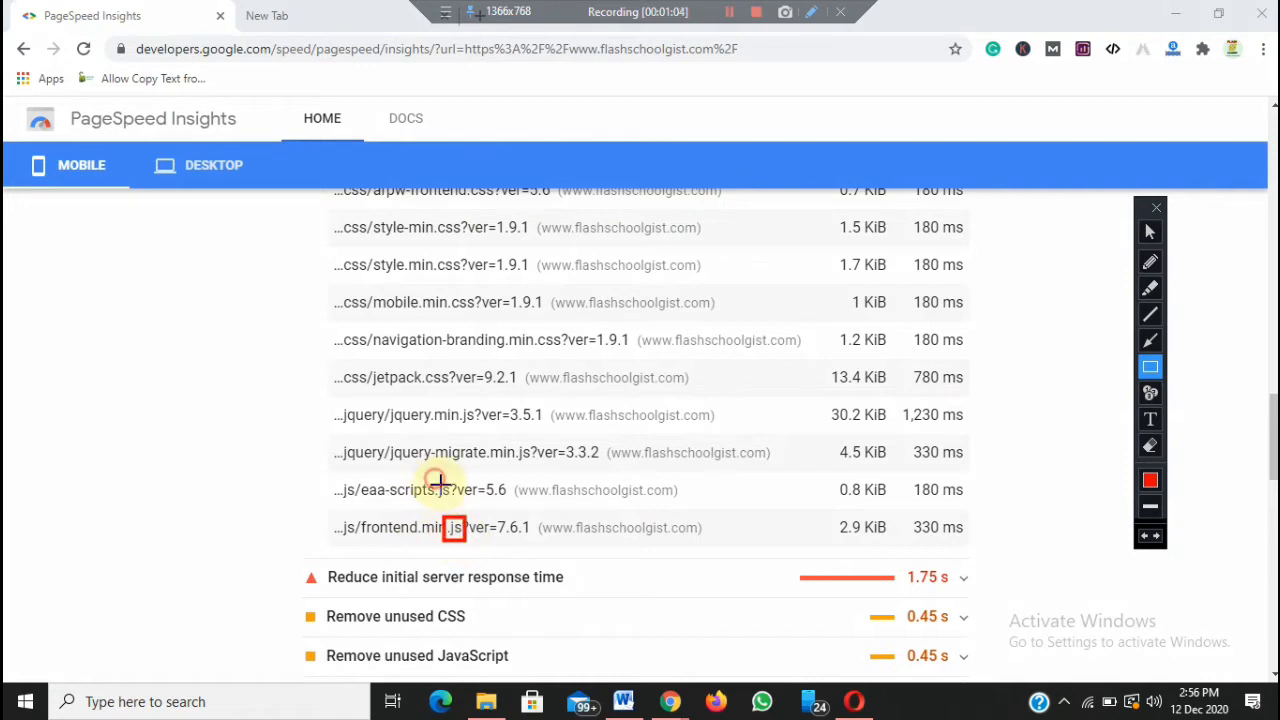
{"action": "left_click_drag", "start_coordinate": [434, 479], "coordinate": [456, 506]}
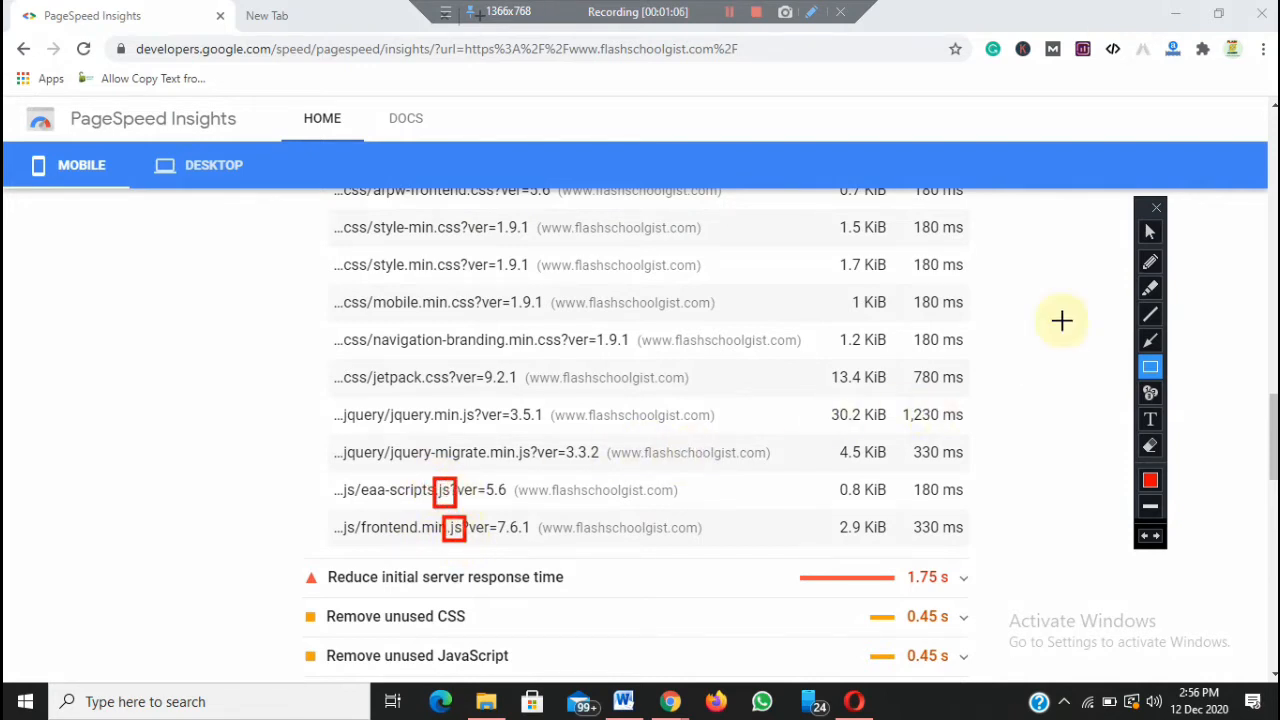
{"action": "left_click", "coordinate": [1150, 231]}
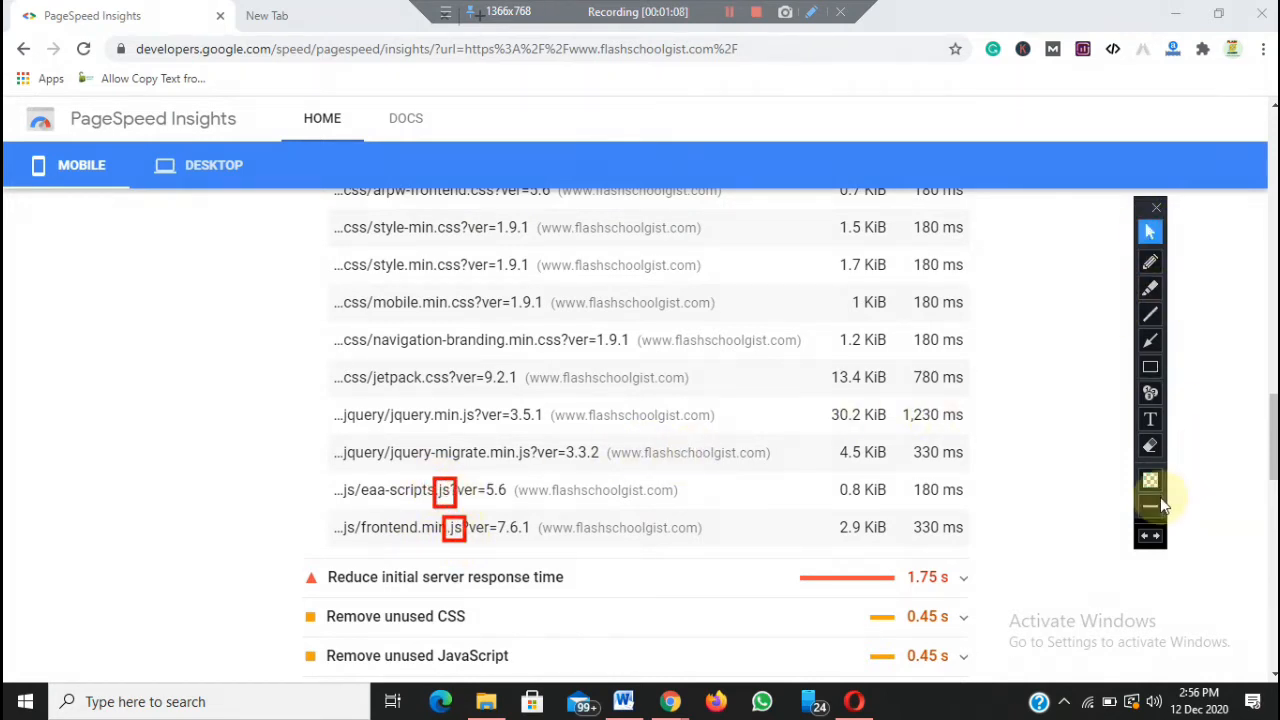
{"action": "left_click", "coordinate": [1149, 538]}
{"action": "left_click", "coordinate": [1149, 538]}
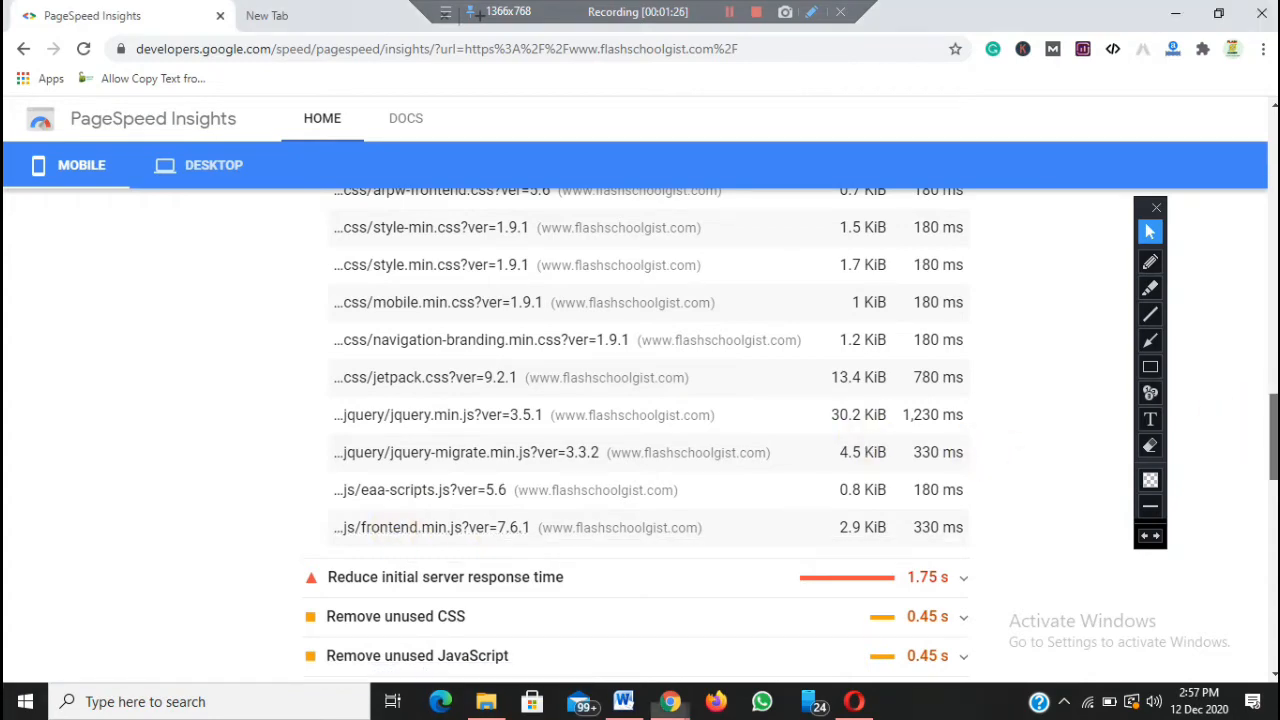
{"action": "scroll", "coordinate": [649, 436], "scroll_direction": "up", "scroll_amount": 7}
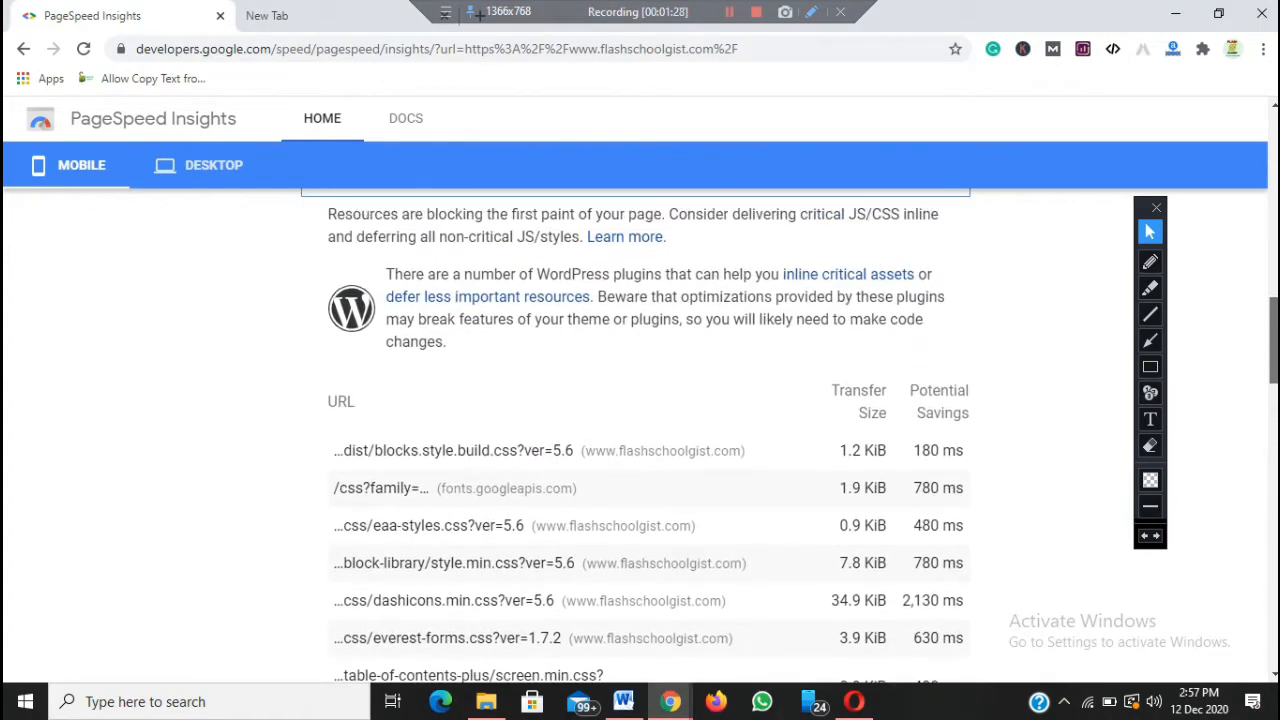
{"action": "scroll", "coordinate": [649, 436], "scroll_direction": "up", "scroll_amount": 3}
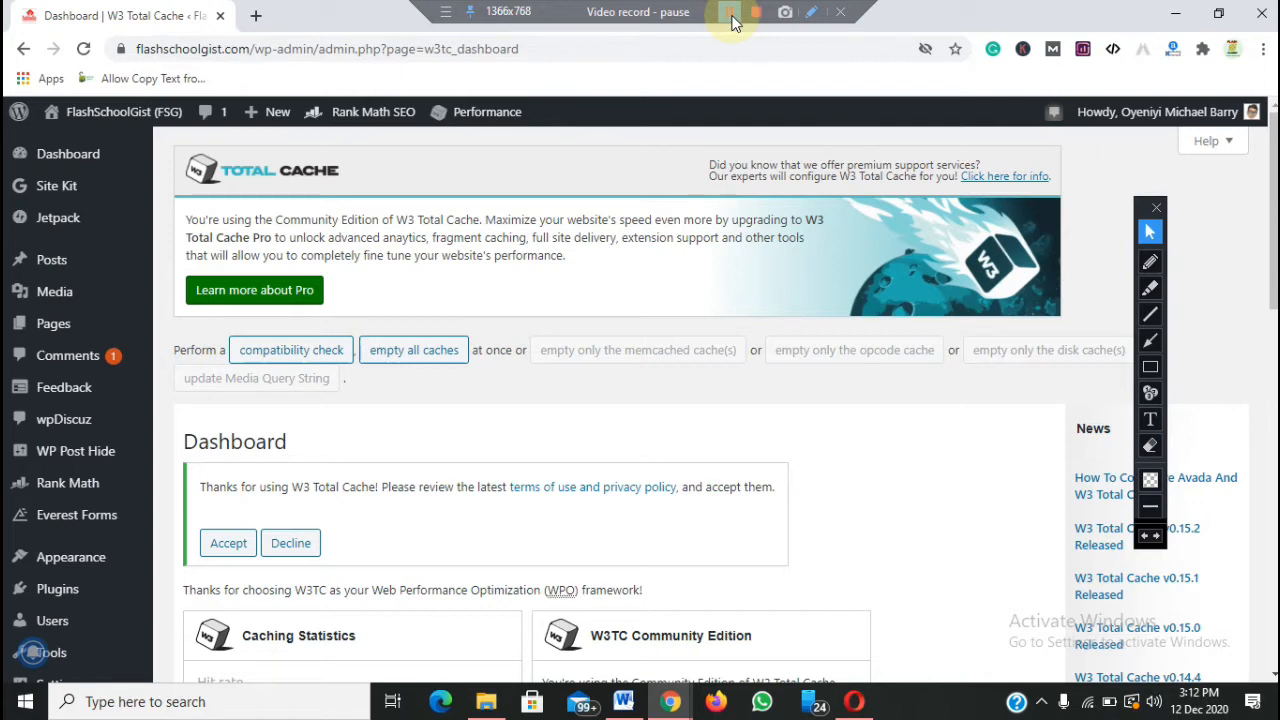
{"action": "left_click", "coordinate": [731, 15]}
{"action": "left_click", "coordinate": [1150, 368]}
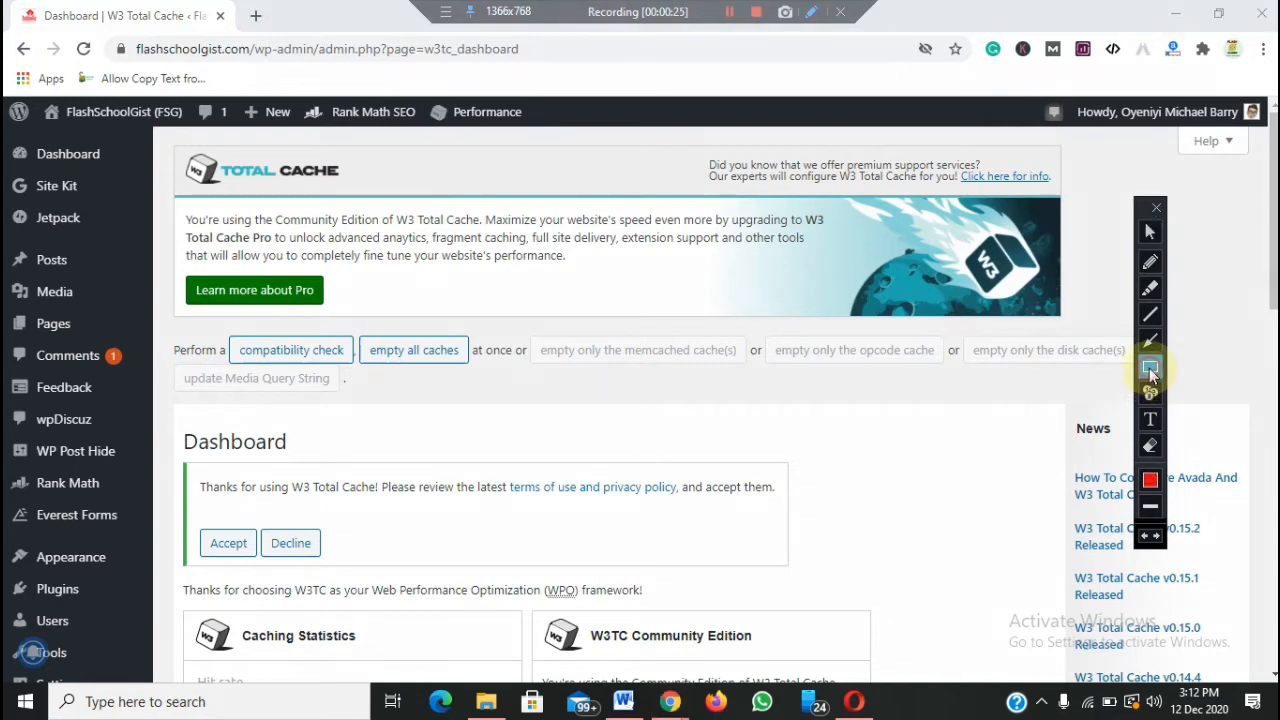
{"action": "left_click_drag", "start_coordinate": [200, 153], "coordinate": [398, 197]}
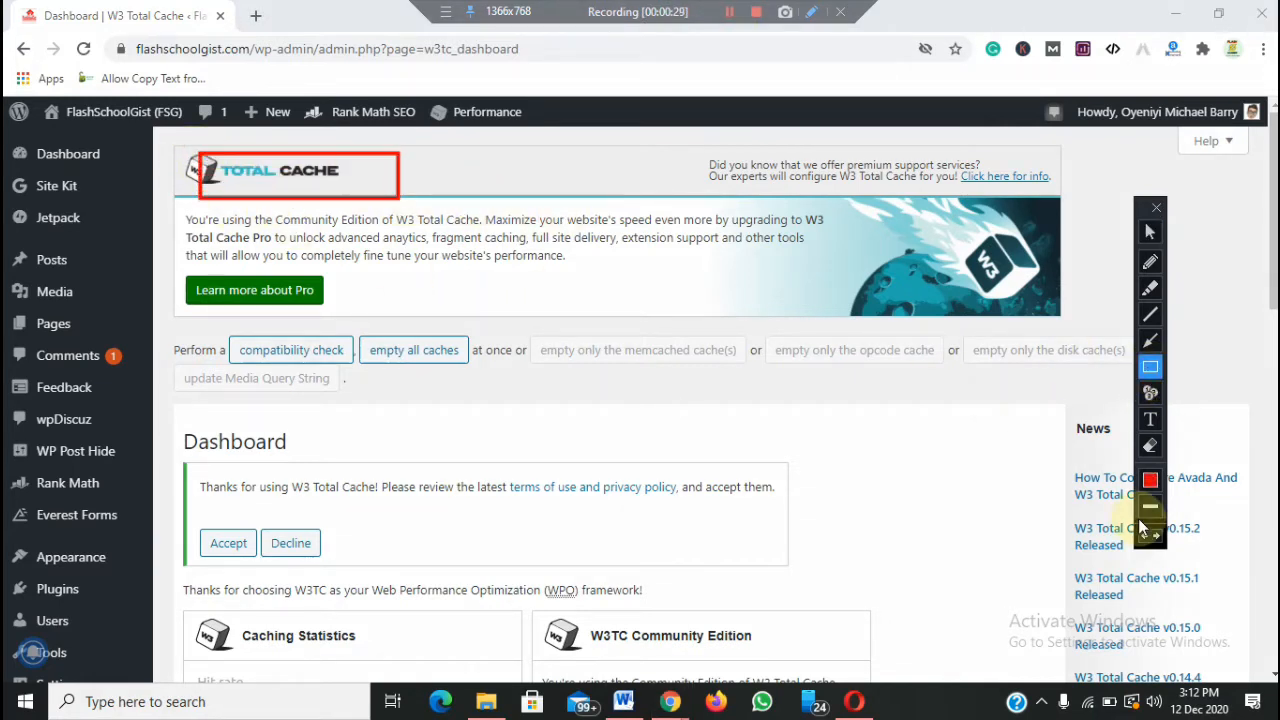
{"action": "left_click", "coordinate": [1150, 368]}
{"action": "left_click", "coordinate": [1150, 233]}
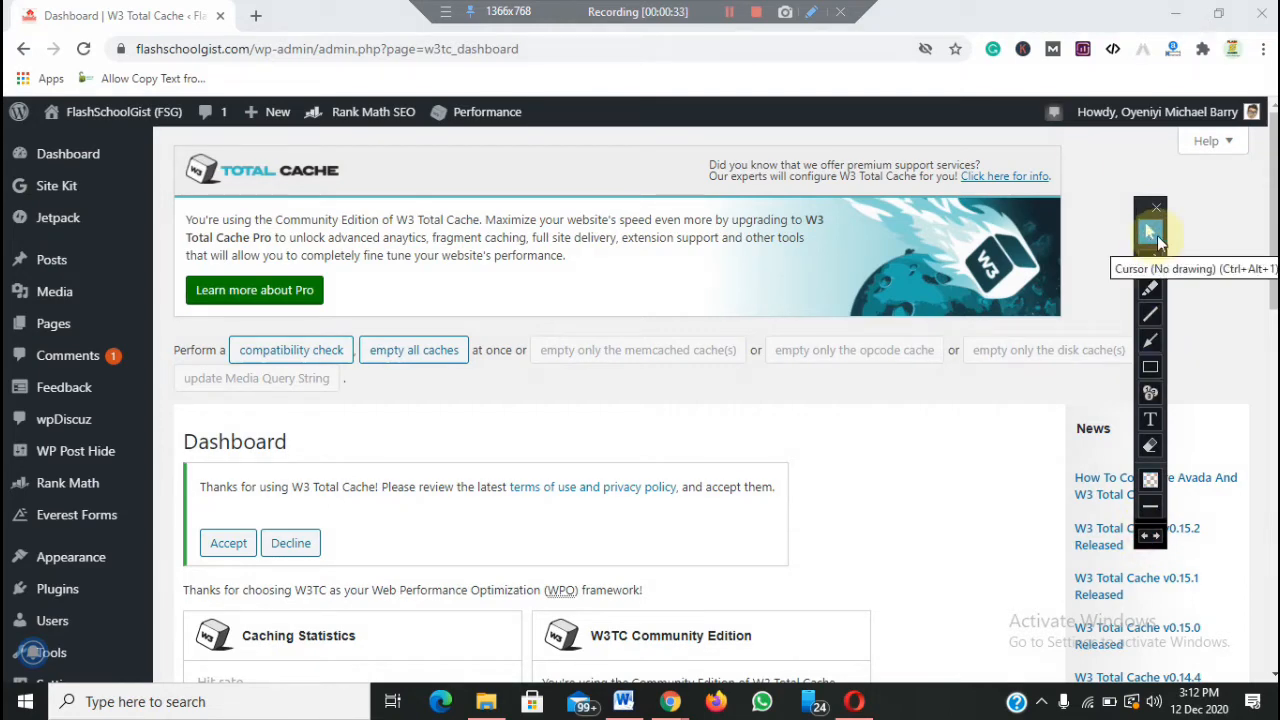
Step: Open the General Settings page of W3 Total Cache from its dashboard
{"action": "scroll", "coordinate": [620, 400], "scroll_direction": "down", "scroll_amount": 2}
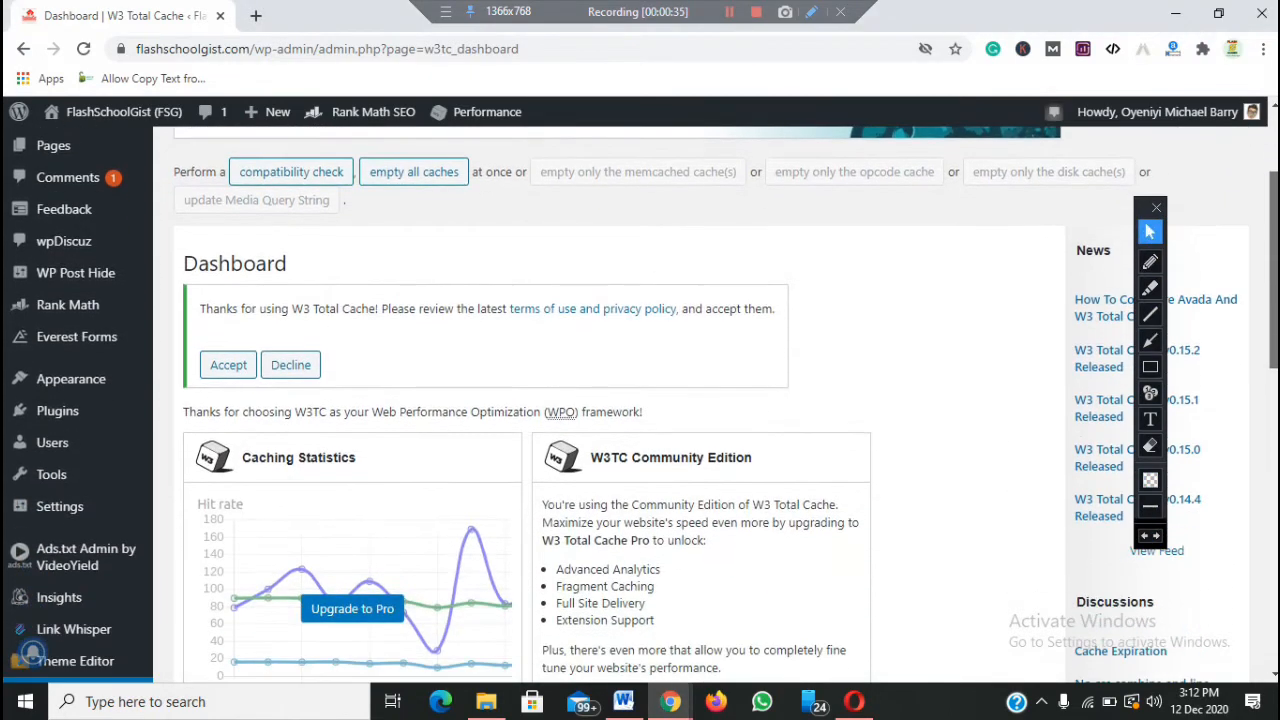
{"action": "scroll", "coordinate": [33, 652], "scroll_direction": "down", "scroll_amount": 3}
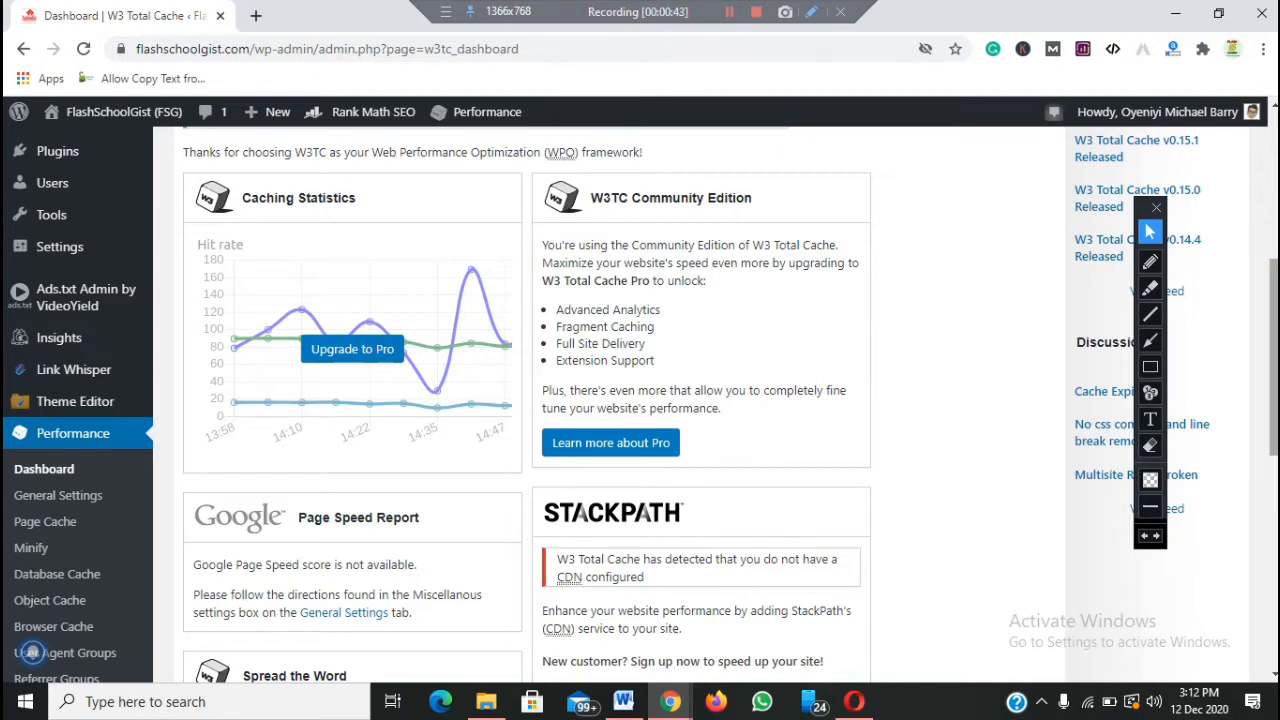
{"action": "scroll", "coordinate": [33, 652], "scroll_direction": "down", "scroll_amount": 2}
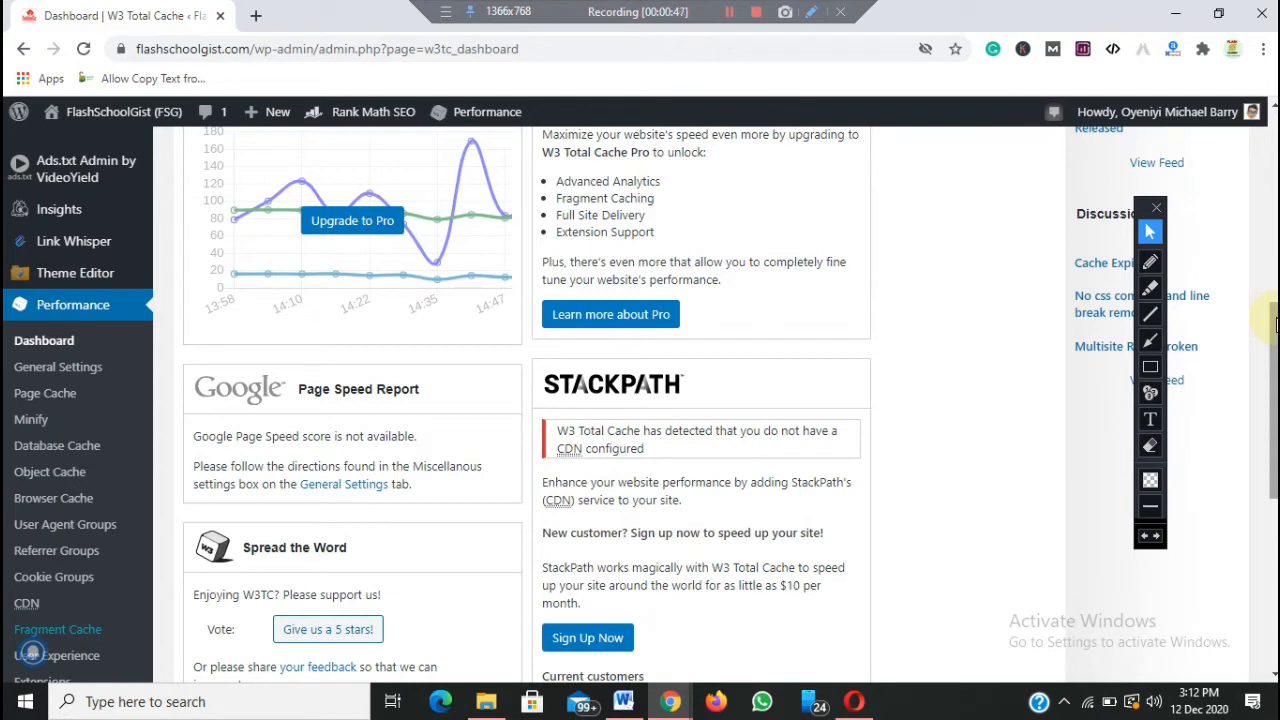
{"action": "left_click", "coordinate": [62, 371]}
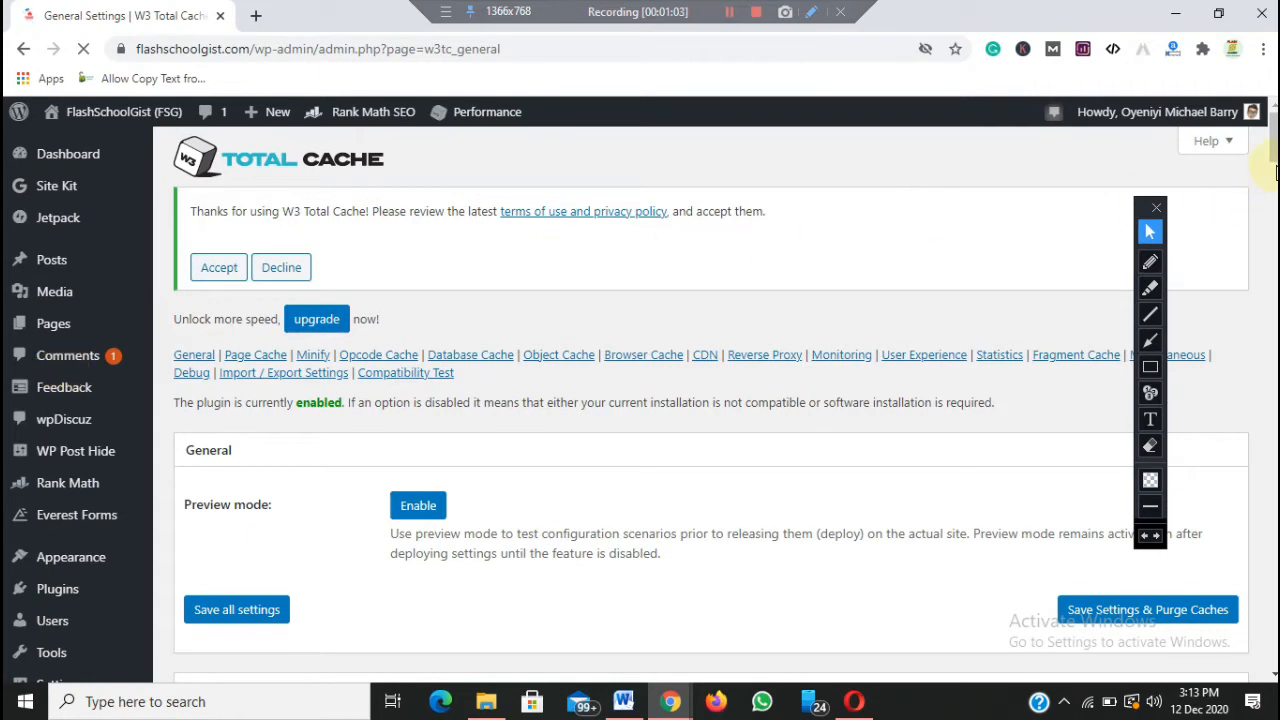
Step: Enable Minify in the general settings and acknowledge the risks of minification
{"action": "scroll", "coordinate": [1273, 140], "scroll_direction": "down", "scroll_amount": 7}
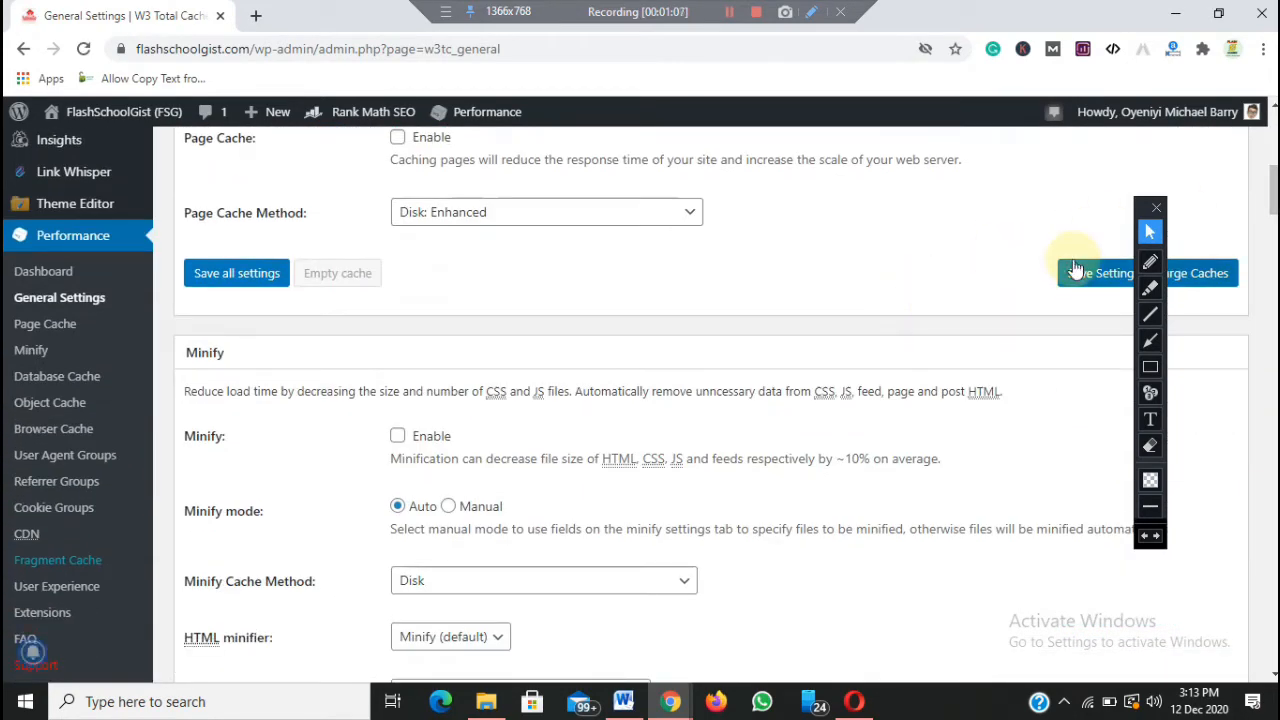
{"action": "scroll", "coordinate": [33, 653], "scroll_direction": "down", "scroll_amount": 3}
{"action": "scroll", "coordinate": [33, 653], "scroll_direction": "up", "scroll_amount": 2}
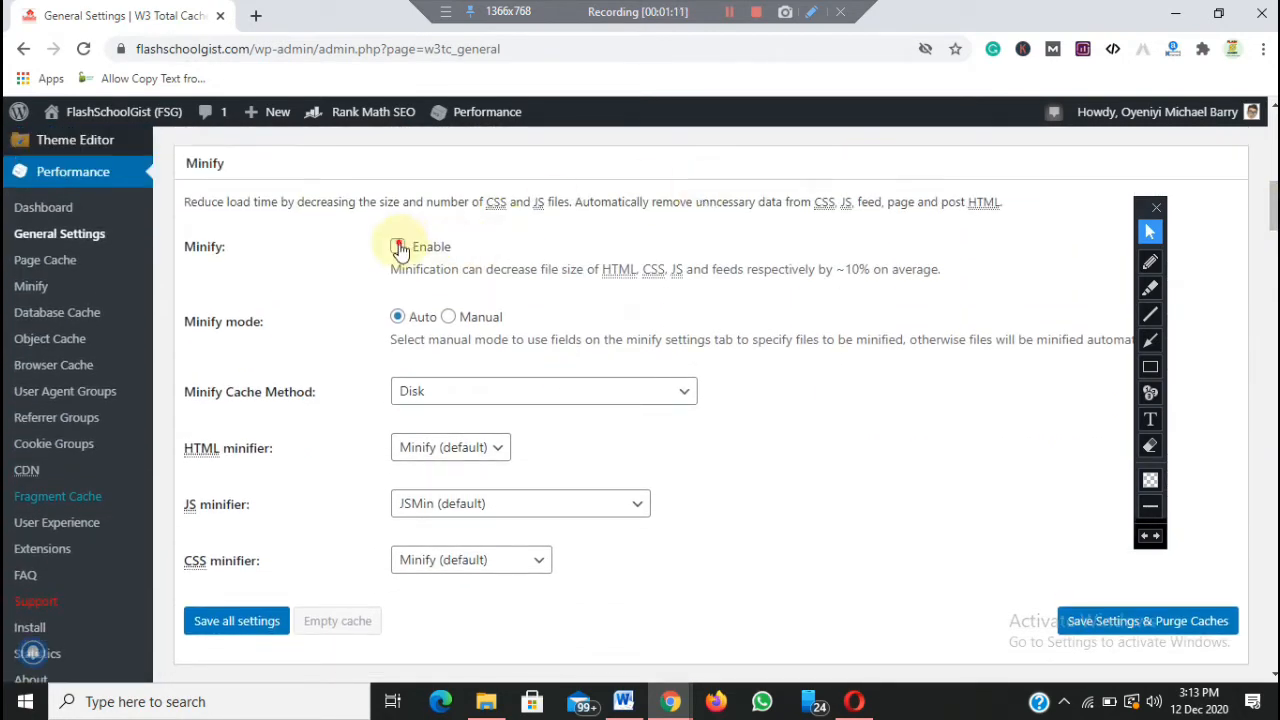
{"action": "left_click", "coordinate": [399, 247]}
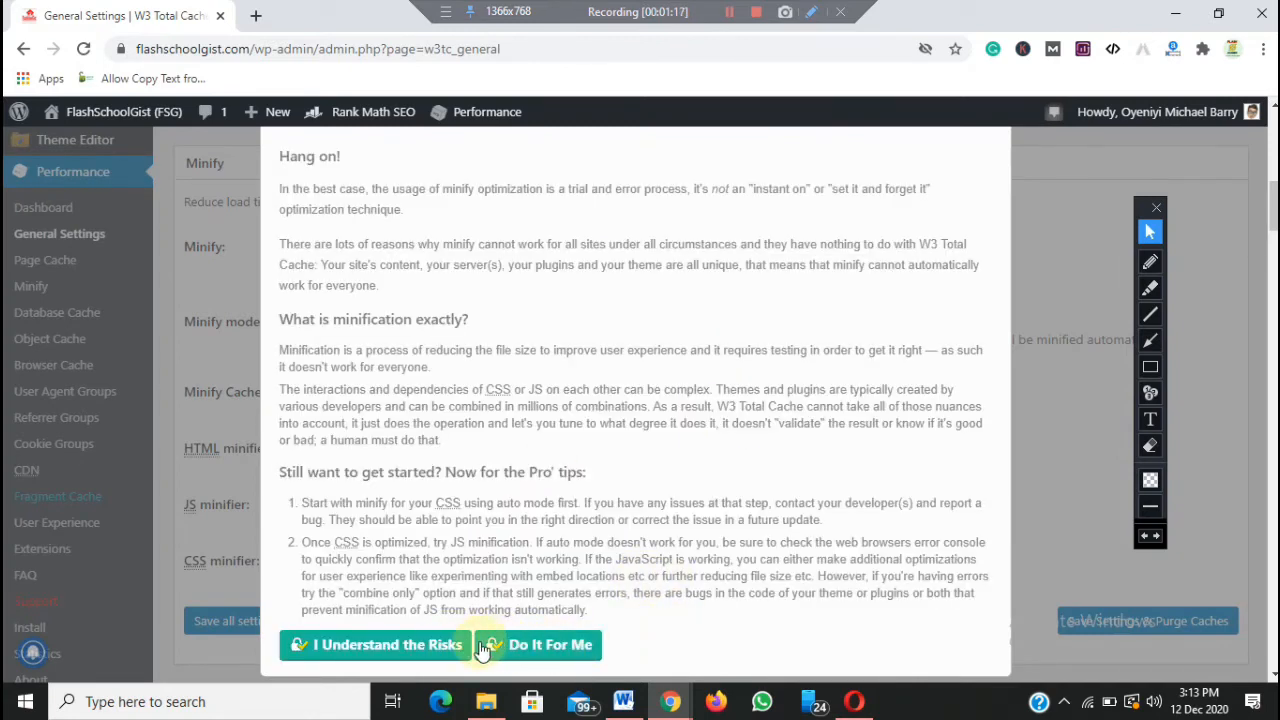
{"action": "left_click", "coordinate": [443, 646]}
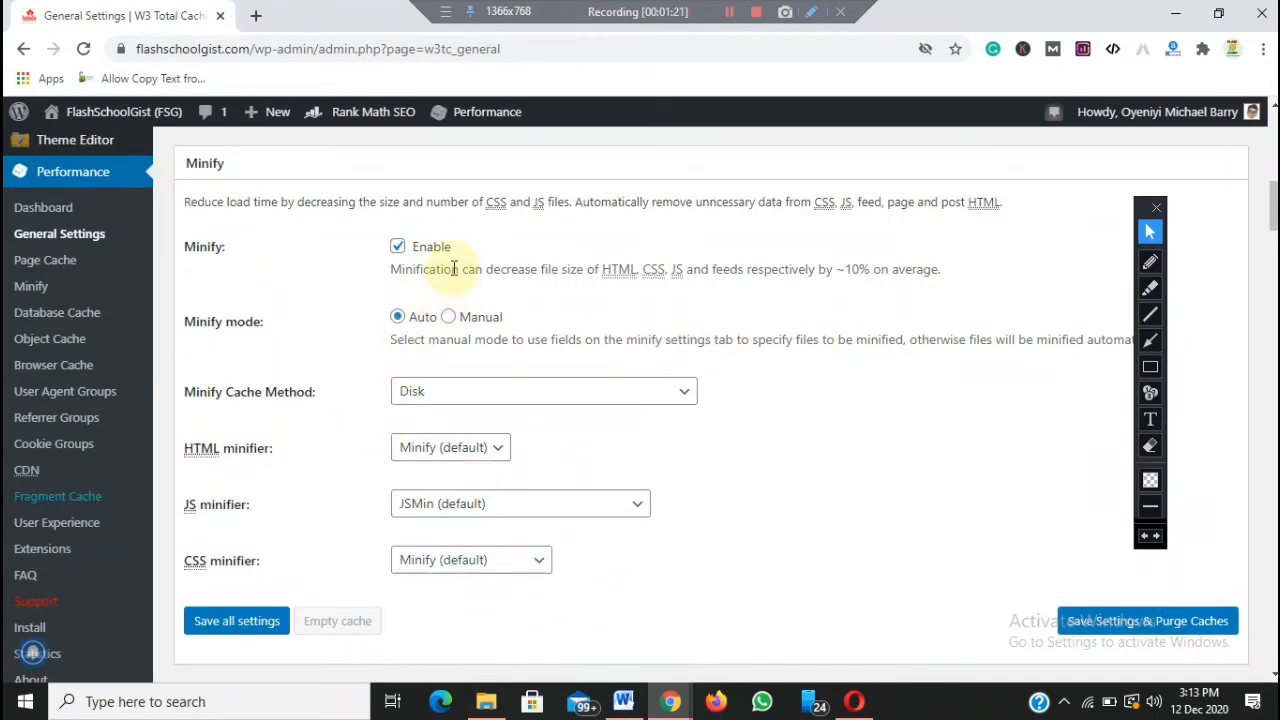
Step: Set the minify mode to Manual and save all settings
{"action": "left_click", "coordinate": [449, 318]}
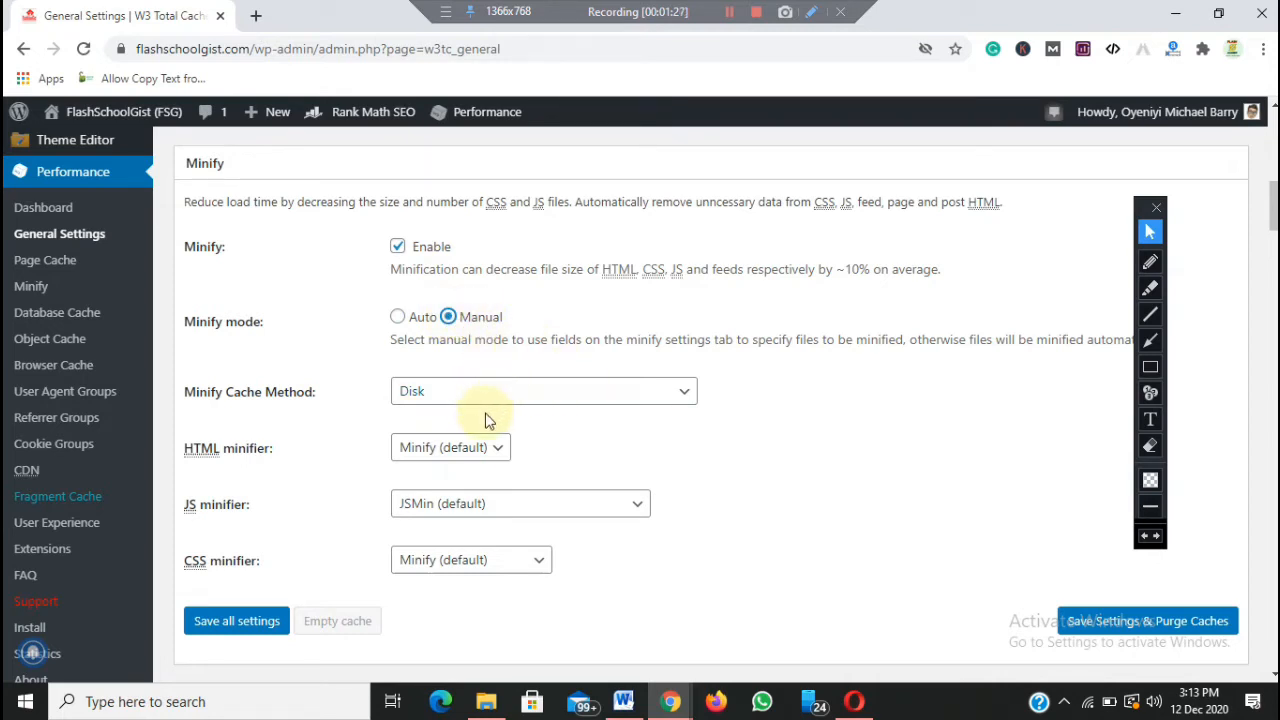
{"action": "left_click", "coordinate": [240, 621]}
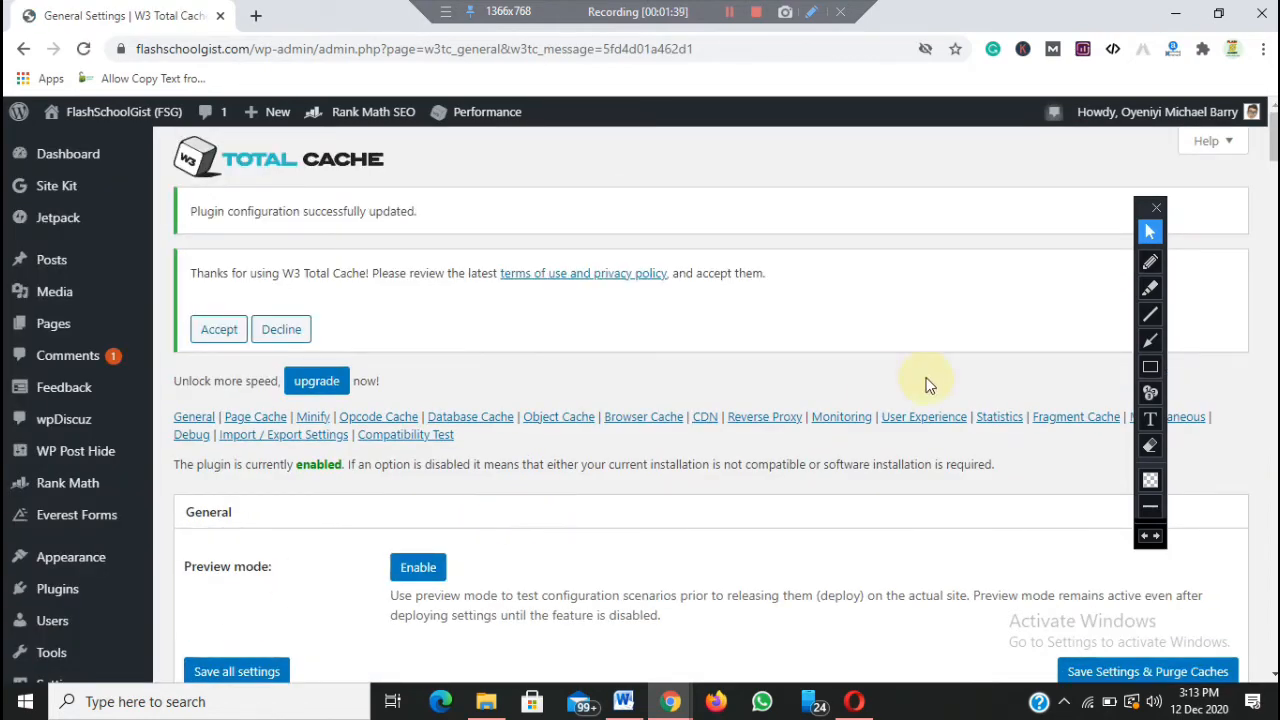
{"action": "scroll", "coordinate": [732, 168], "scroll_direction": "down", "scroll_amount": 6}
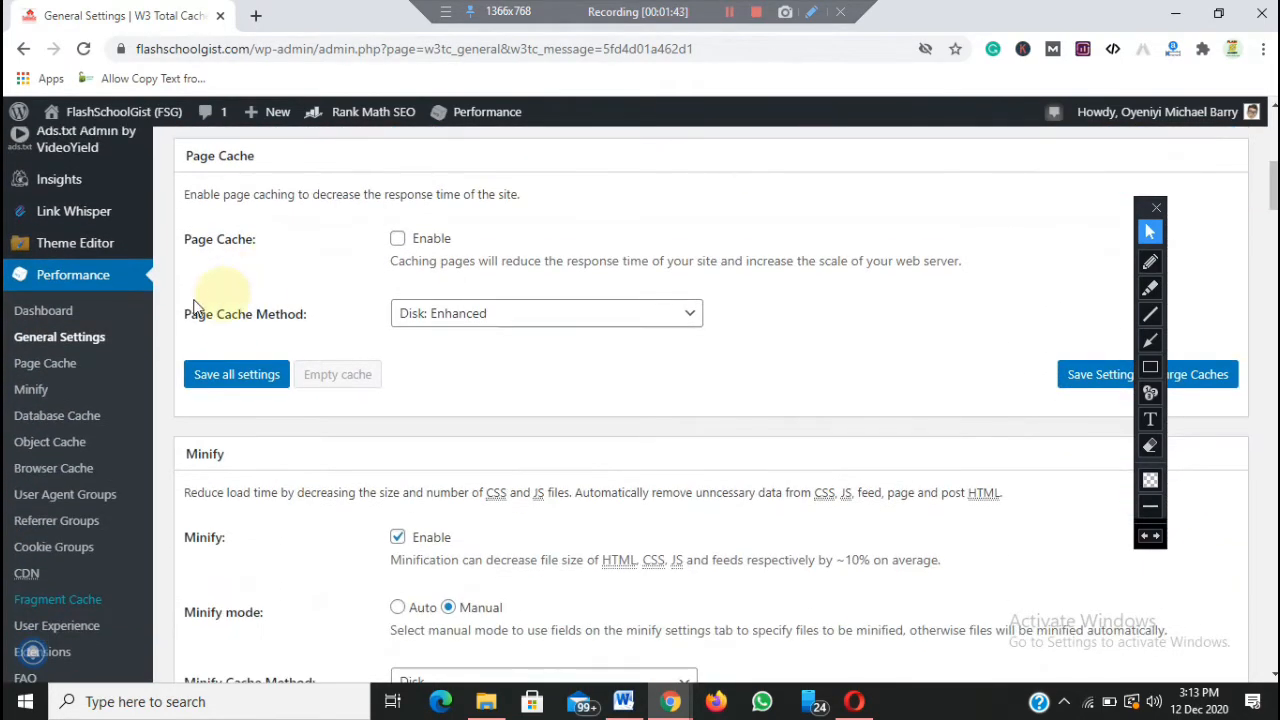
Step: Open the Minify settings and set the JS embed type before </head> to Non-blocking using "defer"
{"action": "left_click", "coordinate": [28, 391]}
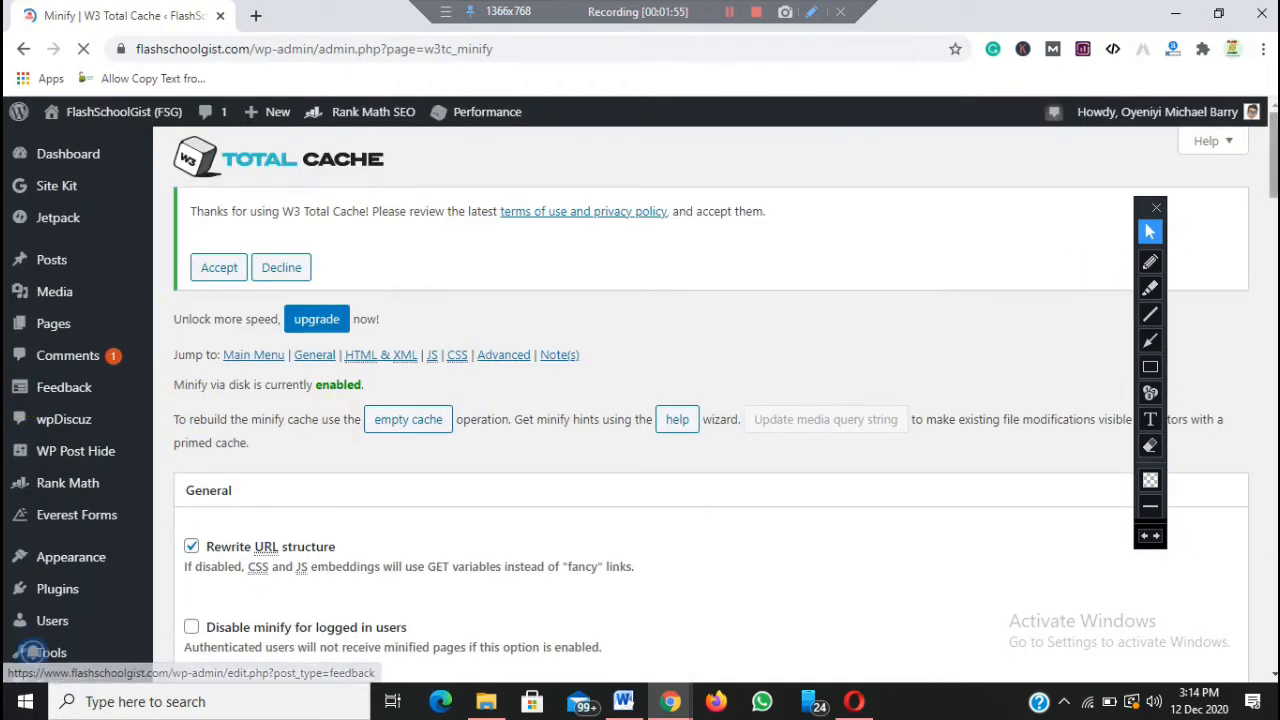
{"action": "scroll", "coordinate": [33, 651], "scroll_direction": "down", "scroll_amount": 7}
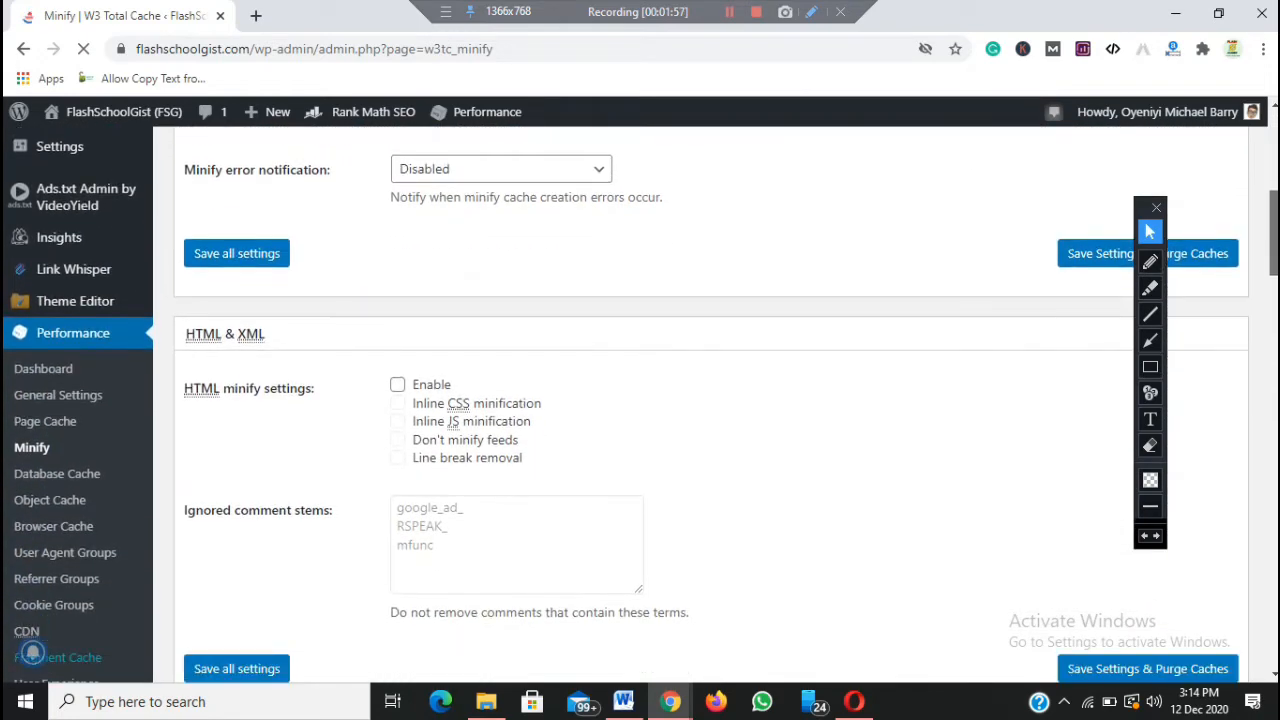
{"action": "scroll", "coordinate": [33, 651], "scroll_direction": "down", "scroll_amount": 3}
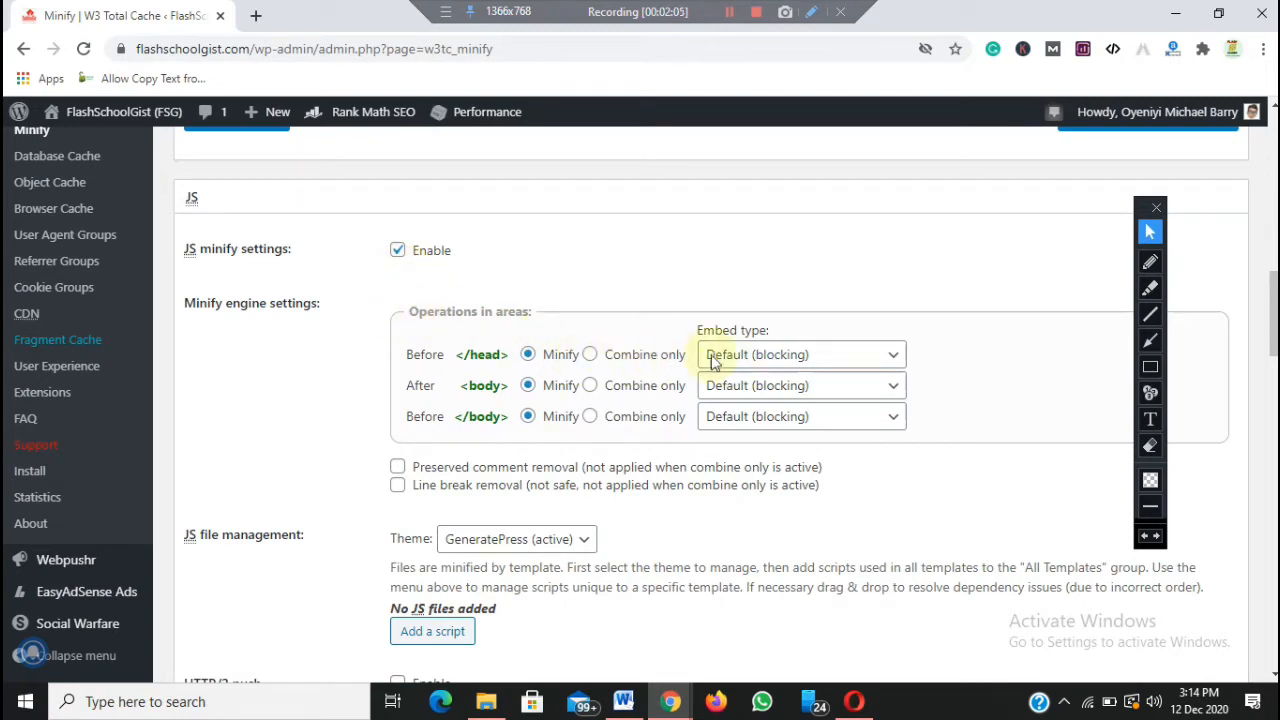
{"action": "left_click", "coordinate": [770, 356]}
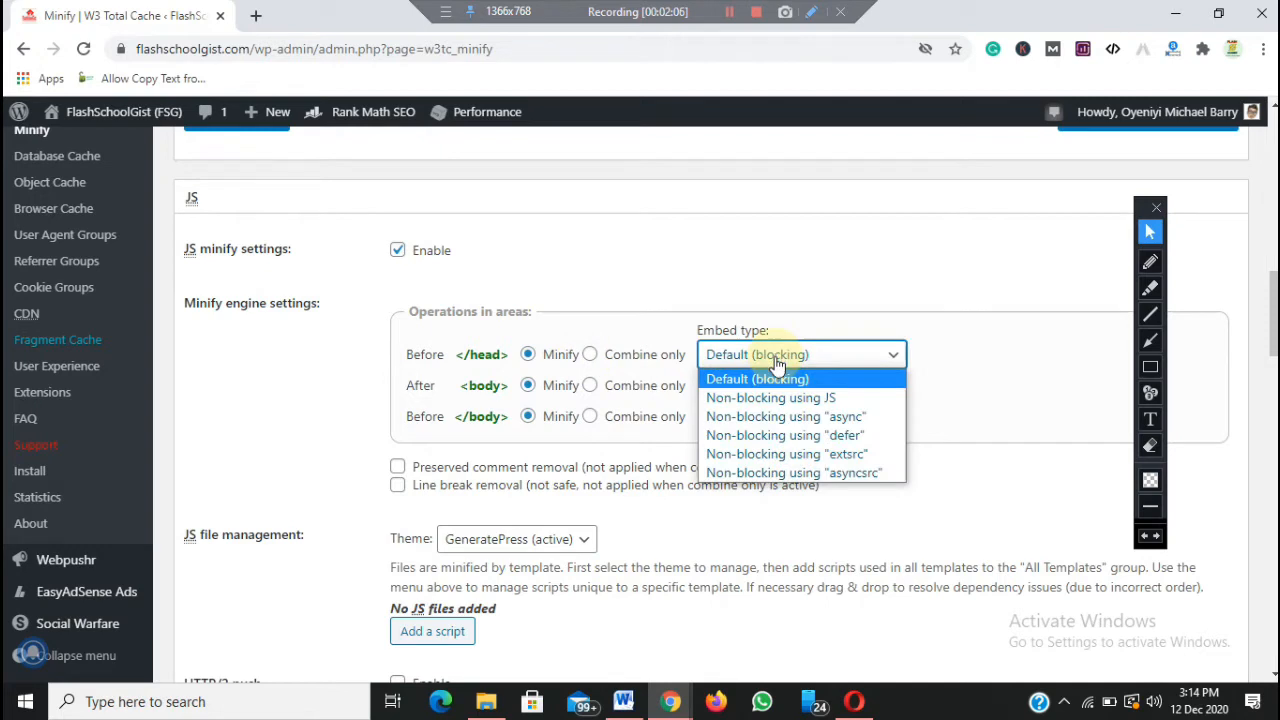
{"action": "left_click", "coordinate": [786, 436]}
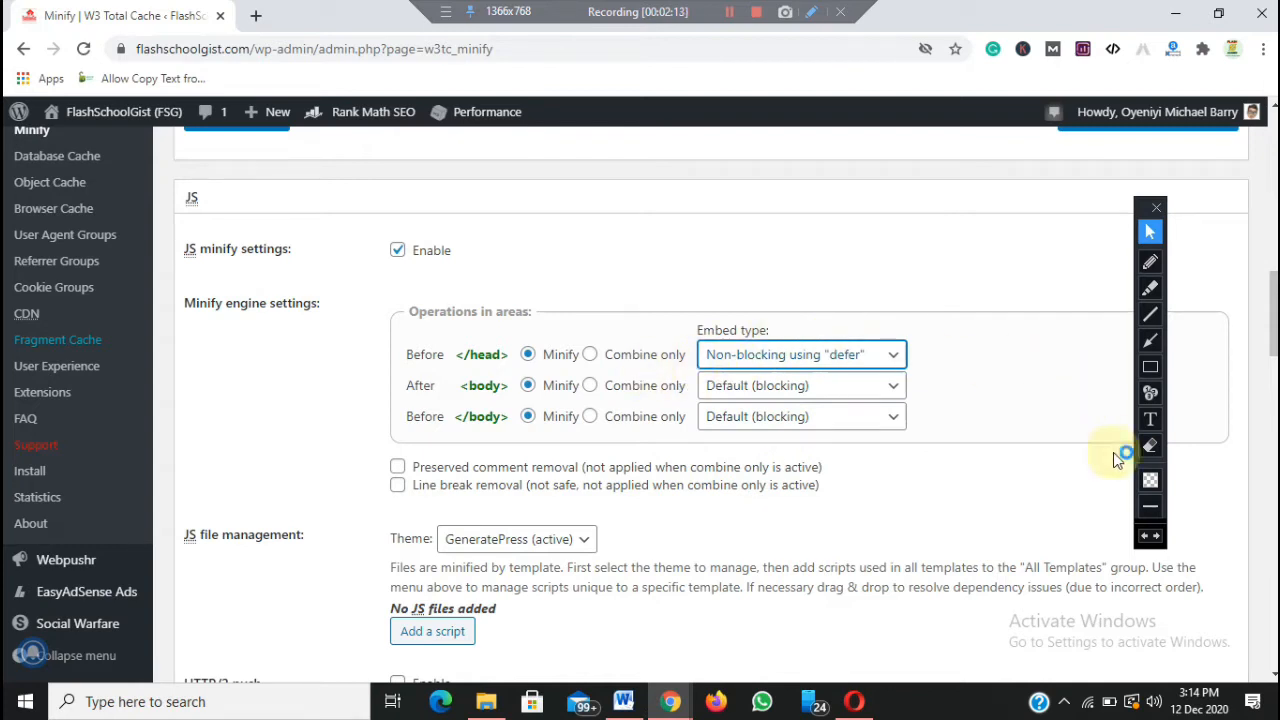
{"action": "left_click", "coordinate": [1150, 366]}
{"action": "left_click_drag", "start_coordinate": [674, 330], "coordinate": [947, 378]}
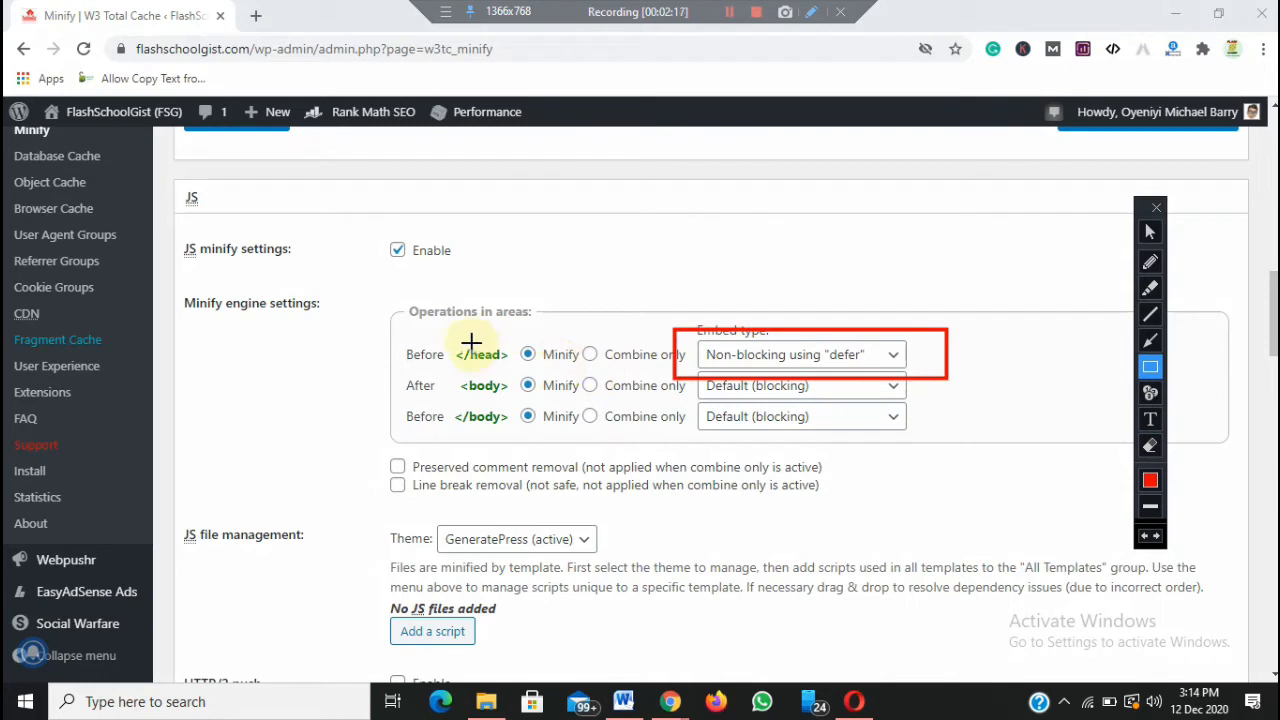
{"action": "left_click_drag", "start_coordinate": [470, 340], "coordinate": [582, 372]}
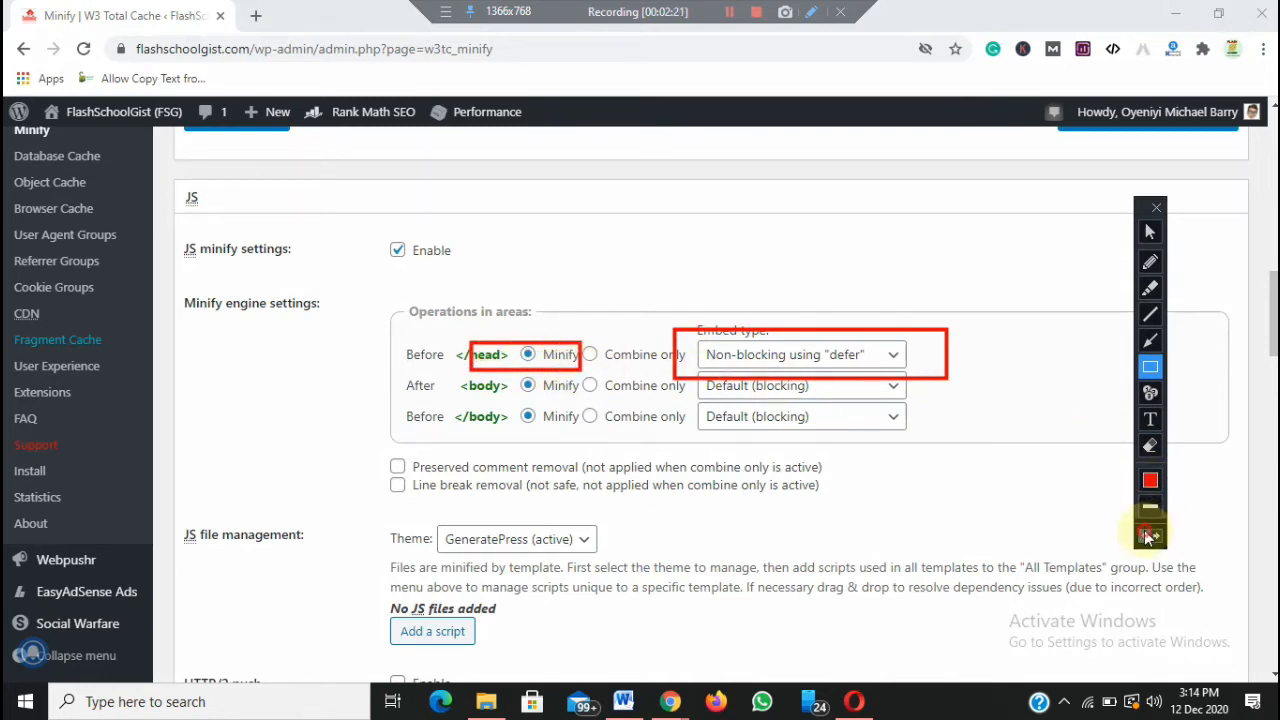
{"action": "left_click", "coordinate": [1147, 537]}
{"action": "left_click", "coordinate": [1147, 537]}
{"action": "left_click", "coordinate": [1150, 232]}
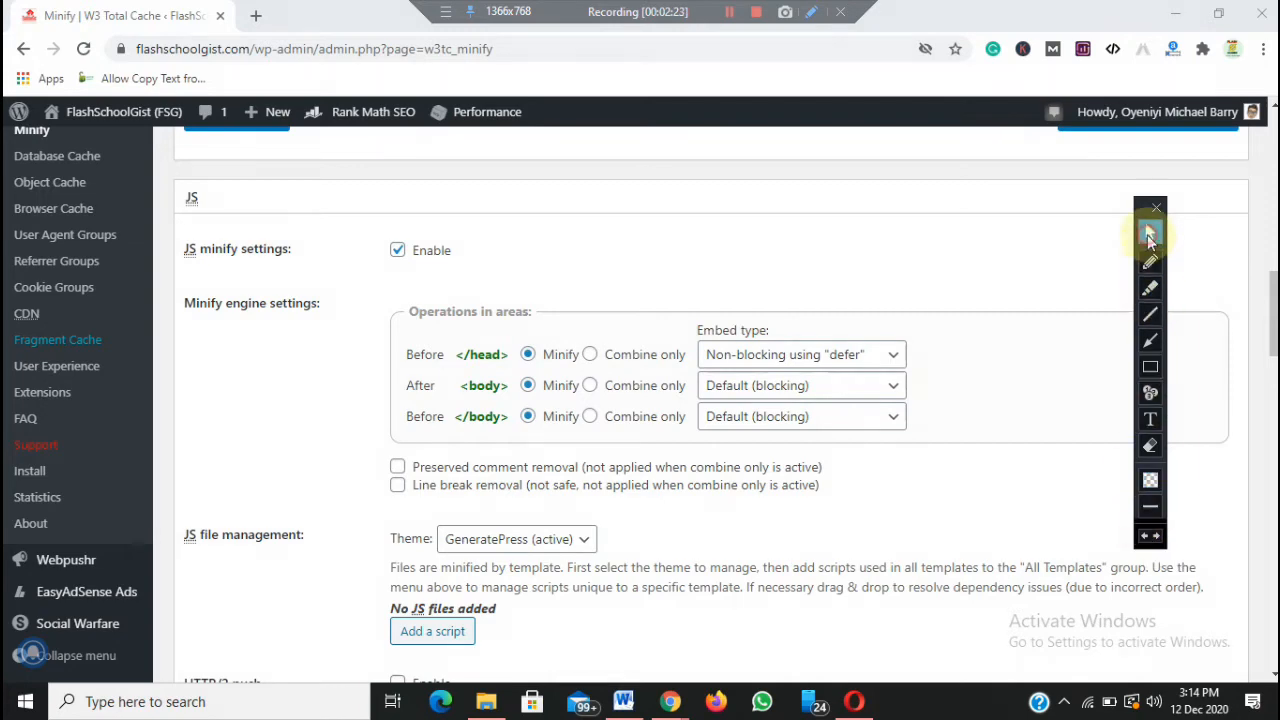
Step: Add an empty script row under JS file management for the GeneratePress theme
{"action": "scroll", "coordinate": [1273, 330], "scroll_direction": "down", "scroll_amount": 2}
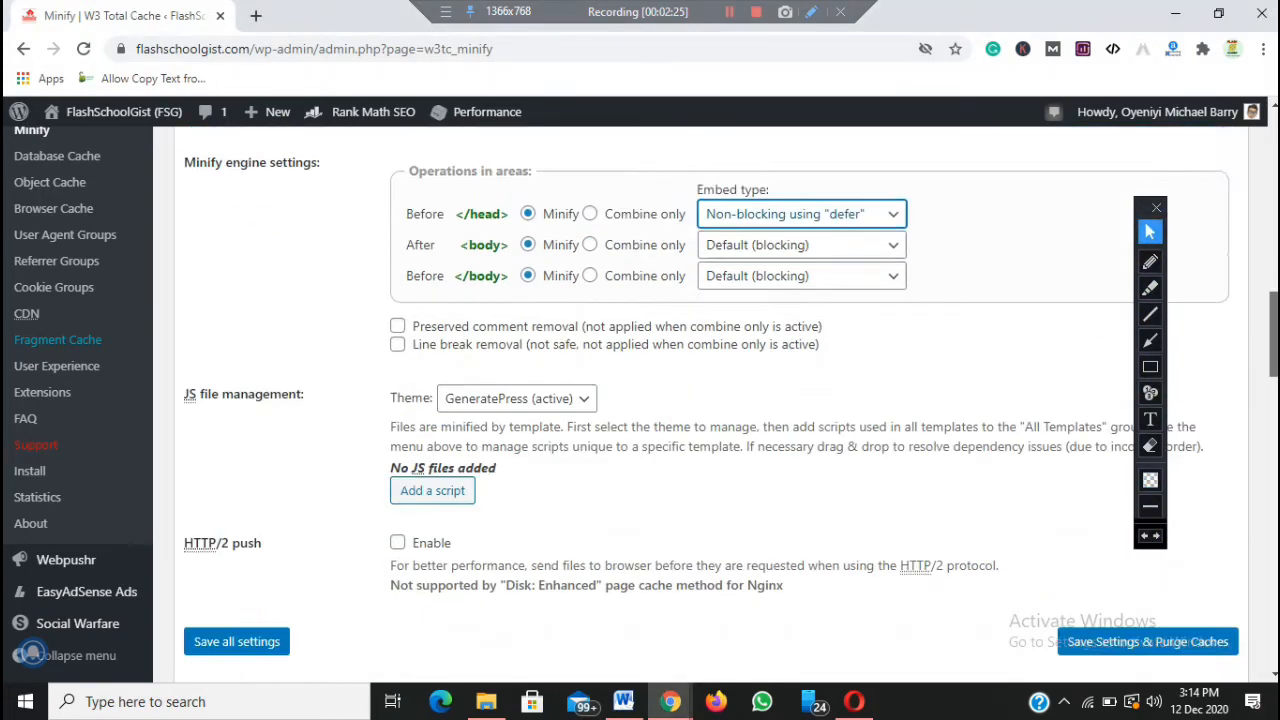
{"action": "scroll", "coordinate": [1273, 330], "scroll_direction": "down", "scroll_amount": 1}
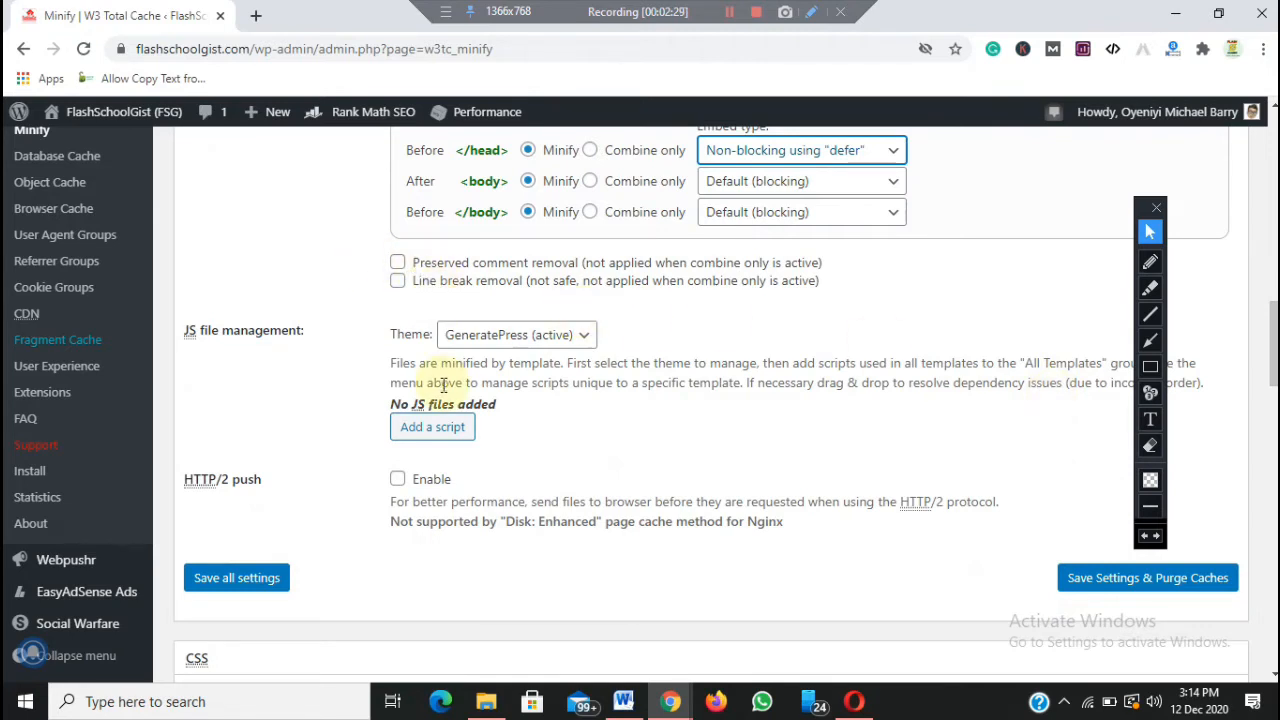
{"action": "left_click", "coordinate": [432, 427]}
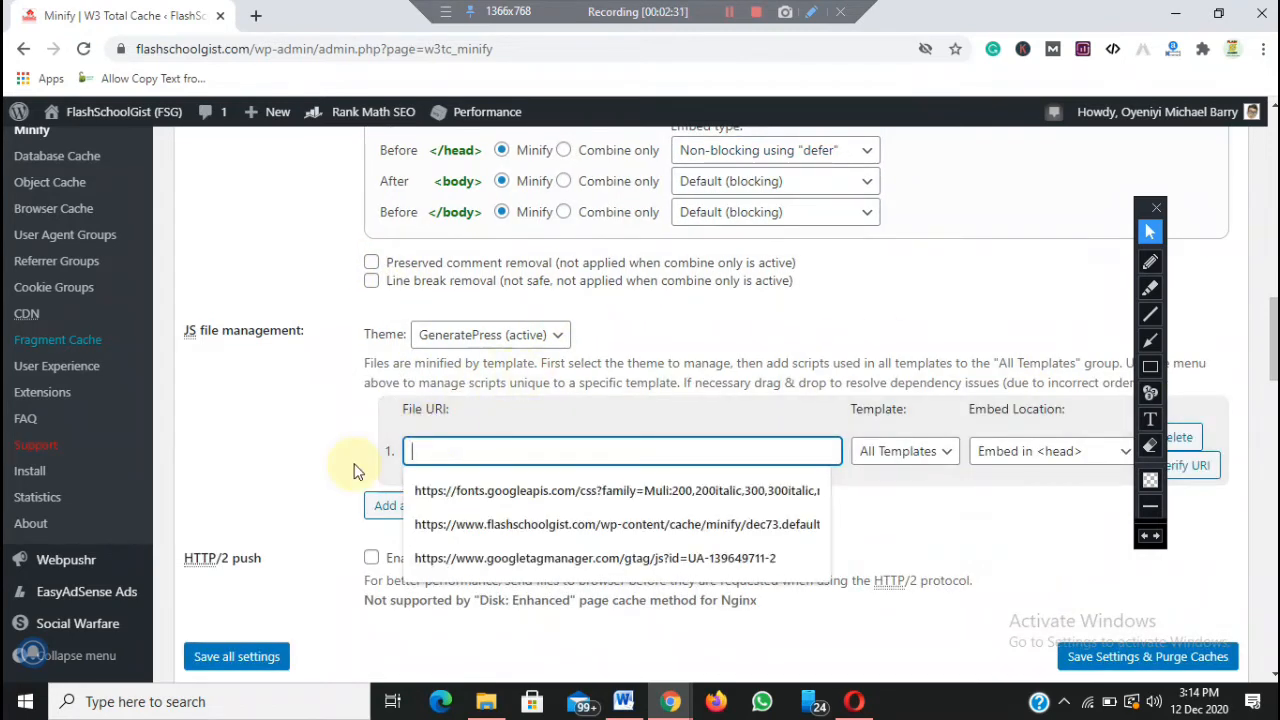
{"action": "left_click", "coordinate": [286, 429]}
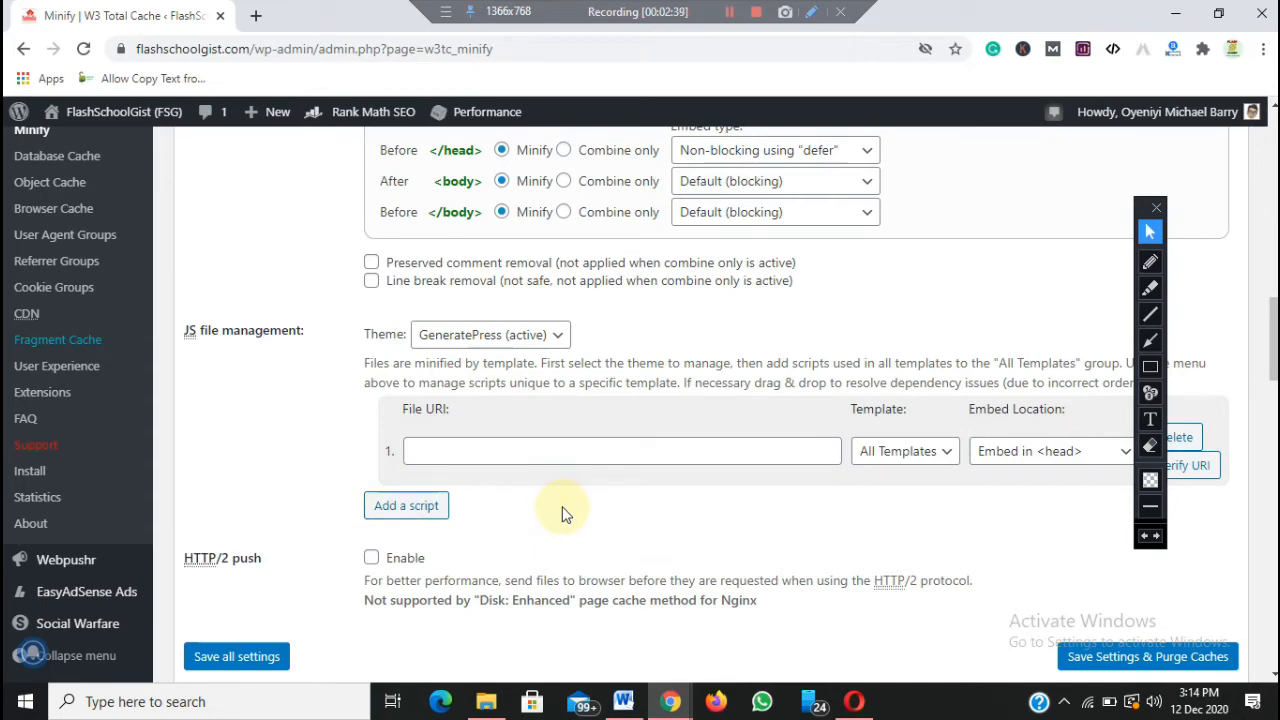
Step: Switch to the PageSpeed Insights window and copy the link address of frontend.min.js?ver=7.6.1 from the render-blocking resources list
{"action": "mouse_move", "coordinate": [672, 705]}
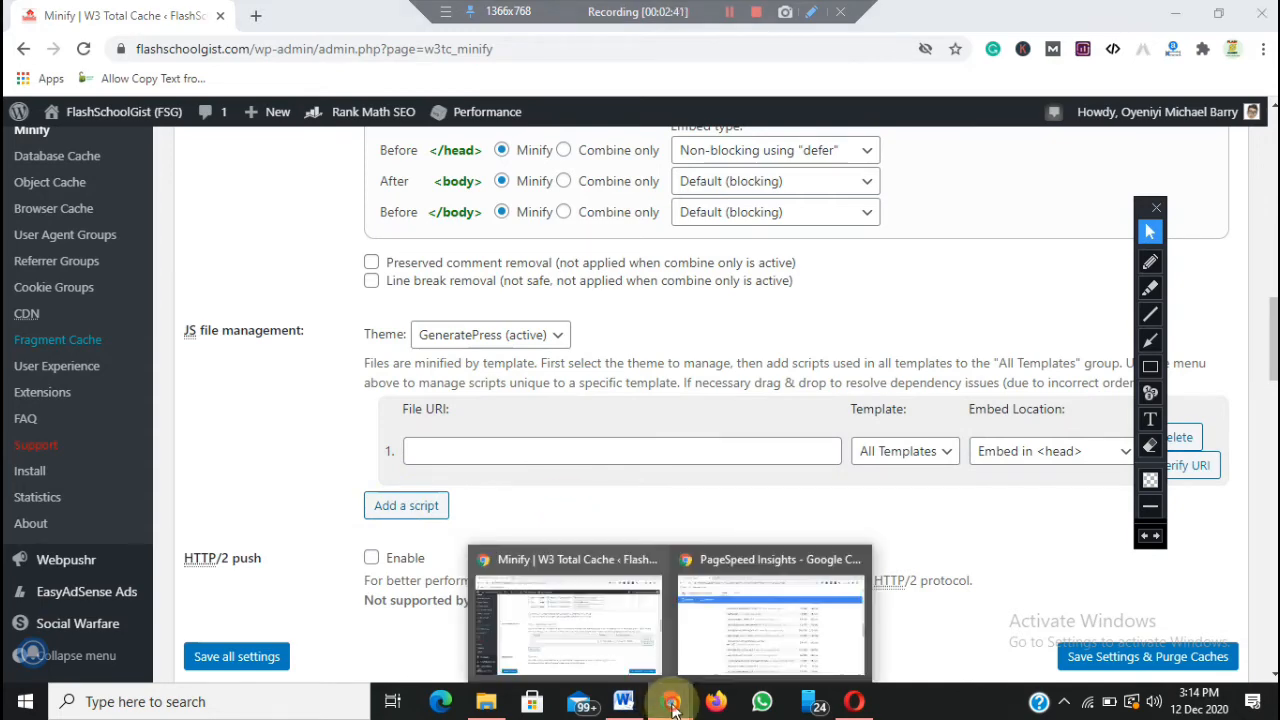
{"action": "left_click", "coordinate": [740, 630]}
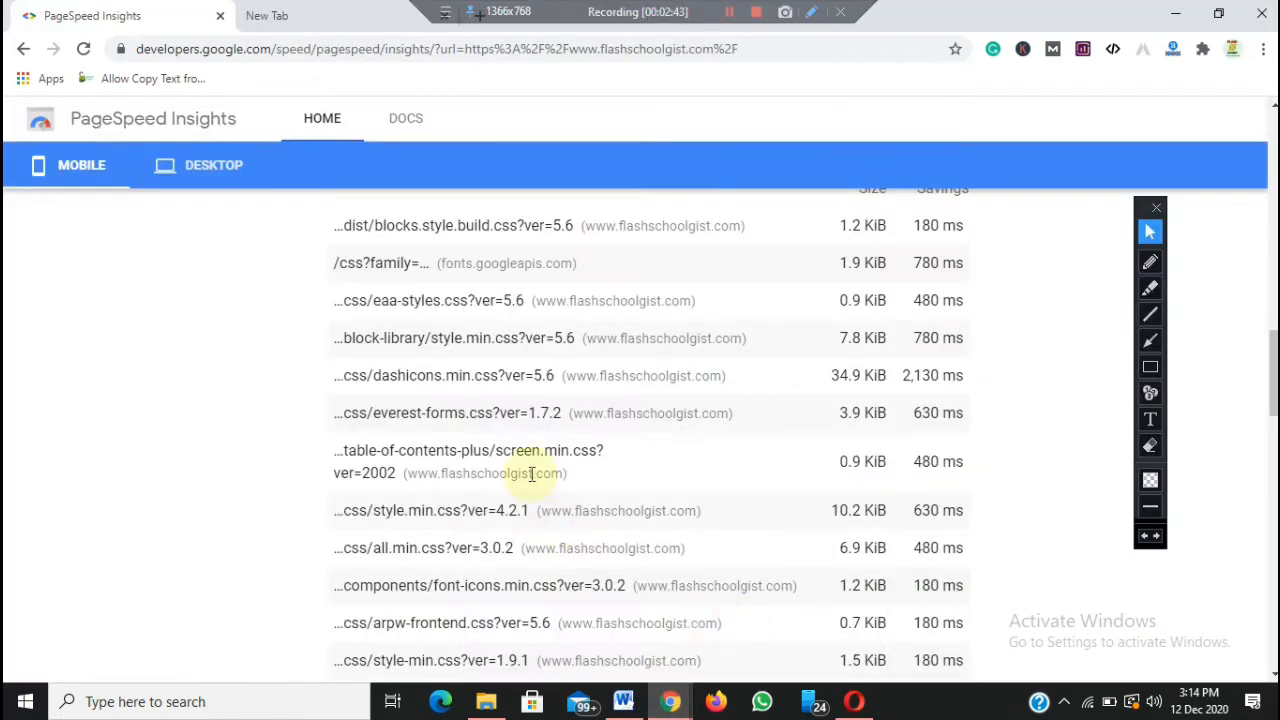
{"action": "scroll", "coordinate": [1272, 380], "scroll_direction": "up", "scroll_amount": 2}
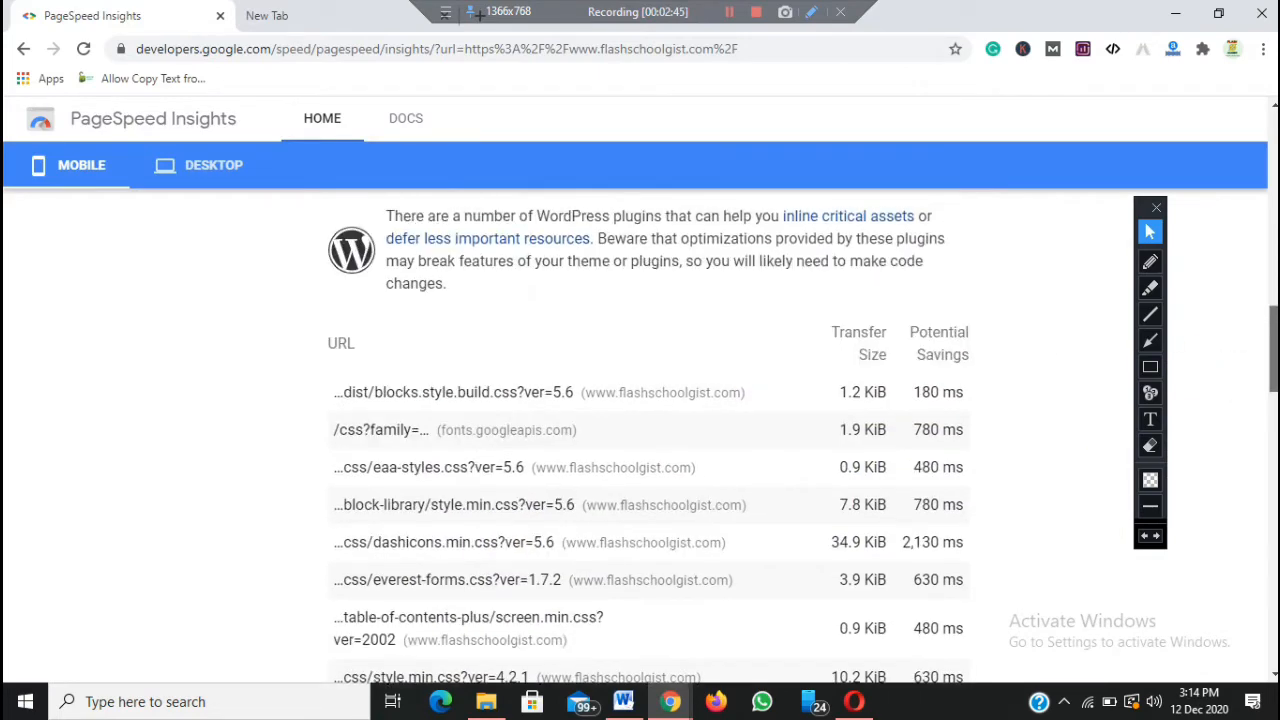
{"action": "scroll", "coordinate": [1272, 380], "scroll_direction": "down", "scroll_amount": 3}
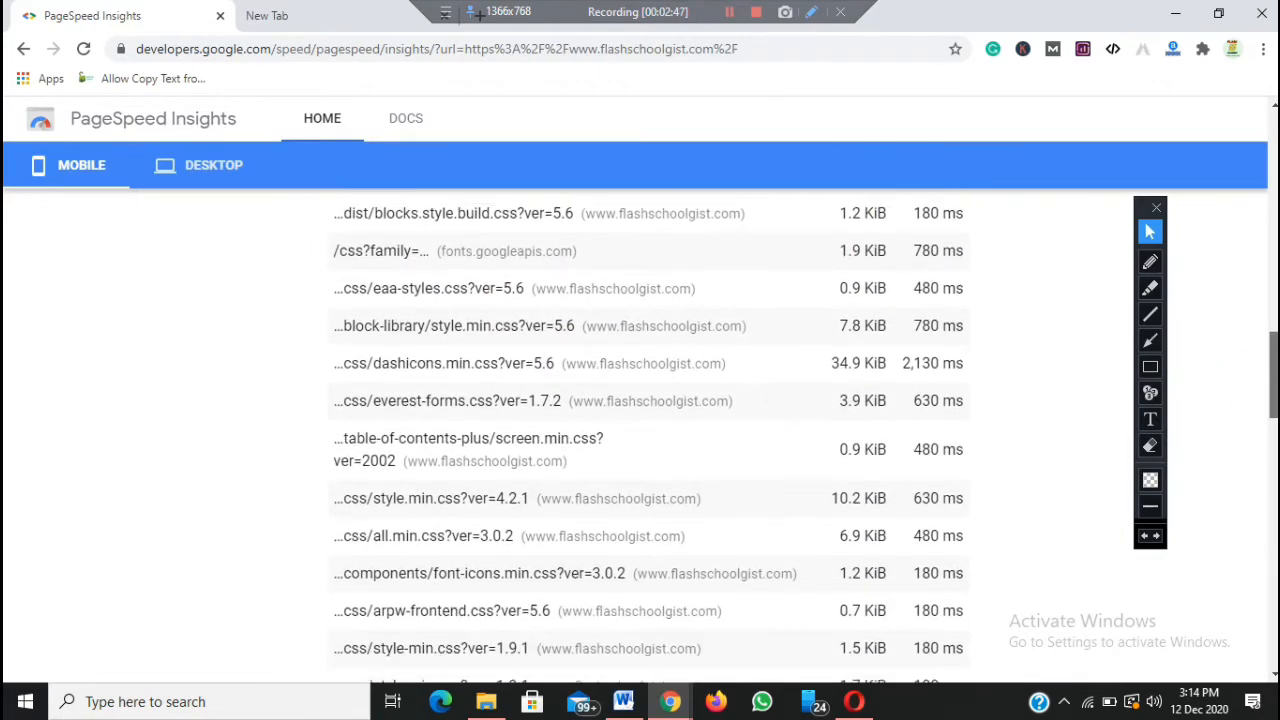
{"action": "scroll", "coordinate": [651, 436], "scroll_direction": "down", "scroll_amount": 5}
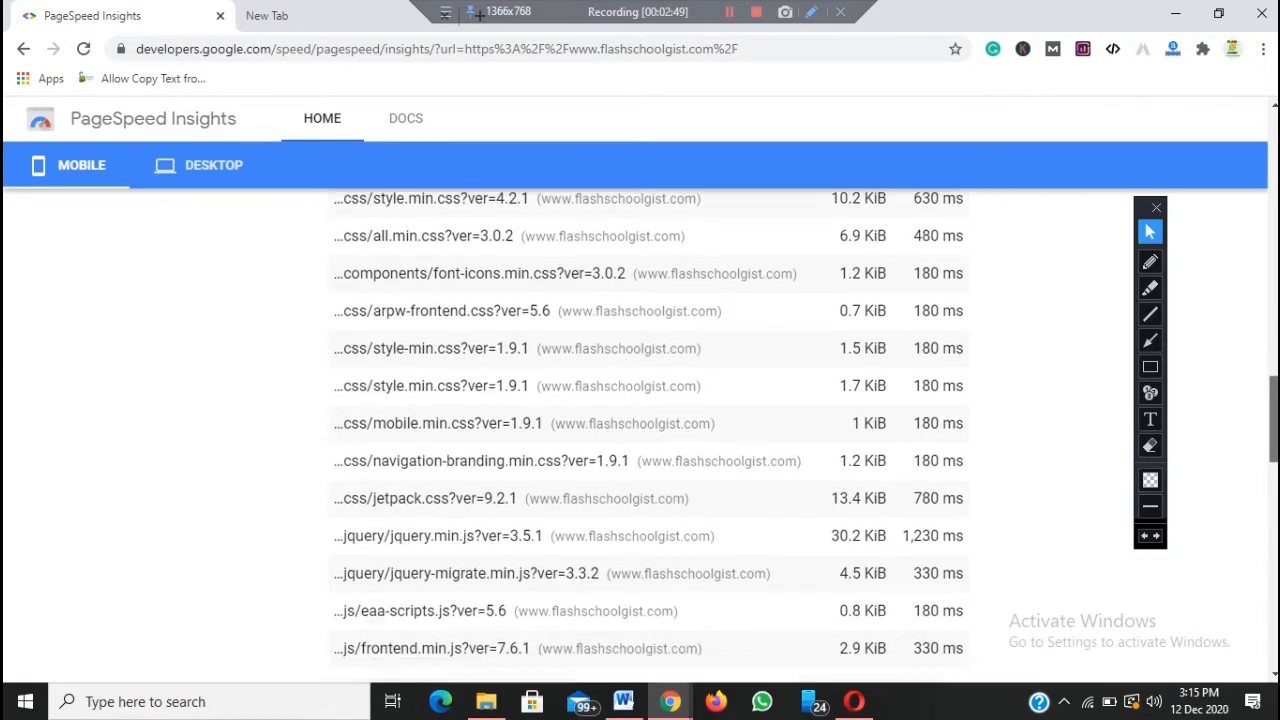
{"action": "scroll", "coordinate": [651, 436], "scroll_direction": "down", "scroll_amount": 3}
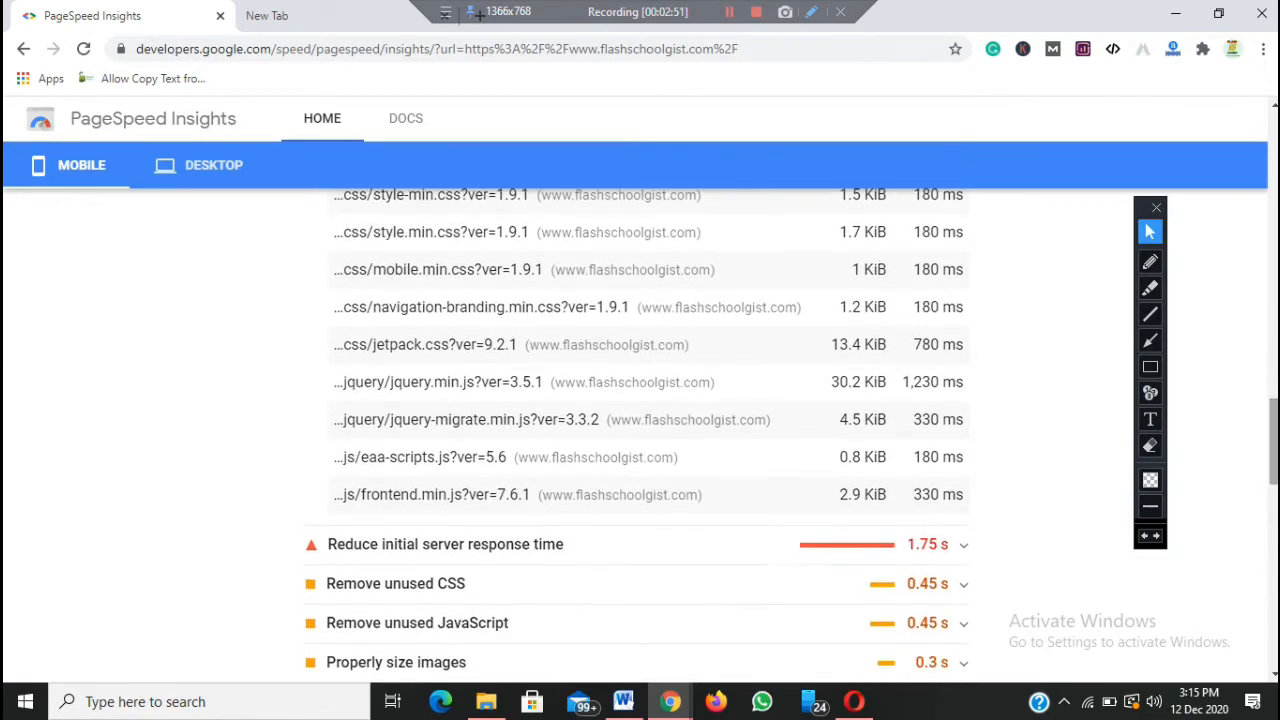
{"action": "right_click", "coordinate": [366, 501]}
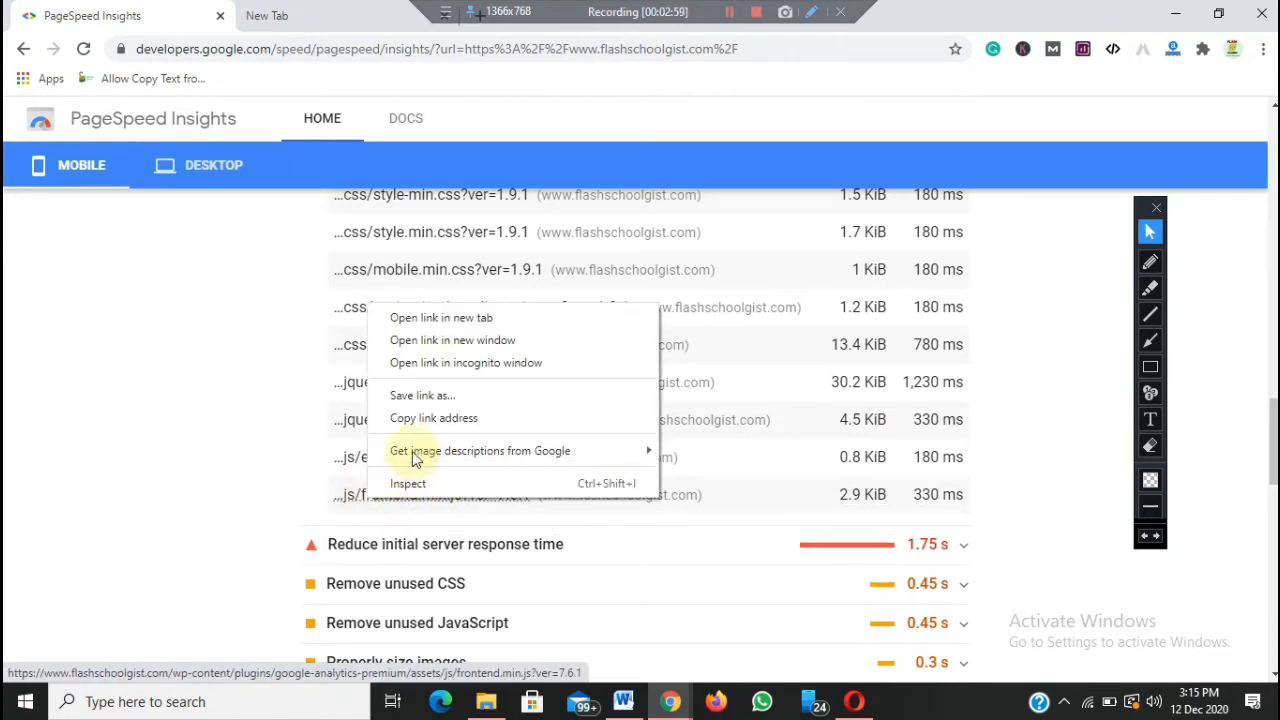
{"action": "left_click", "coordinate": [425, 418]}
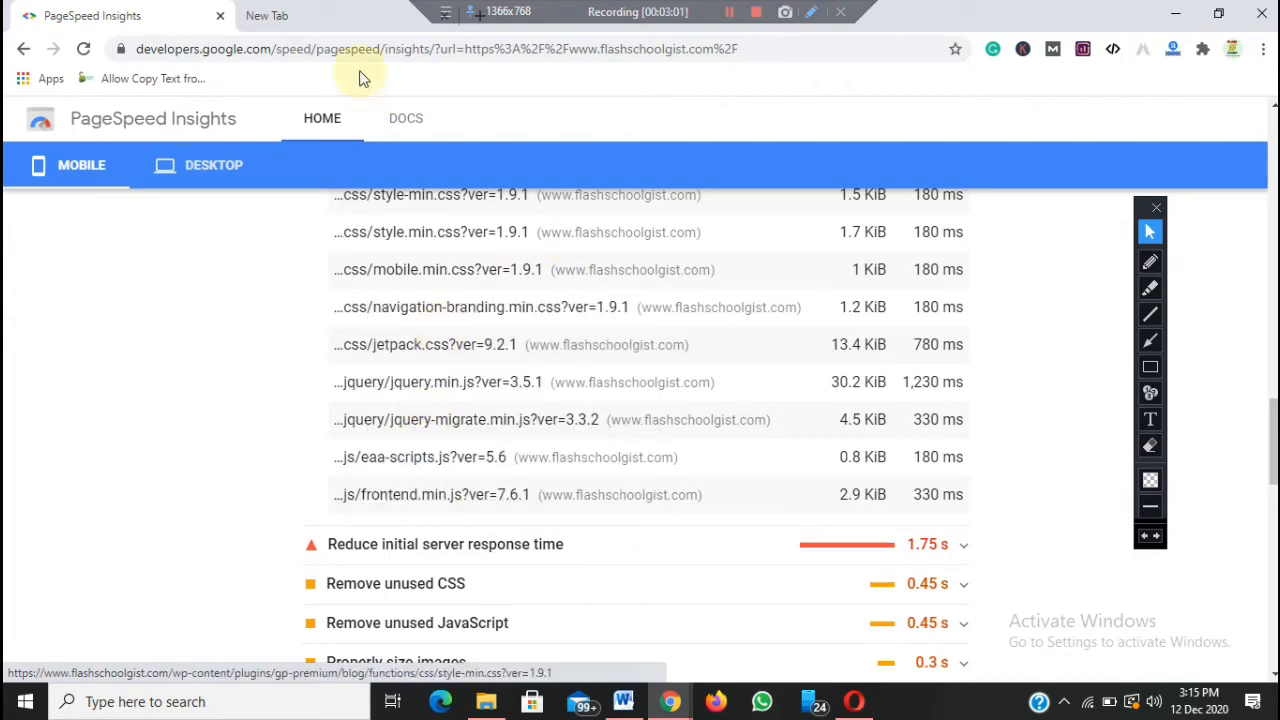
Step: Return to the W3 Total Cache Minify window and paste the copied frontend.min.js link as the first script's file URI
{"action": "mouse_move", "coordinate": [670, 700]}
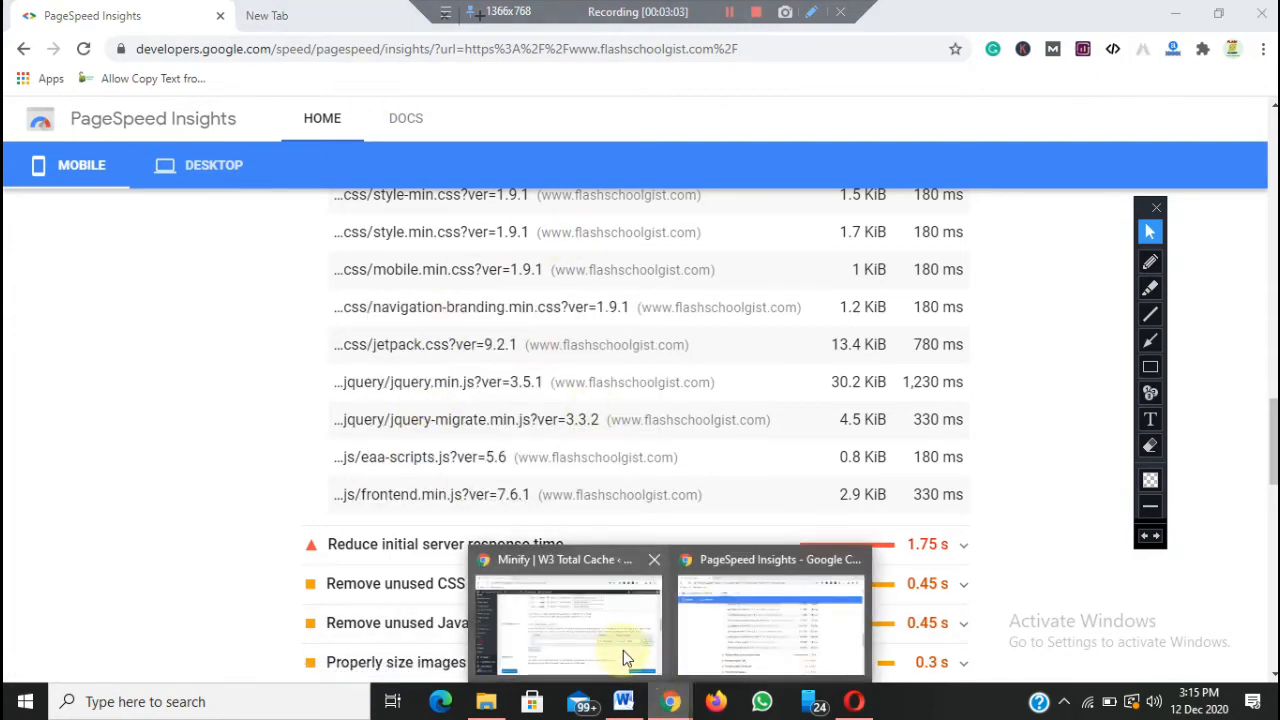
{"action": "left_click", "coordinate": [556, 534]}
{"action": "right_click", "coordinate": [495, 453]}
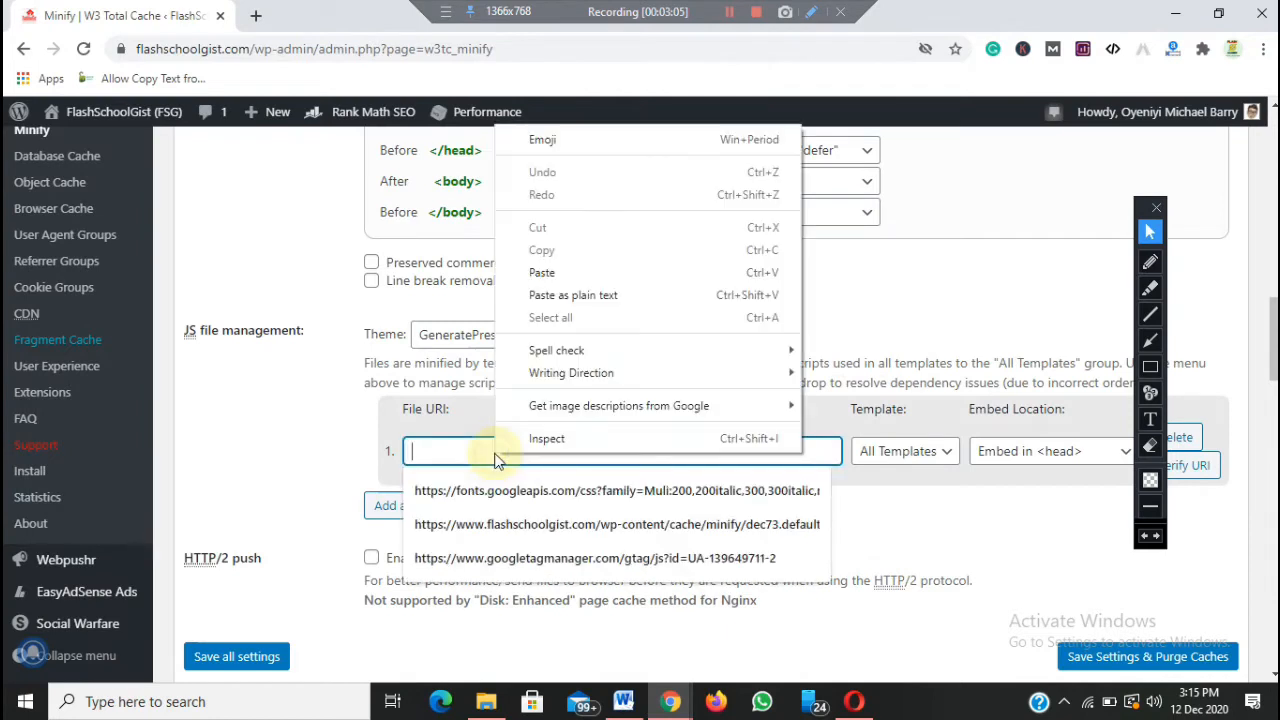
{"action": "left_click", "coordinate": [578, 271]}
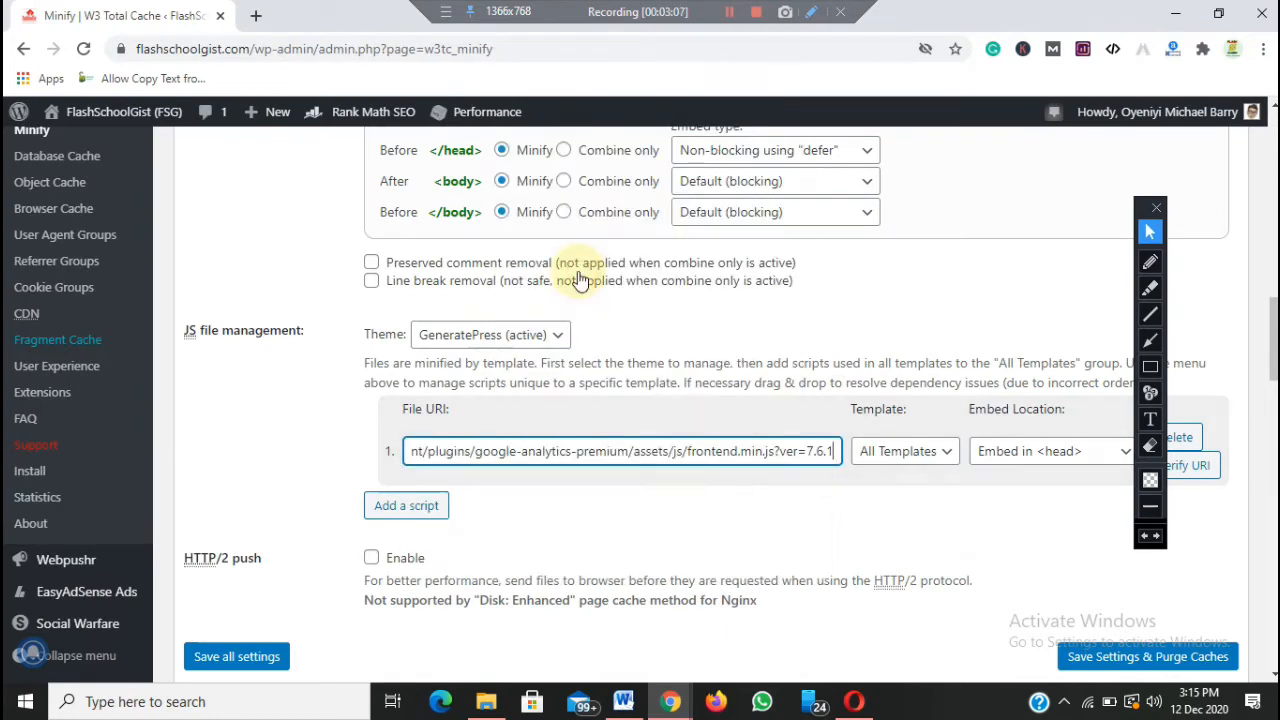
{"action": "left_click", "coordinate": [1020, 460]}
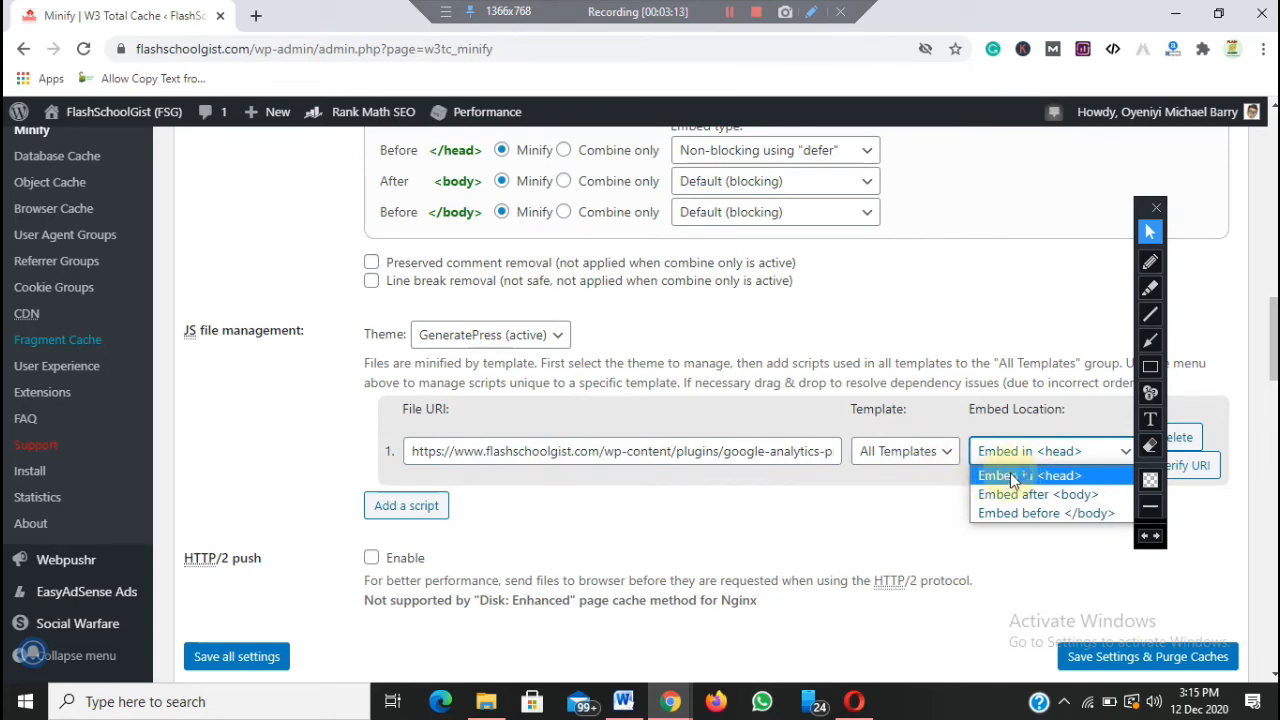
{"action": "left_click", "coordinate": [912, 500]}
Step: Add a second script row and fill its file URI with the eaa-scripts.js?ver=5.6 link copied from PageSpeed Insights
{"action": "left_click", "coordinate": [418, 507]}
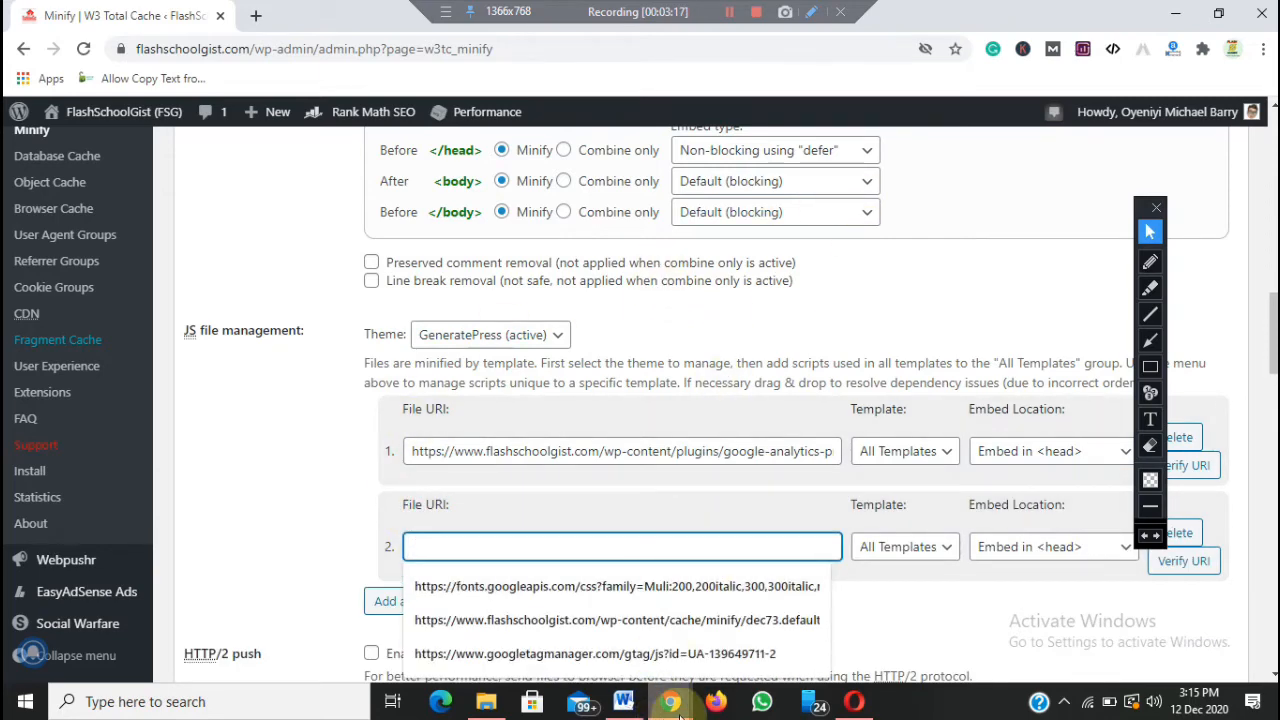
{"action": "mouse_move", "coordinate": [668, 706]}
{"action": "left_click", "coordinate": [776, 621]}
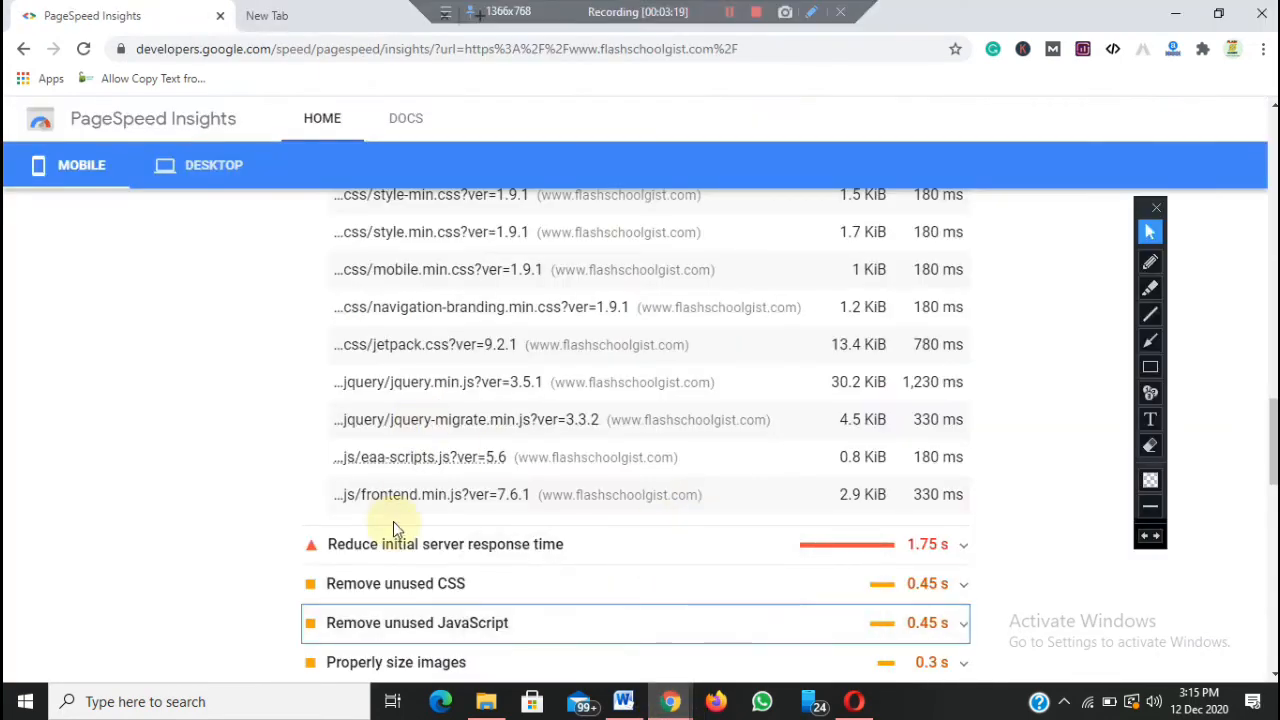
{"action": "right_click", "coordinate": [400, 460]}
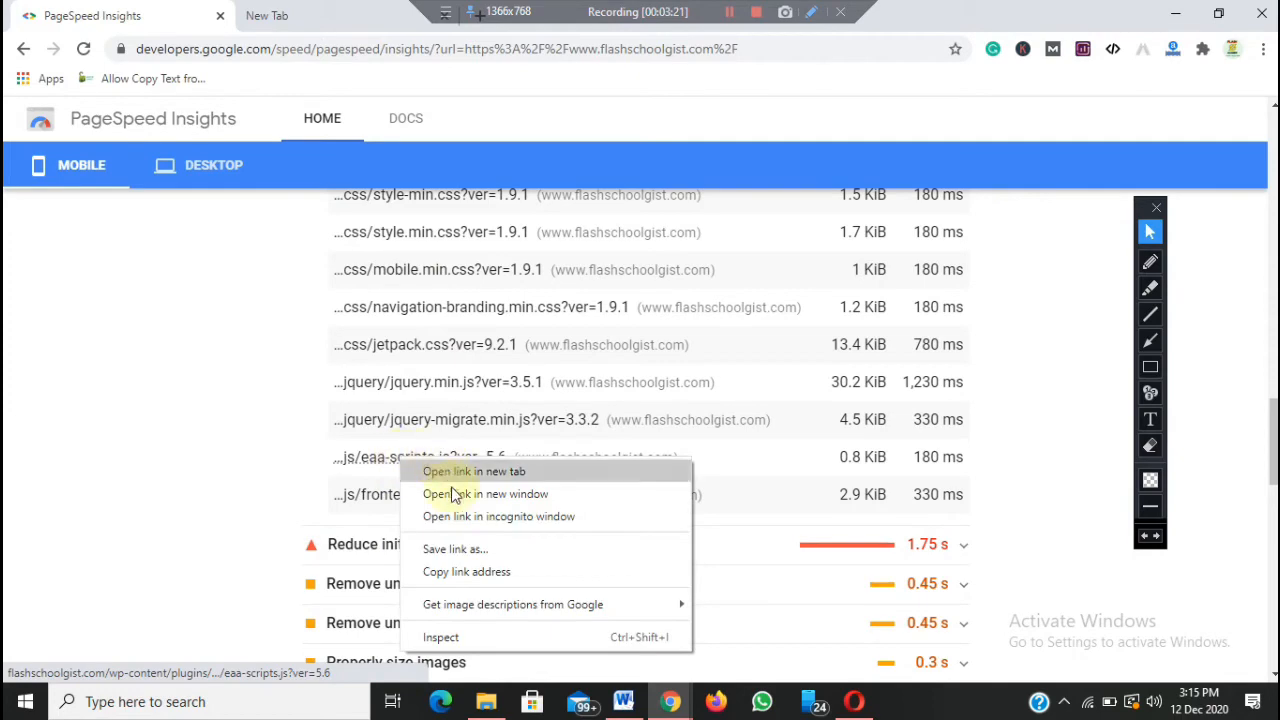
{"action": "left_click", "coordinate": [443, 572]}
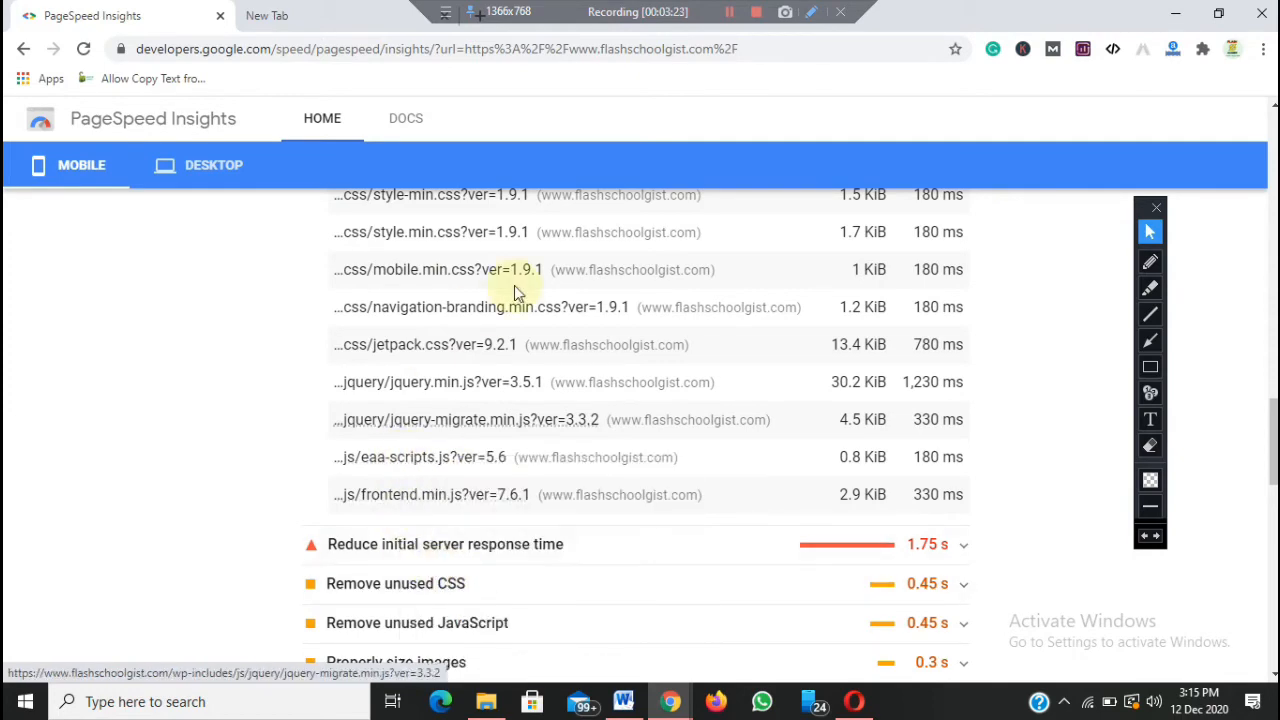
{"action": "left_click", "coordinate": [671, 703]}
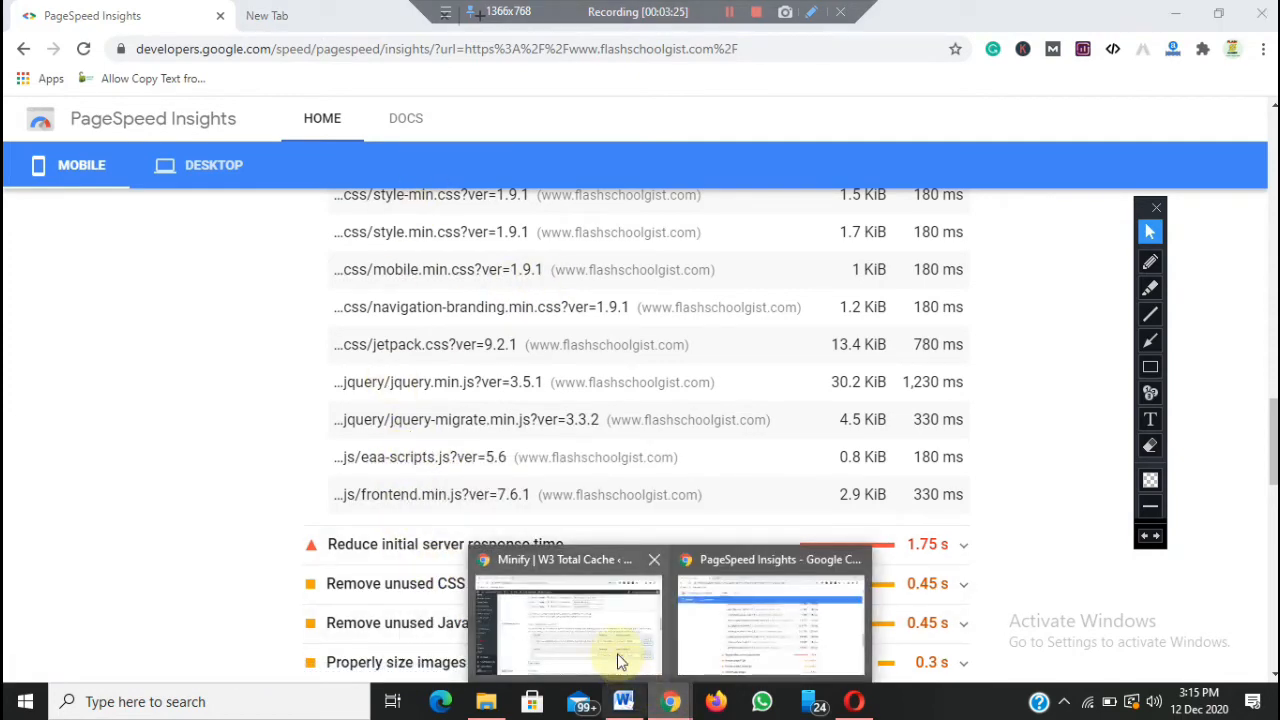
{"action": "left_click", "coordinate": [530, 575]}
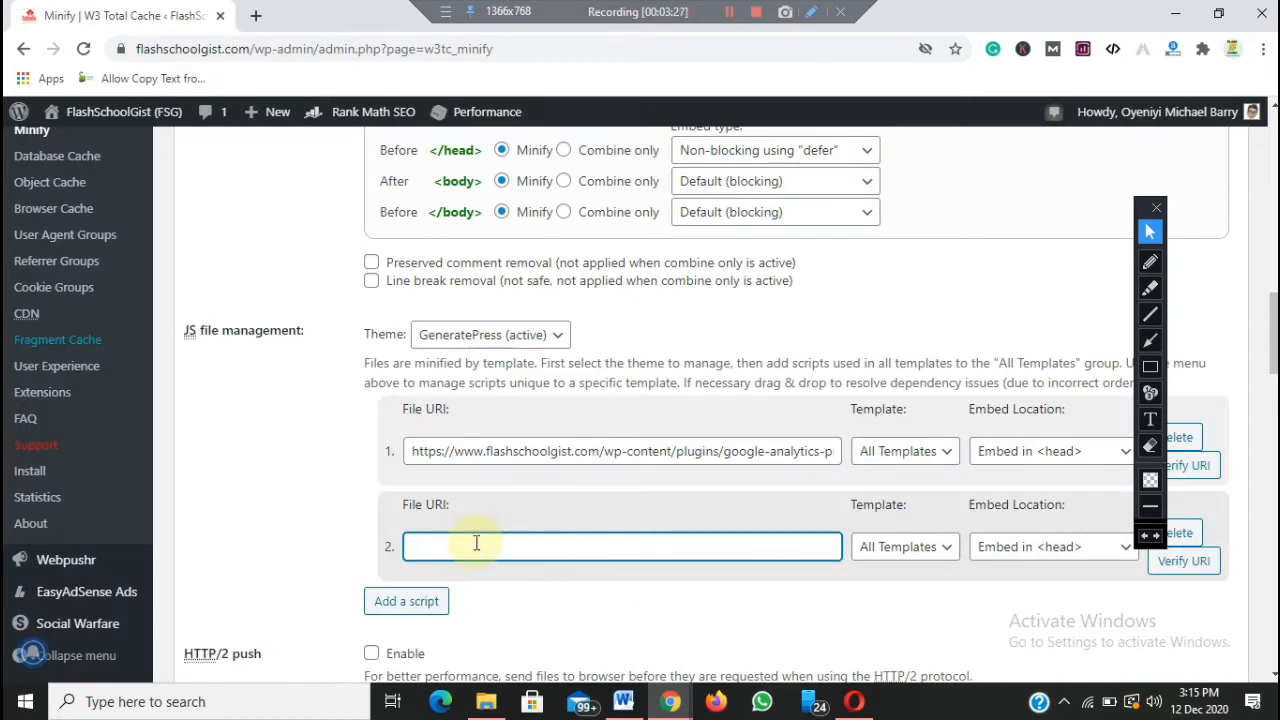
{"action": "right_click", "coordinate": [476, 543]}
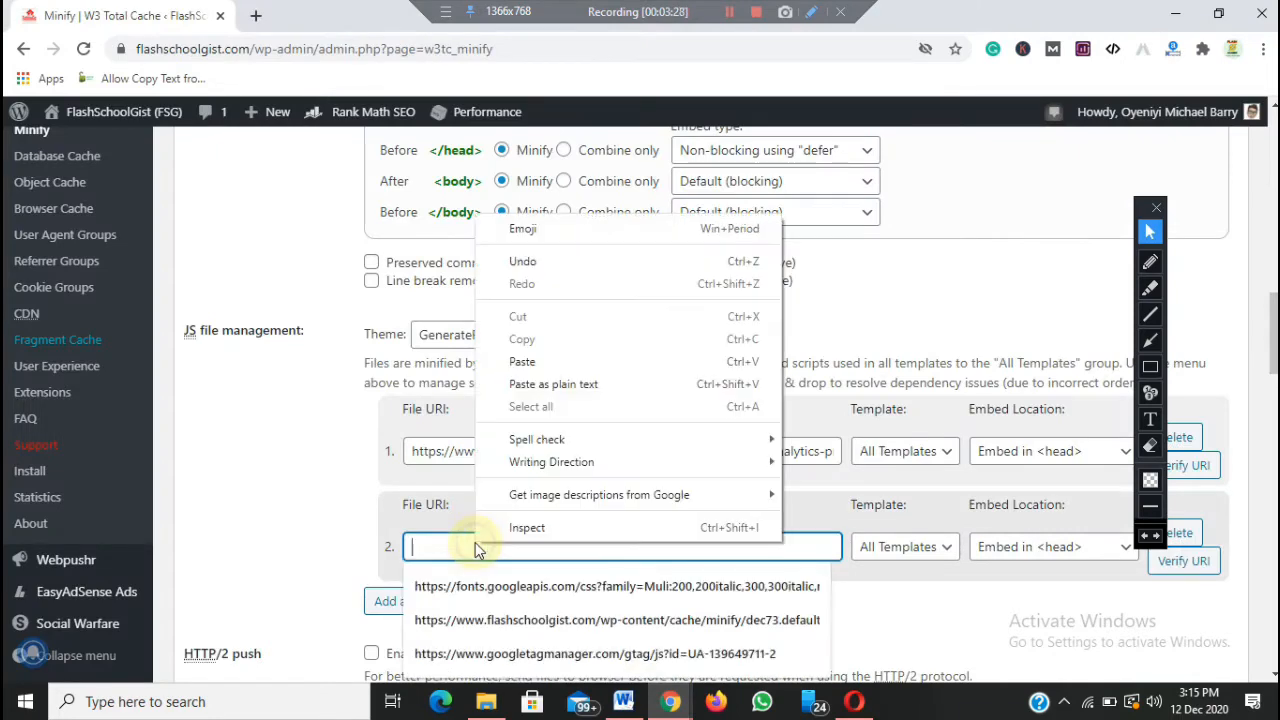
{"action": "left_click", "coordinate": [522, 360]}
Step: Add an empty third script row and review the render-blocking resources list in the PageSpeed Insights window
{"action": "left_click", "coordinate": [406, 601]}
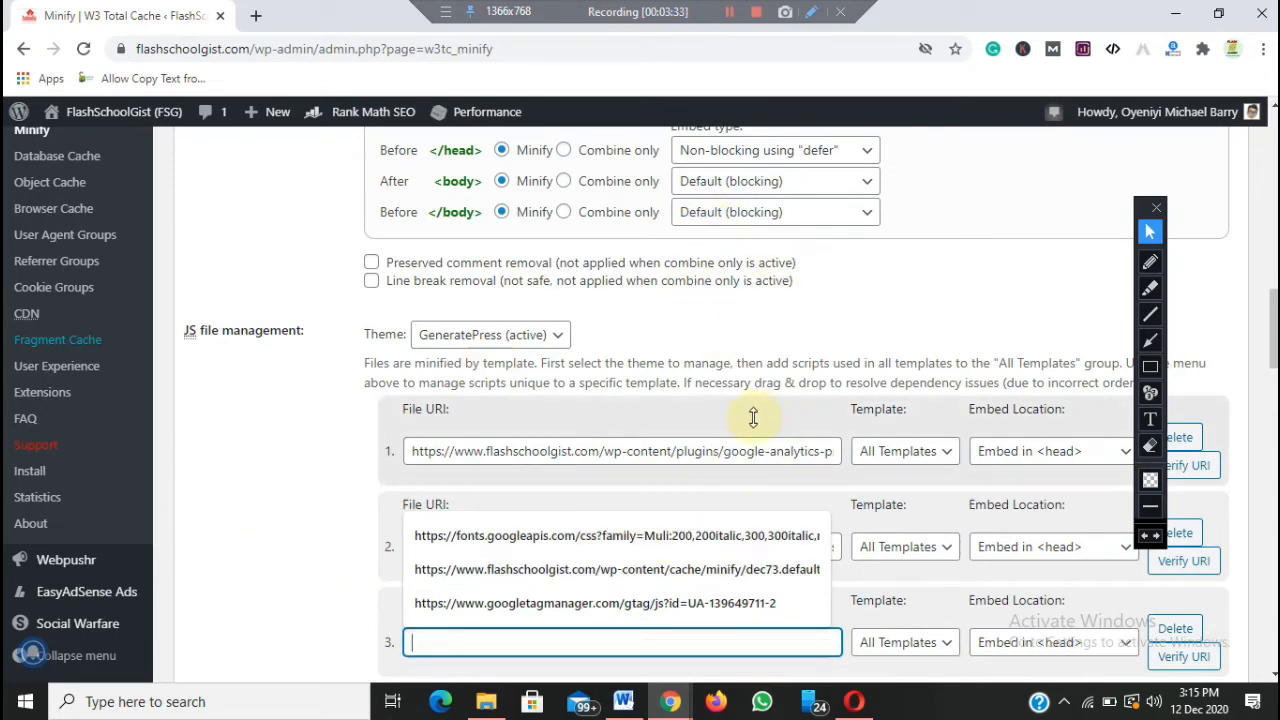
{"action": "mouse_move", "coordinate": [668, 705]}
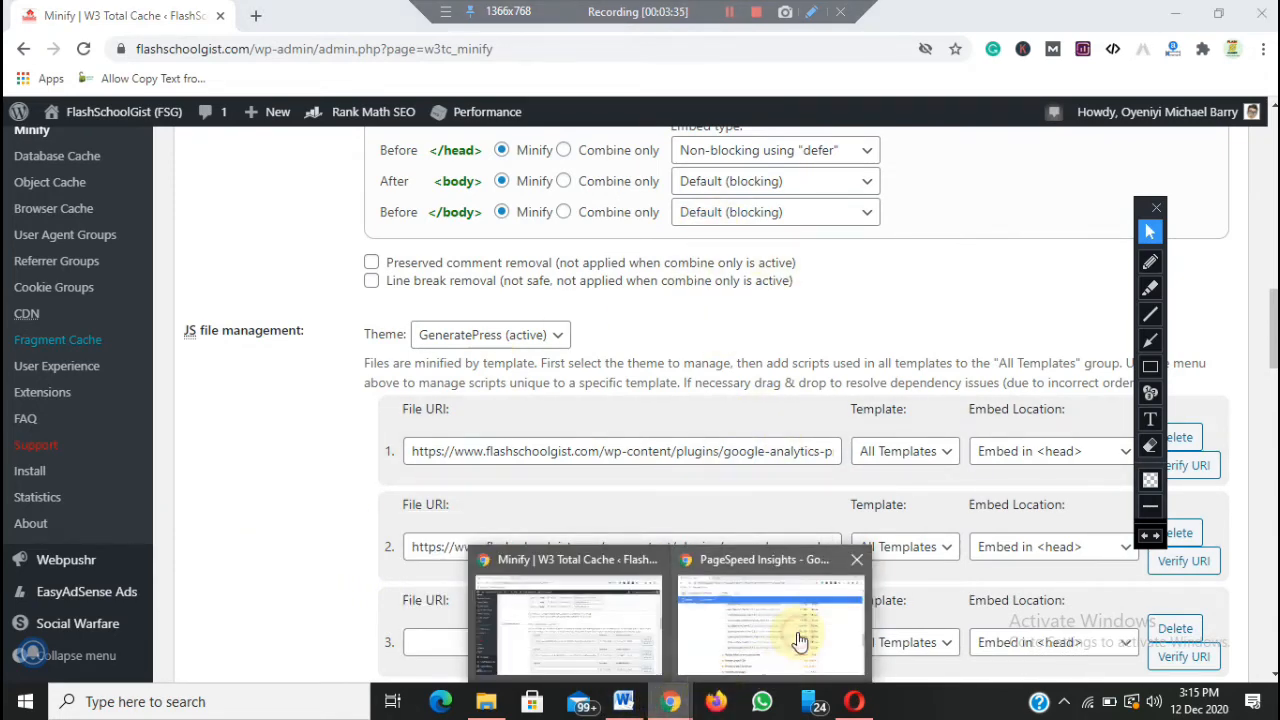
{"action": "left_click", "coordinate": [800, 635]}
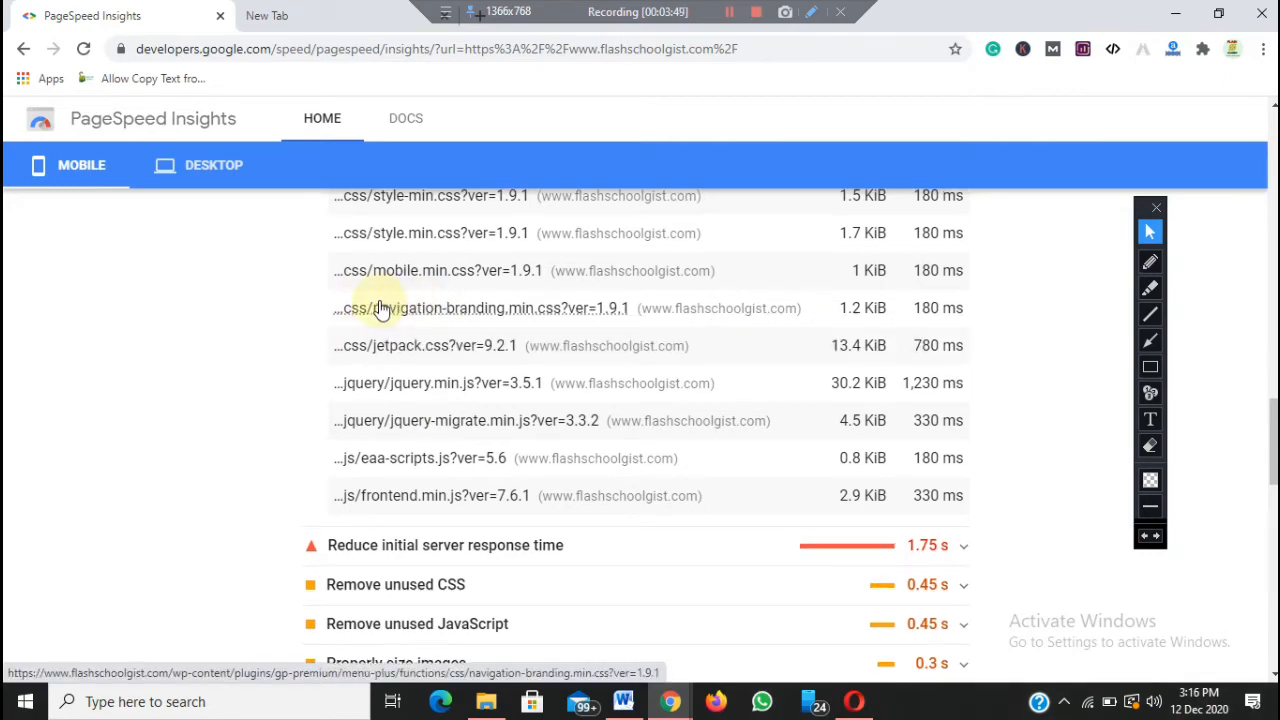
{"action": "scroll", "coordinate": [375, 308], "scroll_direction": "up", "scroll_amount": 1}
{"action": "scroll", "coordinate": [380, 308], "scroll_direction": "up", "scroll_amount": 2}
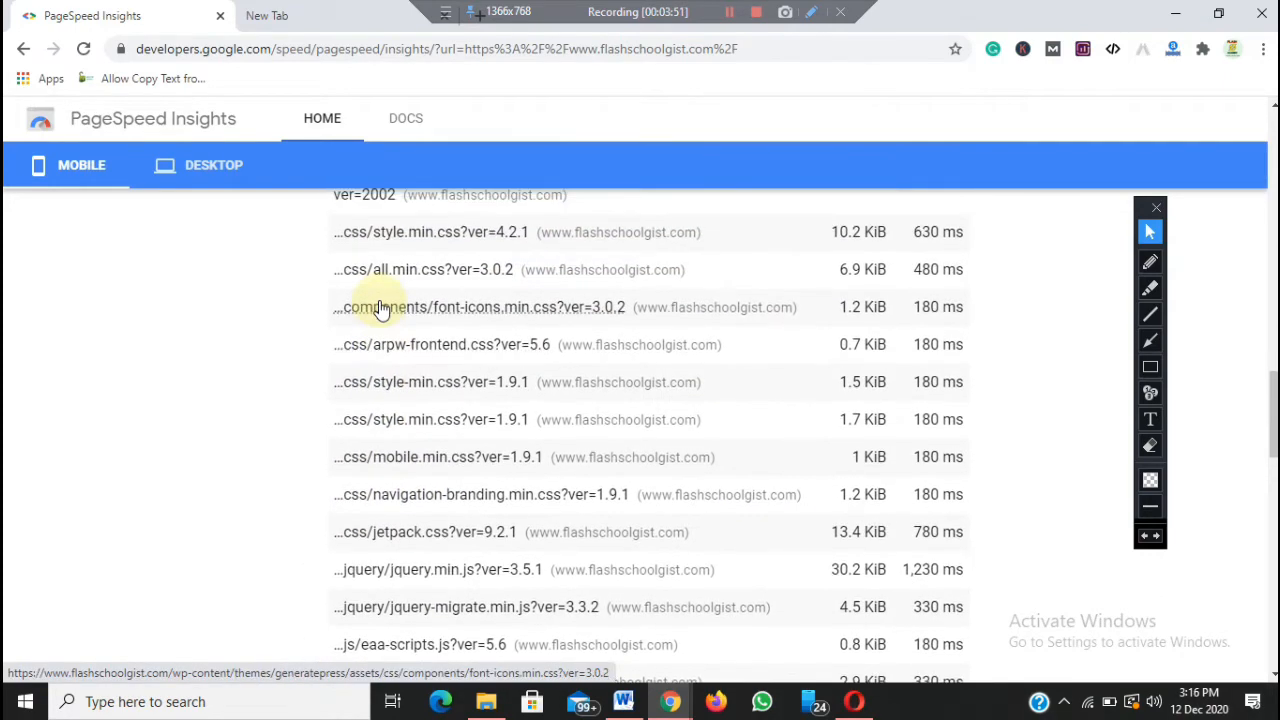
{"action": "scroll", "coordinate": [379, 300], "scroll_direction": "up", "scroll_amount": 2}
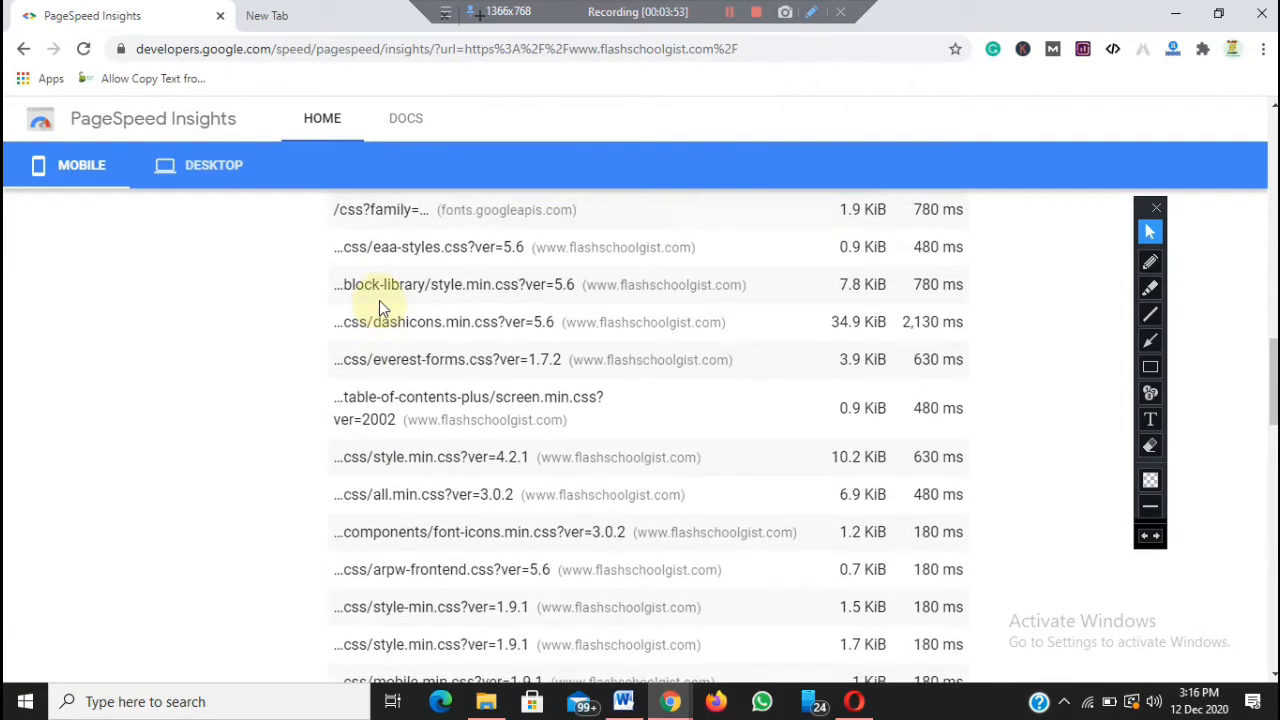
{"action": "scroll", "coordinate": [379, 300], "scroll_direction": "up", "scroll_amount": 1}
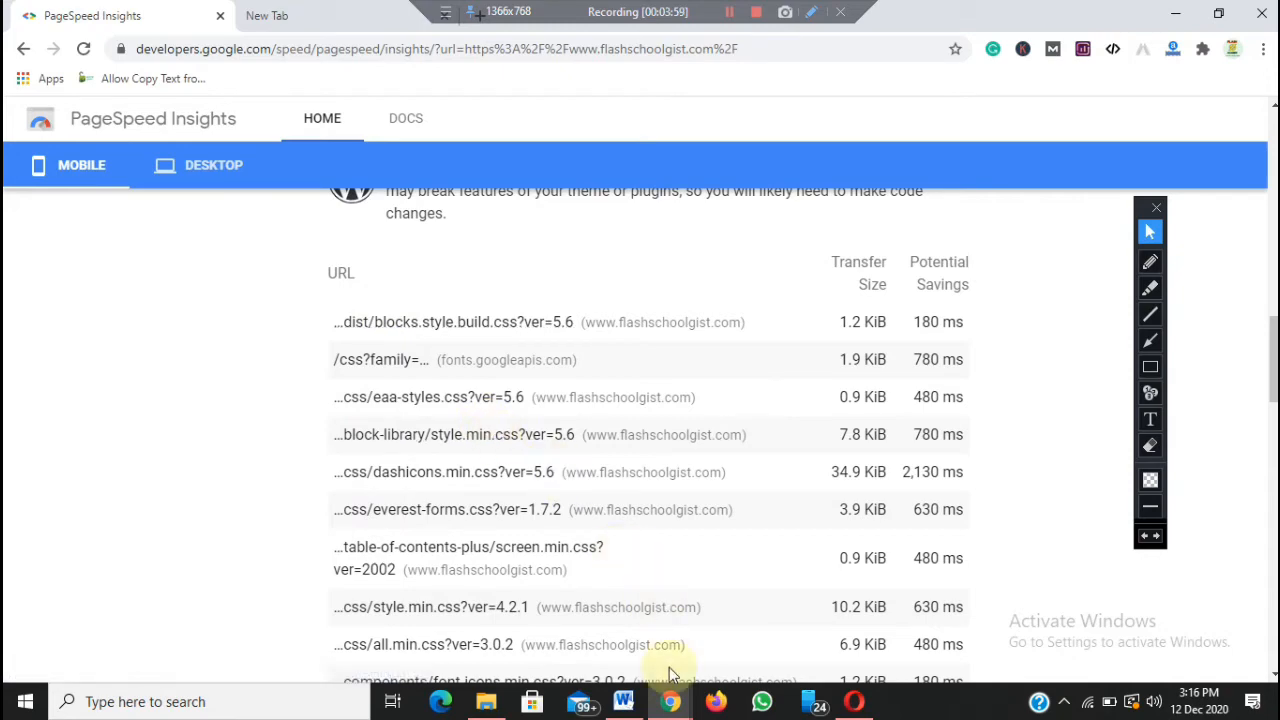
Step: Return to the W3 Total Cache Minify window and save all settings for the JS section
{"action": "mouse_move", "coordinate": [670, 700]}
{"action": "left_click", "coordinate": [580, 623]}
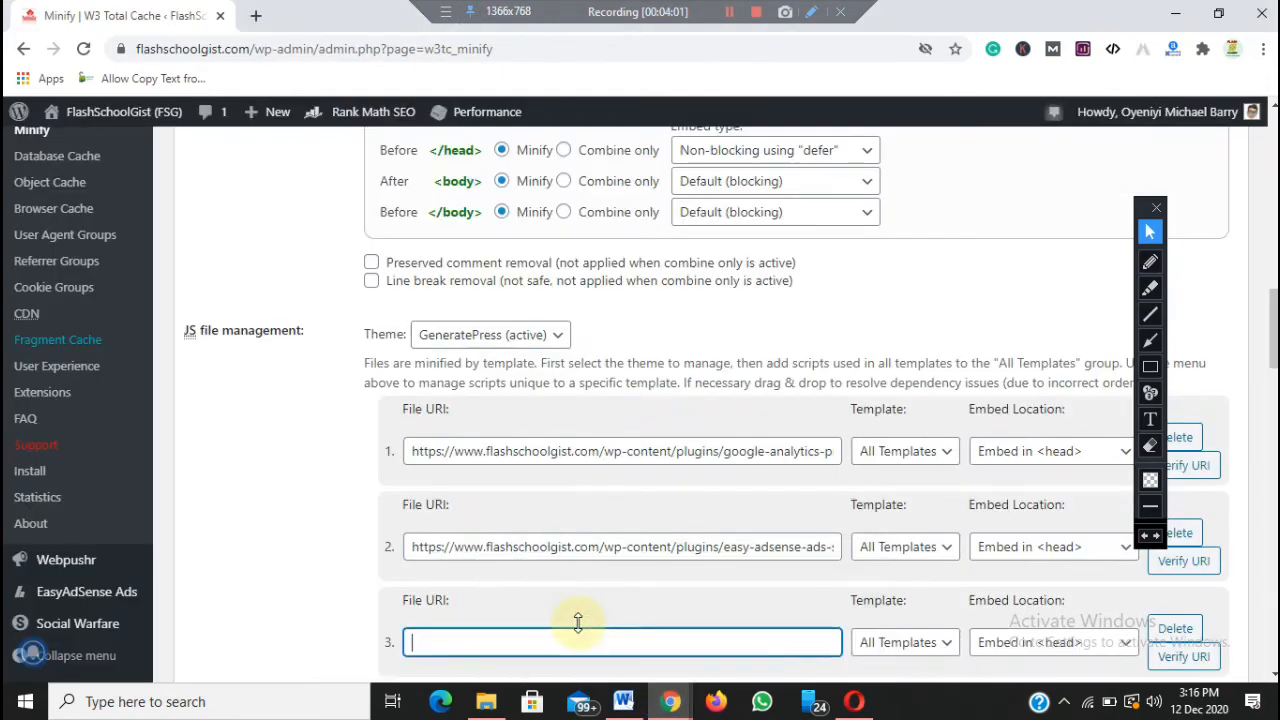
{"action": "left_click", "coordinate": [843, 374]}
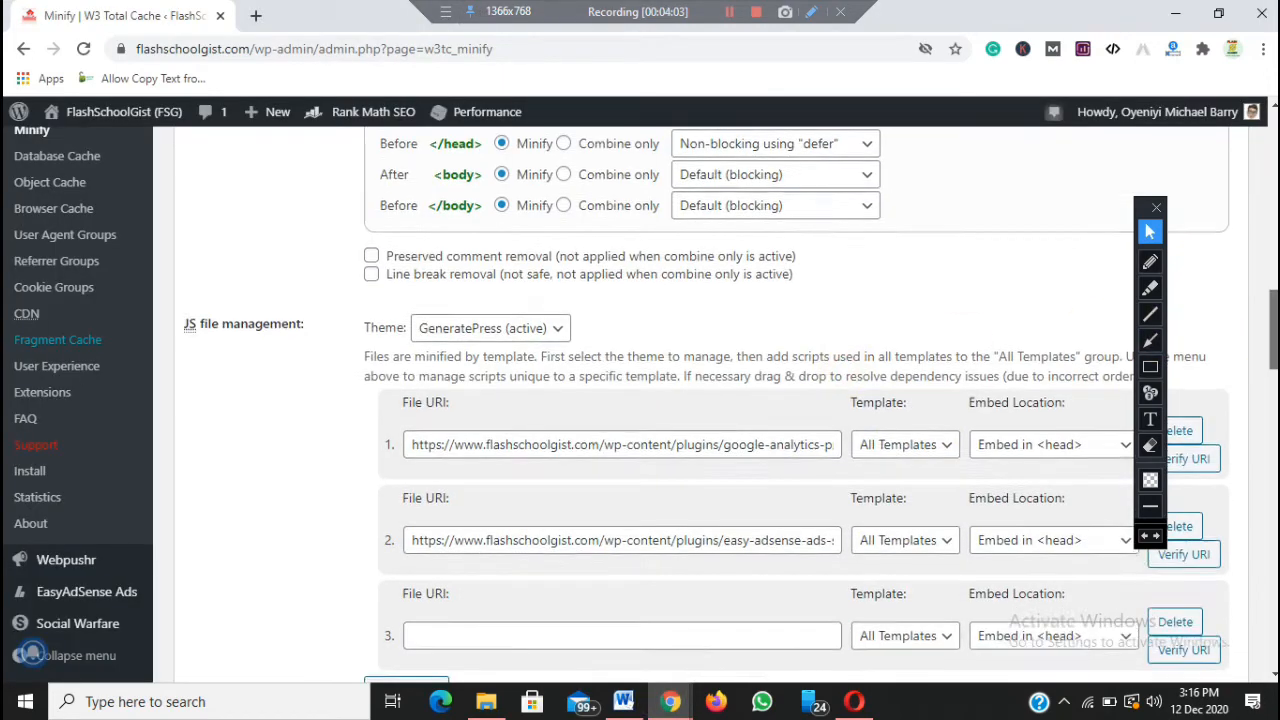
{"action": "left_click_drag", "start_coordinate": [1273, 338], "coordinate": [1273, 386]}
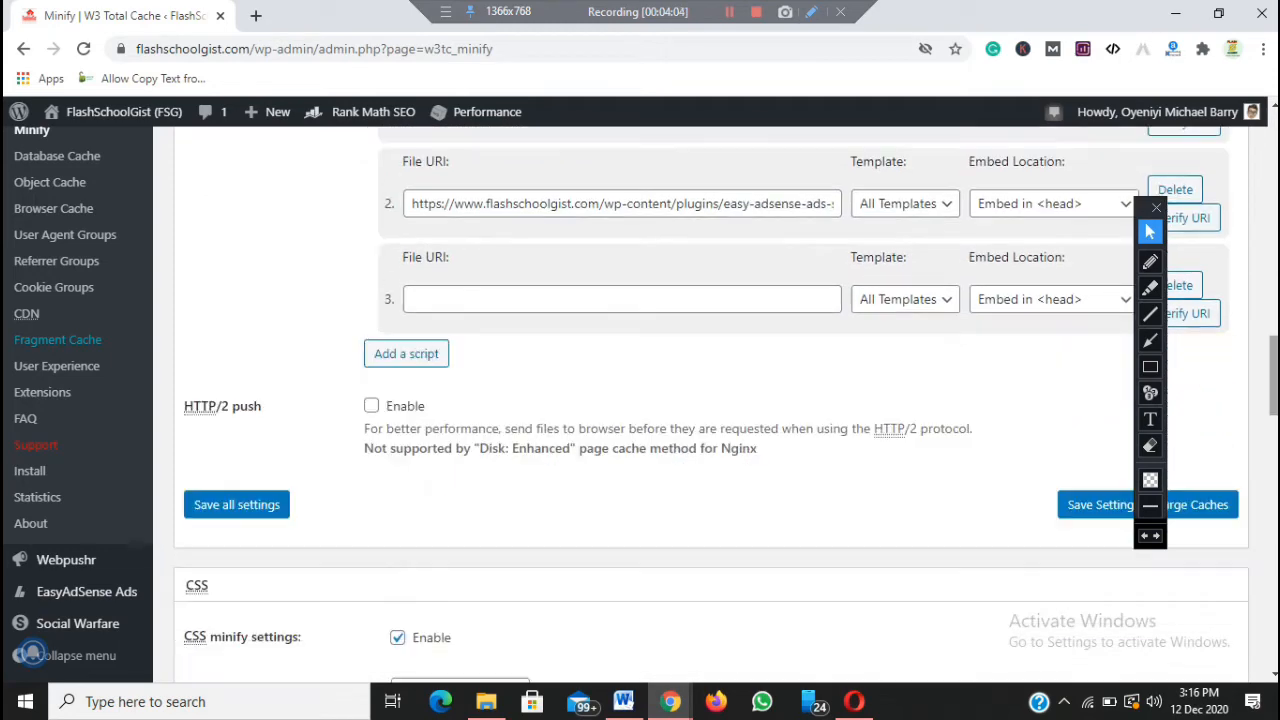
{"action": "left_click", "coordinate": [244, 502]}
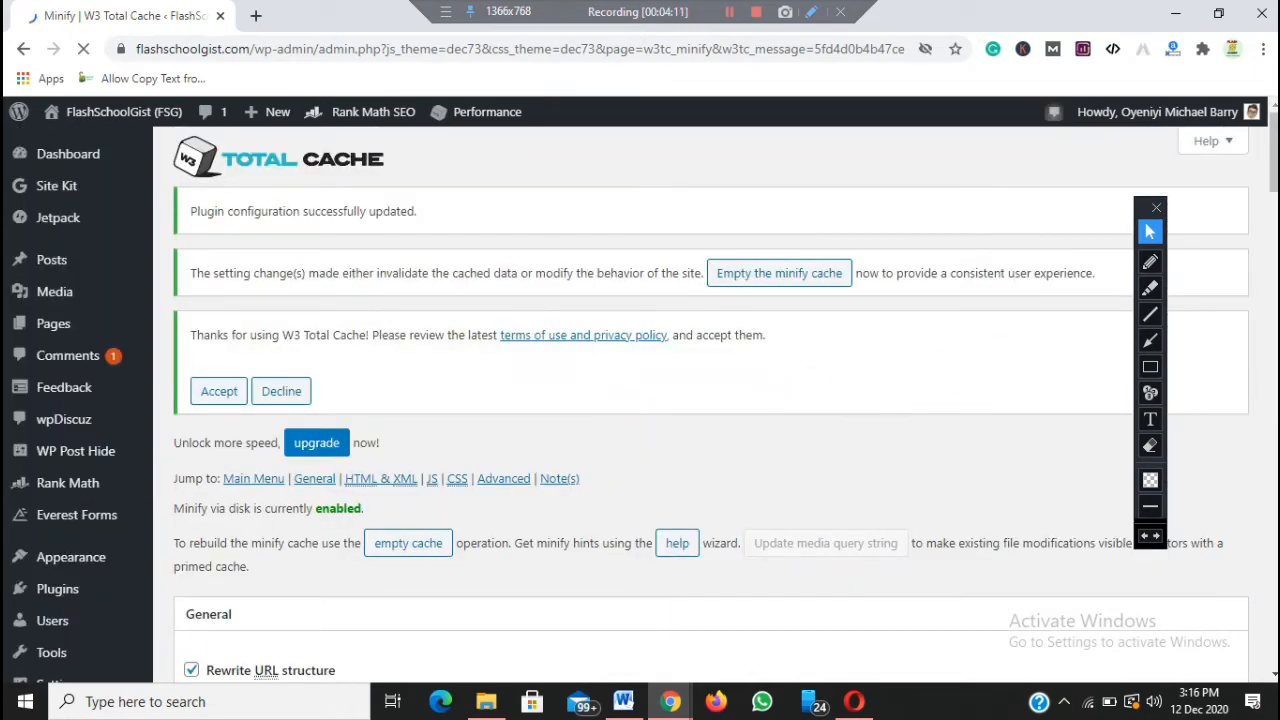
Step: Set the minify method in the CSS section to Combine & Minify
{"action": "scroll", "coordinate": [33, 652], "scroll_direction": "down", "scroll_amount": 9}
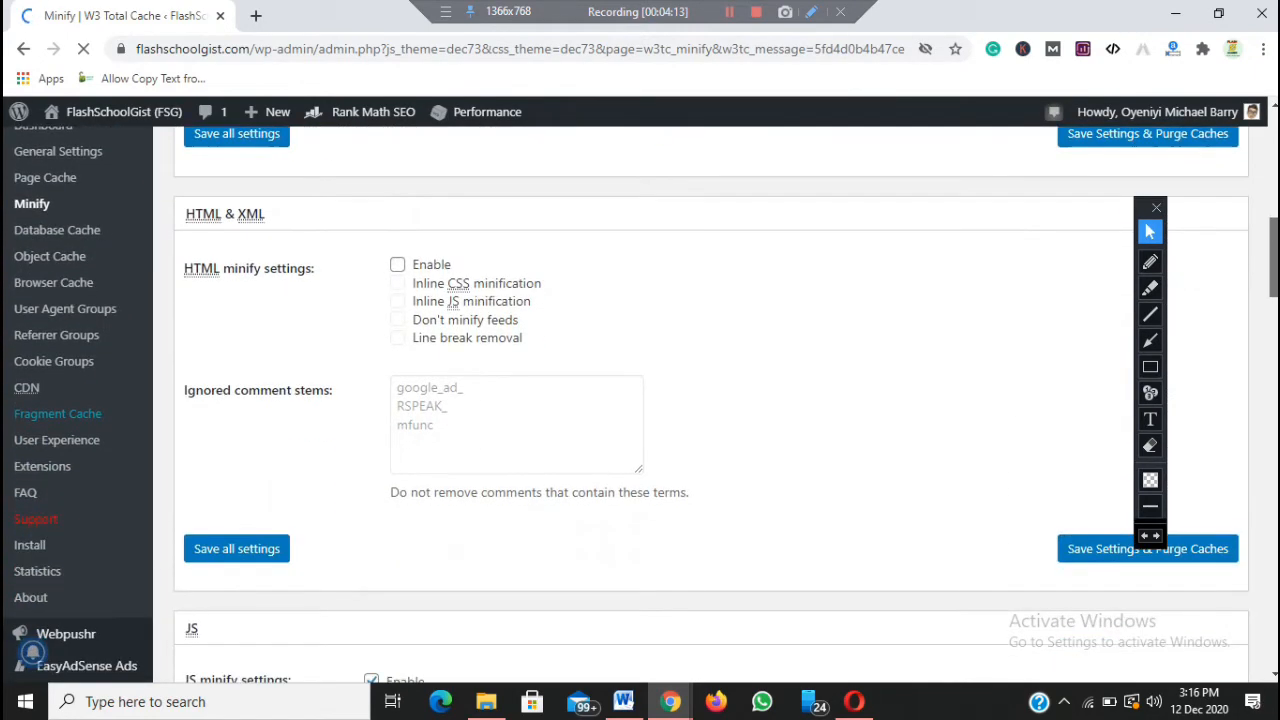
{"action": "scroll", "coordinate": [33, 652], "scroll_direction": "down", "scroll_amount": 4}
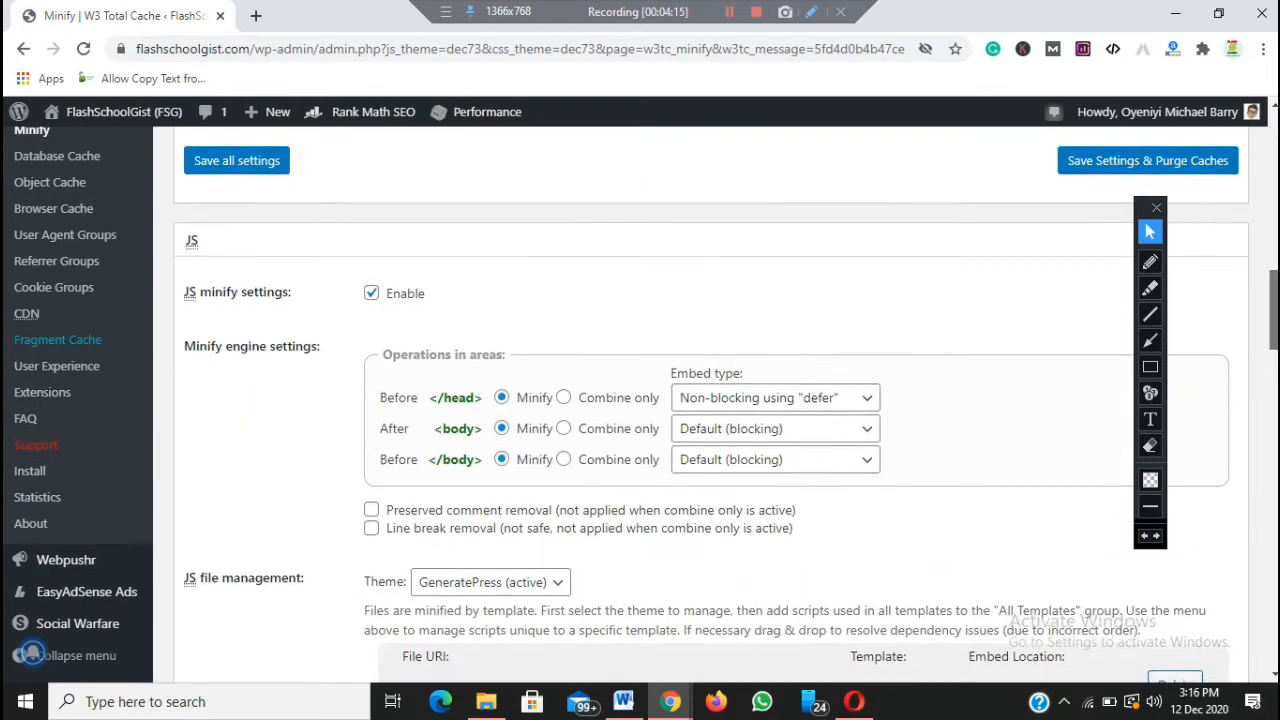
{"action": "scroll", "coordinate": [33, 652], "scroll_direction": "down", "scroll_amount": 7}
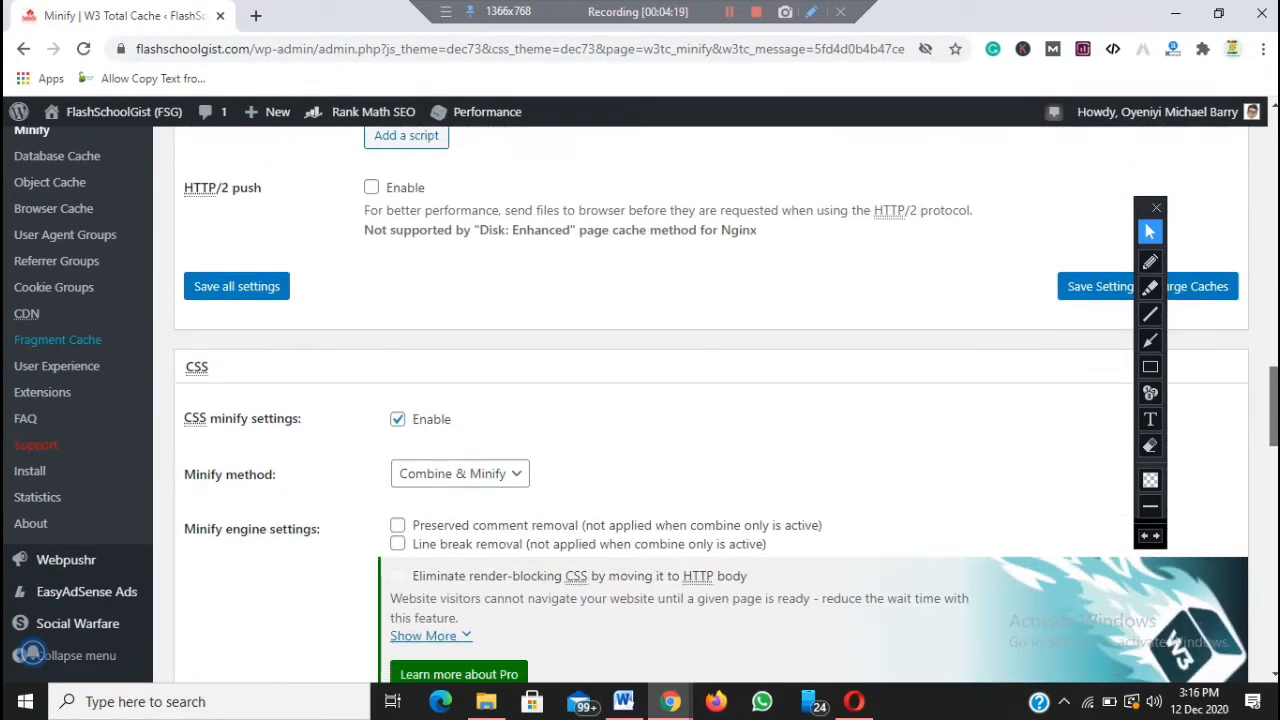
{"action": "scroll", "coordinate": [33, 652], "scroll_direction": "down", "scroll_amount": 2}
{"action": "scroll", "coordinate": [33, 652], "scroll_direction": "down", "scroll_amount": 1}
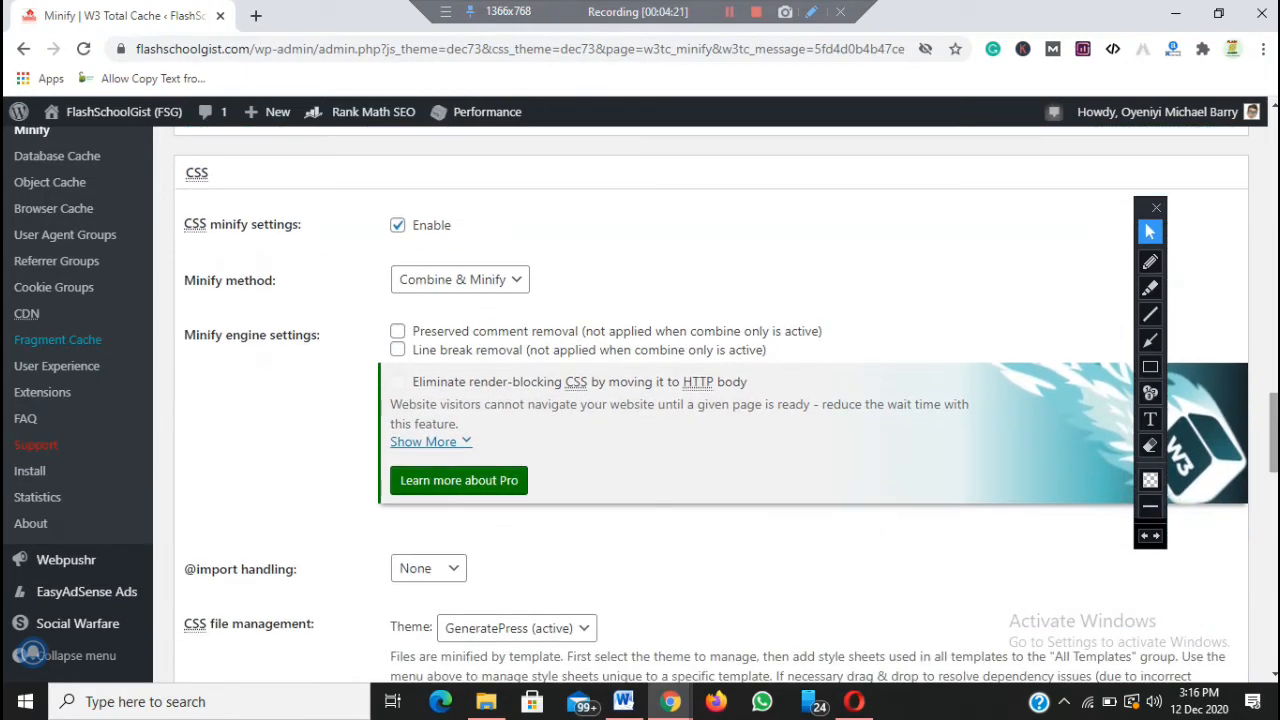
{"action": "left_click", "coordinate": [443, 279]}
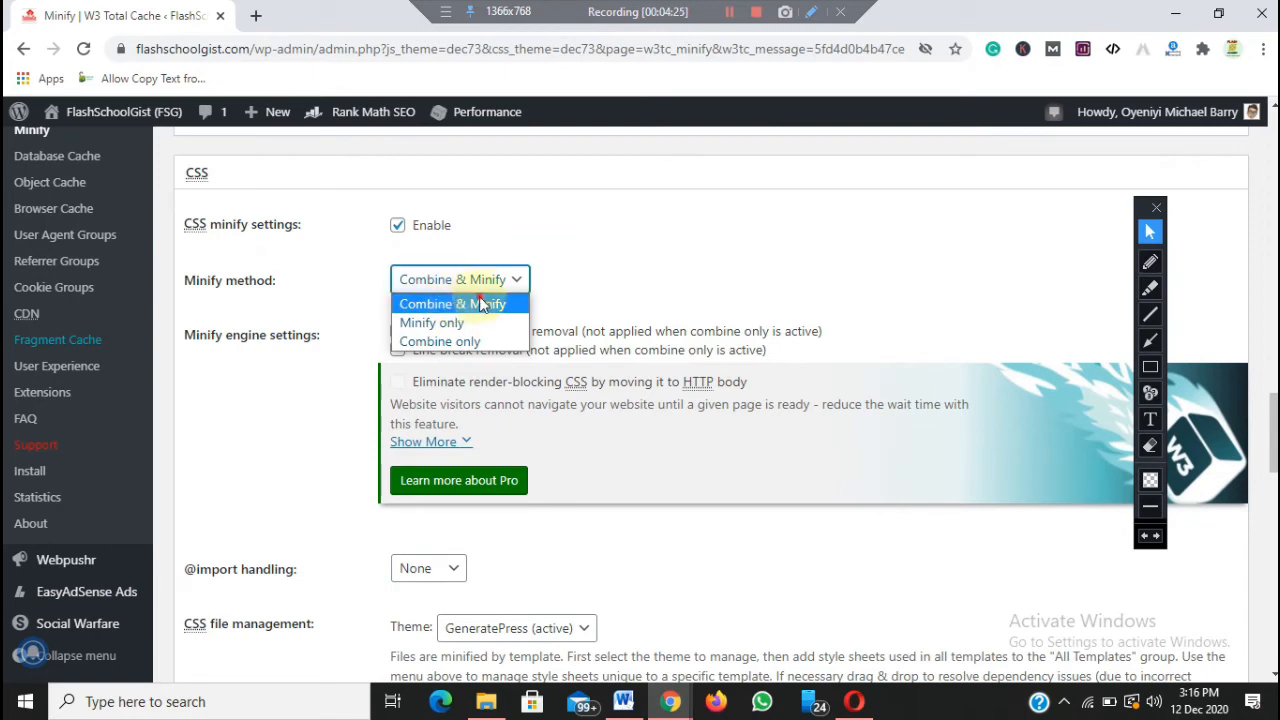
{"action": "left_click", "coordinate": [455, 304]}
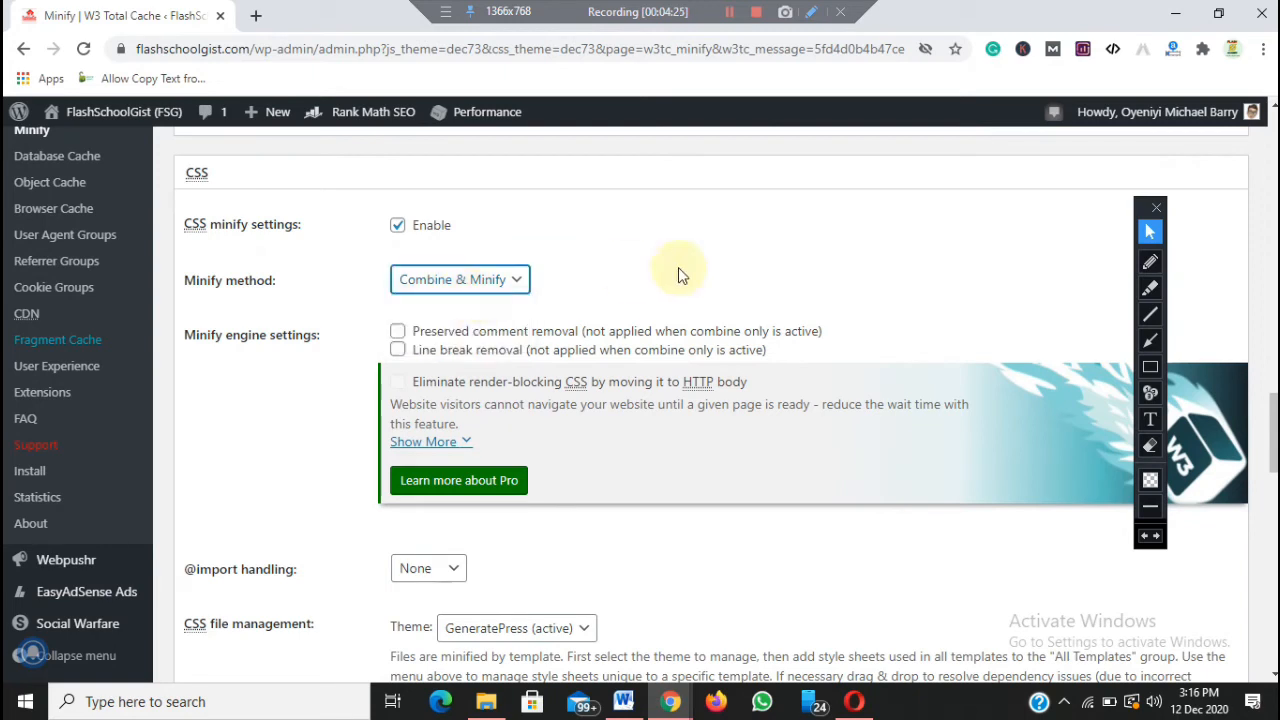
{"action": "left_click", "coordinate": [1150, 367]}
{"action": "mouse_move", "coordinate": [368, 265]}
{"action": "left_mouse_down"}
{"action": "mouse_move", "coordinate": [528, 286]}
{"action": "mouse_move", "coordinate": [570, 310]}
{"action": "left_mouse_up"}
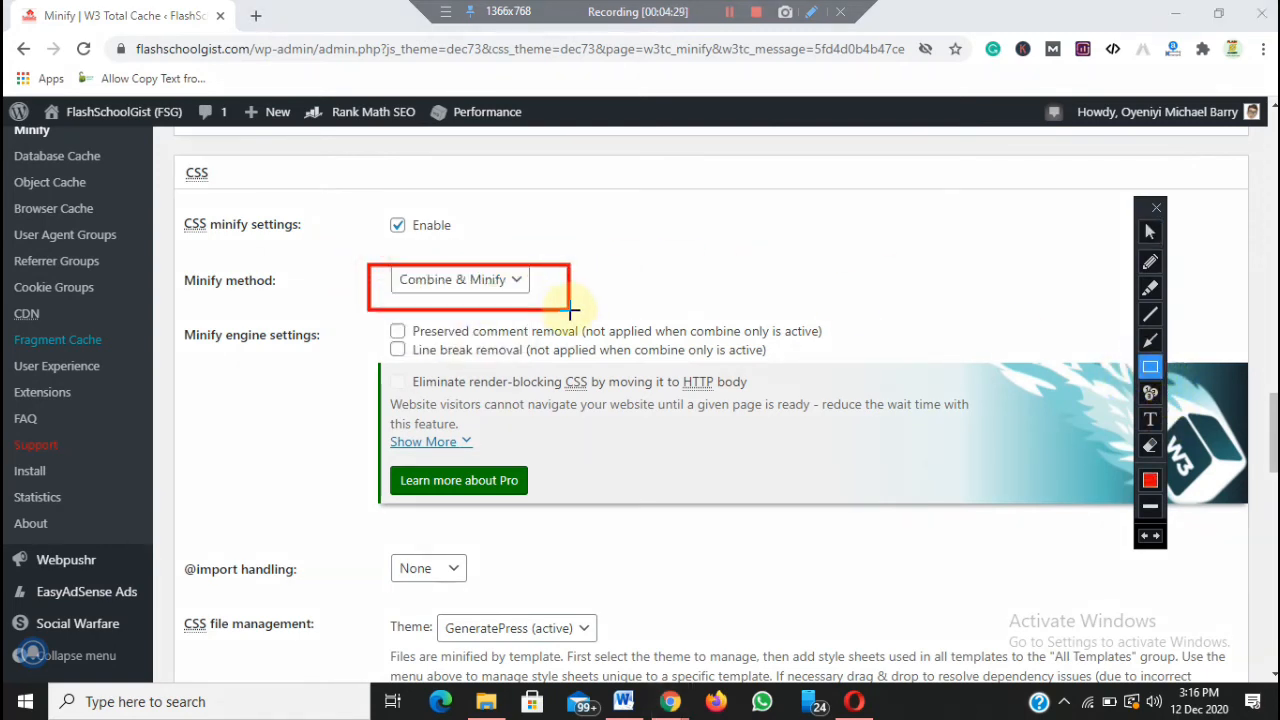
{"action": "left_click", "coordinate": [1147, 539]}
{"action": "left_click", "coordinate": [1150, 228]}
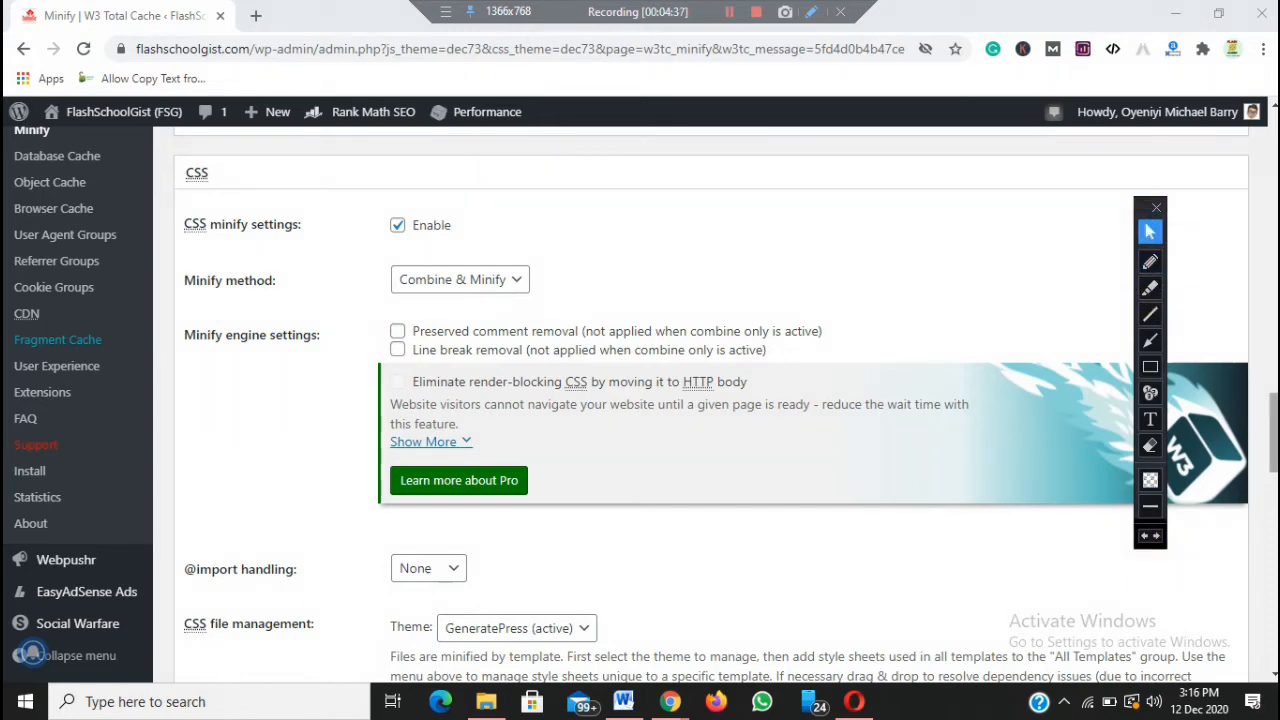
Step: Select GeneratePress (active) as the CSS file management theme and add an empty style sheet row
{"action": "scroll", "coordinate": [912, 417], "scroll_direction": "down", "scroll_amount": 3}
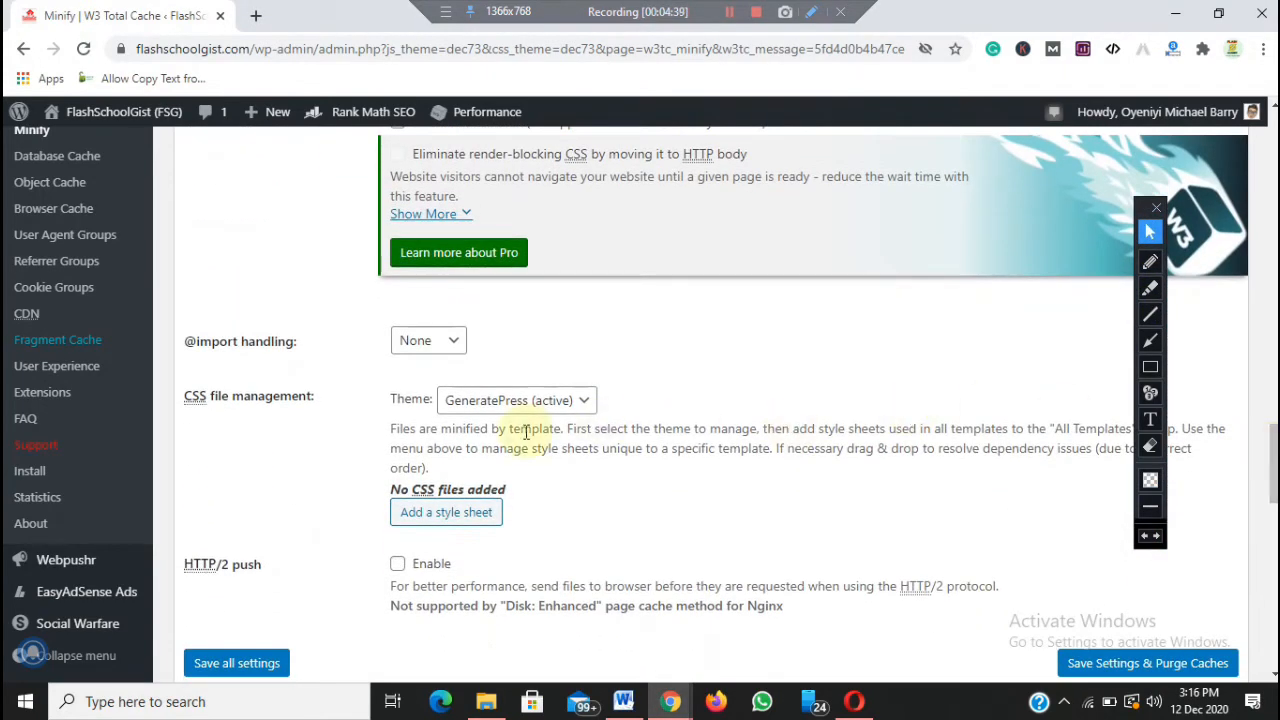
{"action": "left_click", "coordinate": [489, 402]}
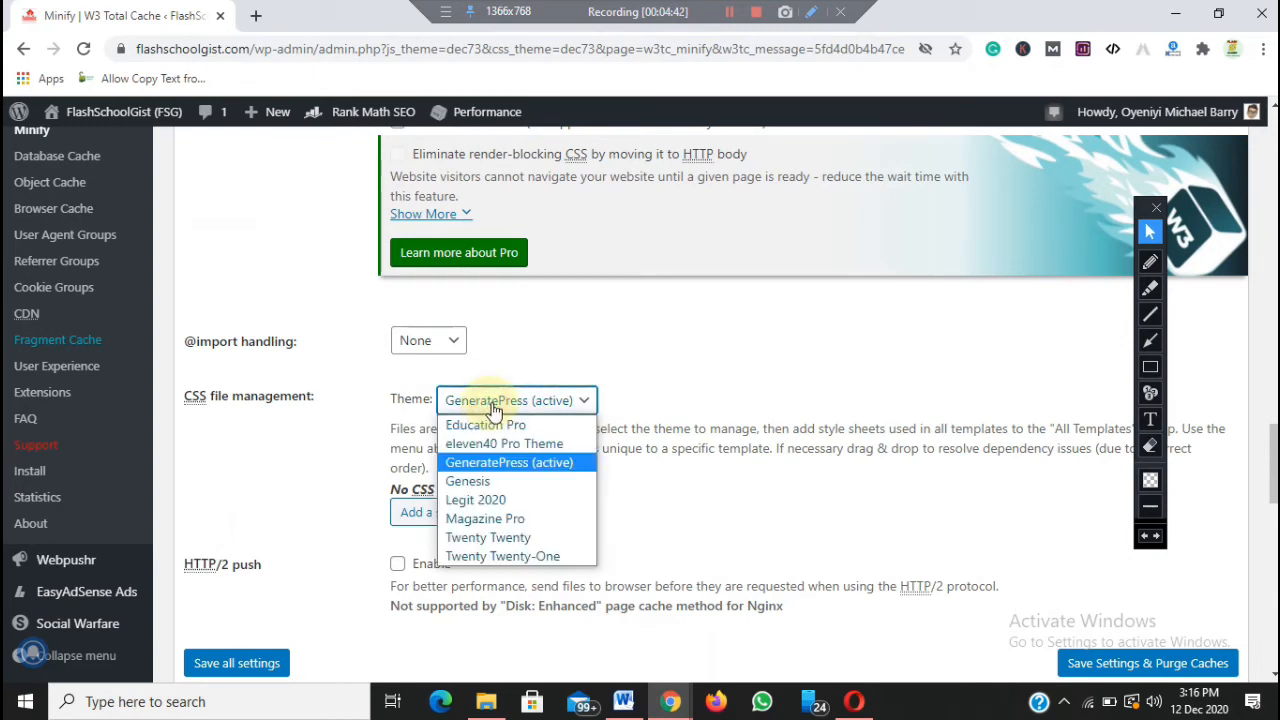
{"action": "left_click", "coordinate": [474, 463]}
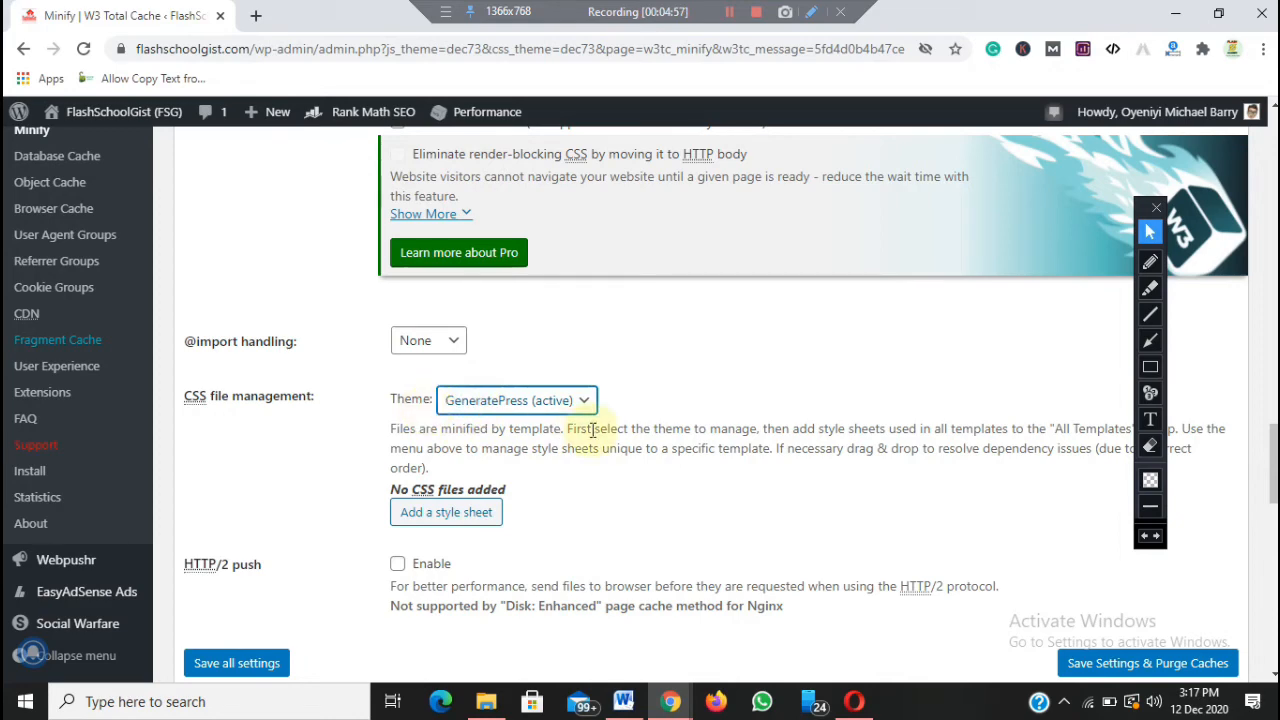
{"action": "scroll", "coordinate": [900, 452], "scroll_direction": "down", "scroll_amount": 1}
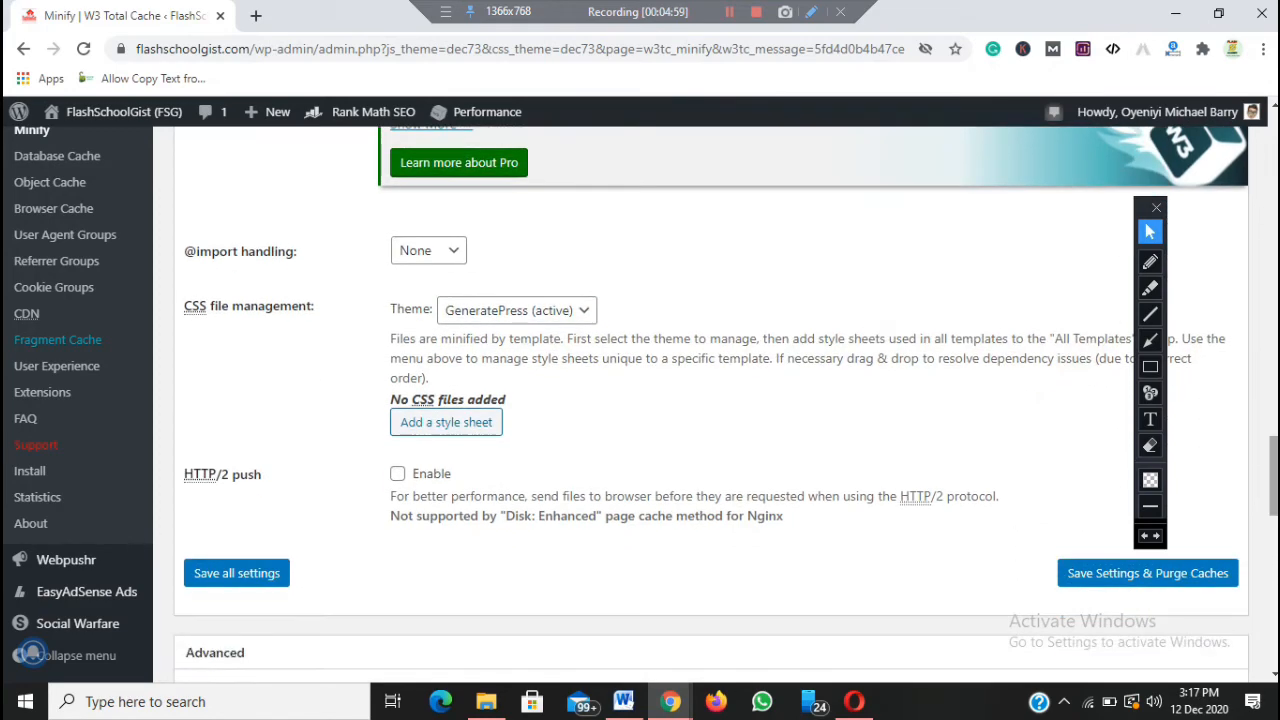
{"action": "left_click", "coordinate": [477, 423]}
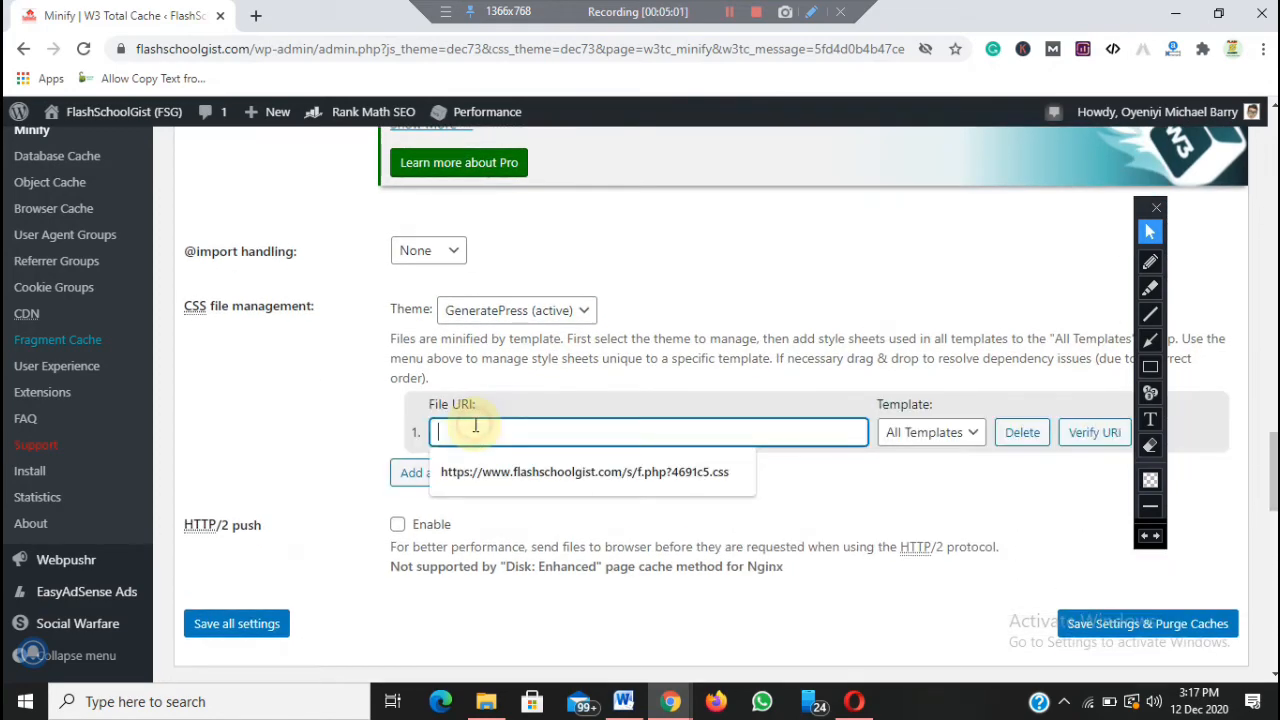
{"action": "left_click", "coordinate": [523, 471]}
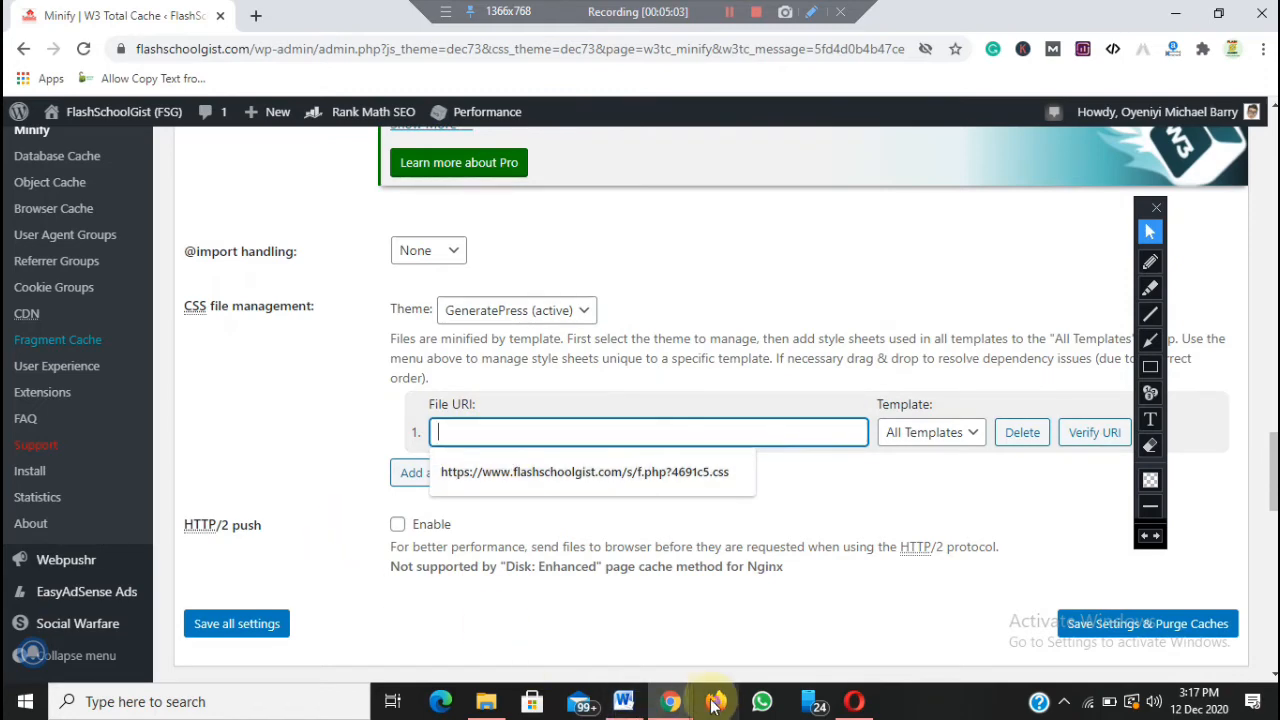
Step: Copy the blocks.style.build.css?ver=5.6 link from the PageSpeed Insights window and paste it as the first style sheet's file URI in the Minify window
{"action": "mouse_move", "coordinate": [678, 706]}
{"action": "left_click", "coordinate": [763, 623]}
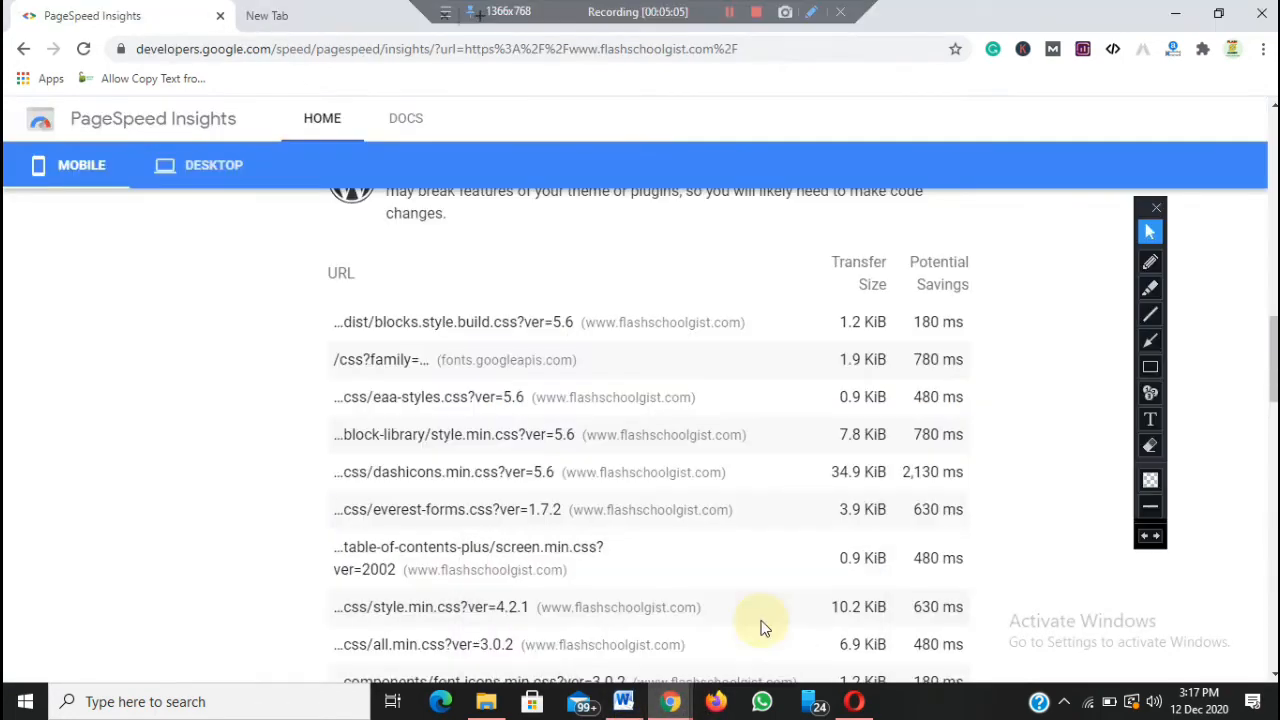
{"action": "right_click", "coordinate": [471, 332]}
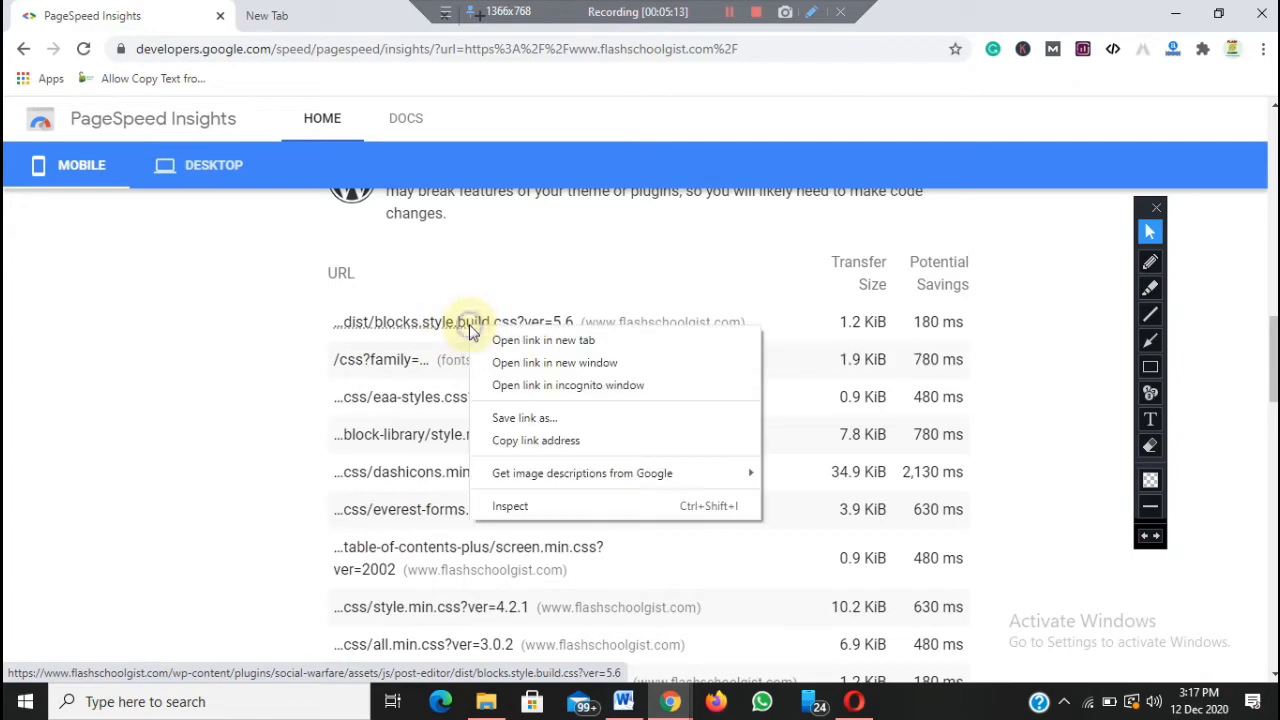
{"action": "left_click", "coordinate": [530, 445]}
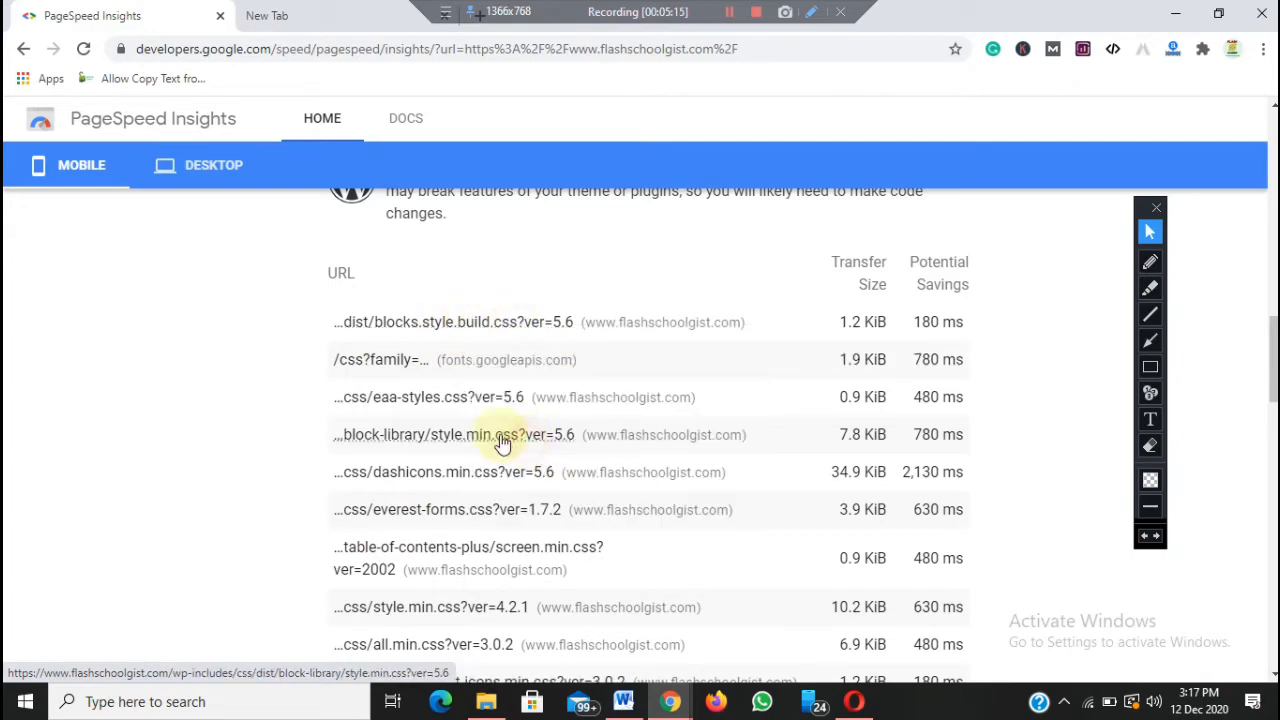
{"action": "mouse_move", "coordinate": [662, 700]}
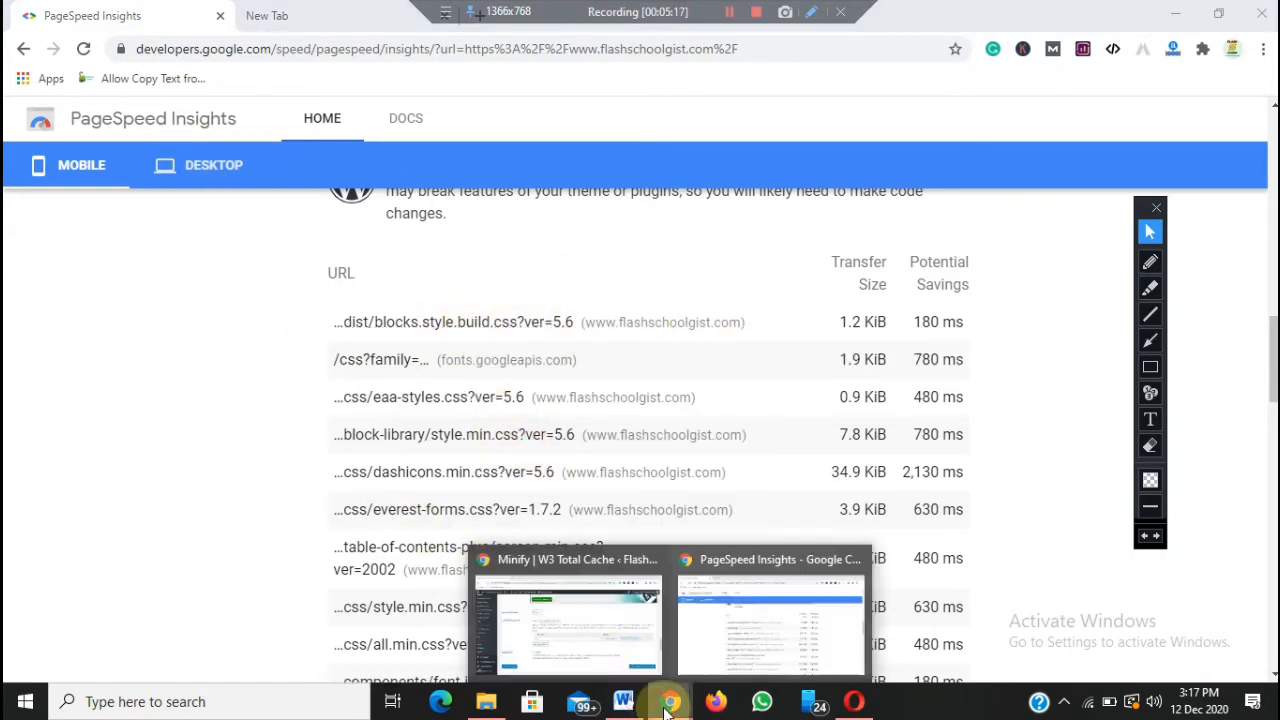
{"action": "left_click", "coordinate": [560, 617]}
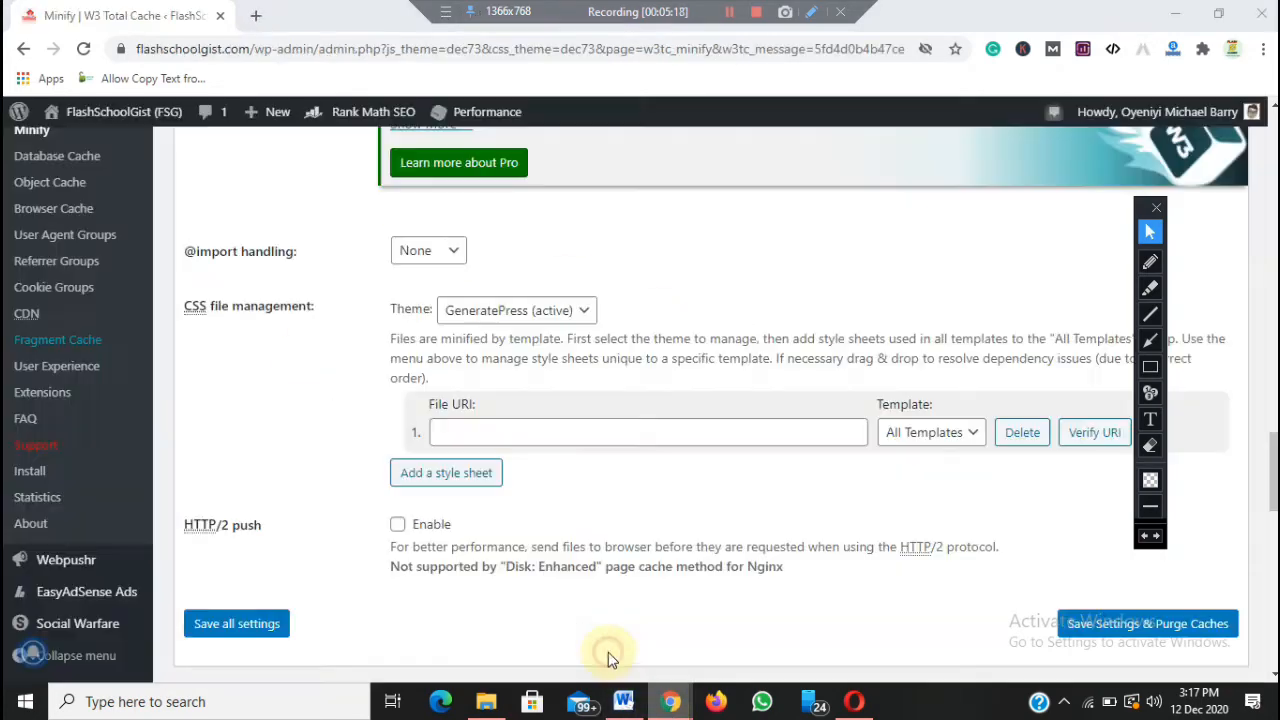
{"action": "right_click", "coordinate": [475, 422]}
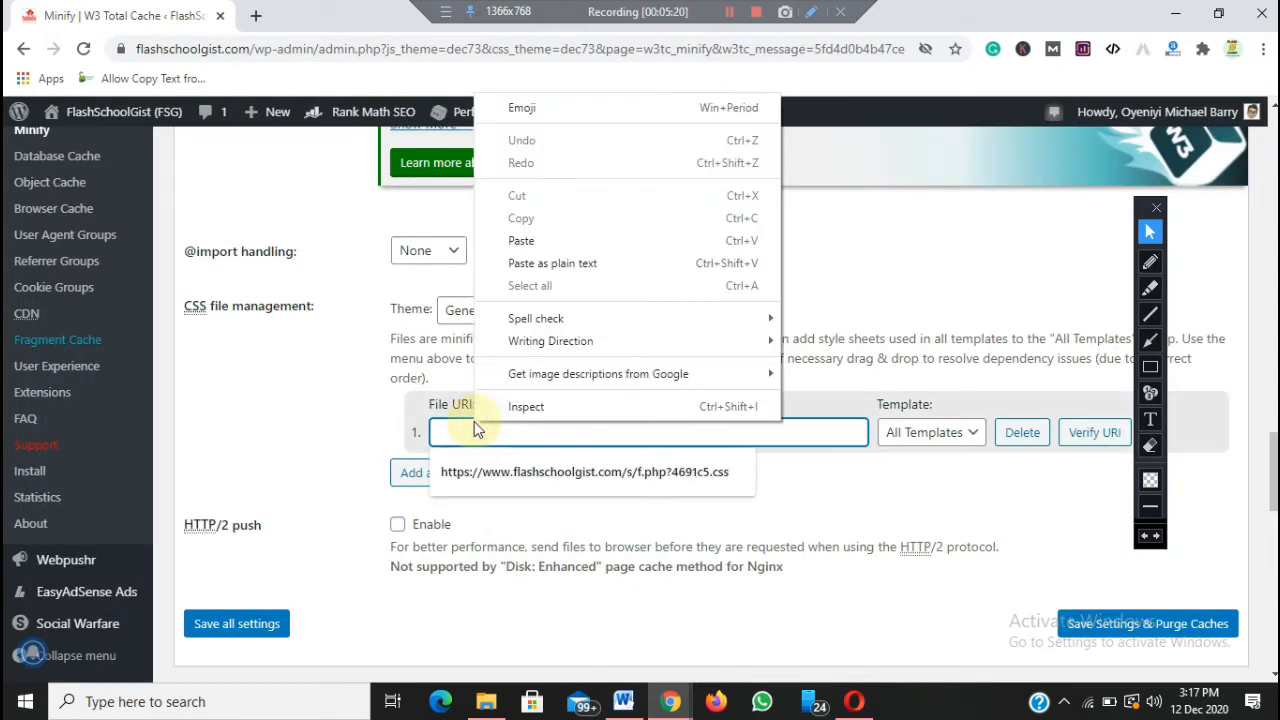
{"action": "left_click", "coordinate": [521, 241]}
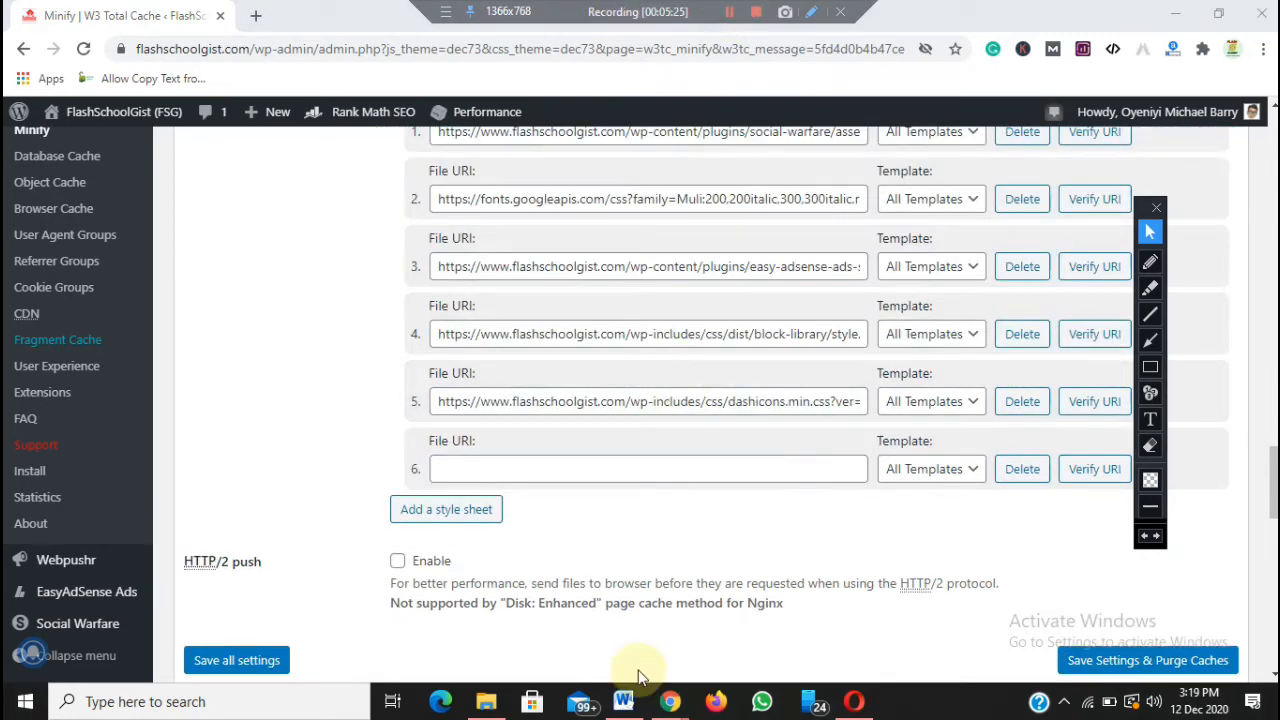
Step: Copy the table-of-contents-plus/screen.min.css?ver=2002 link from the PageSpeed Insights window and paste it as the sixth style sheet's file URI in the Minify window
{"action": "mouse_move", "coordinate": [671, 701]}
{"action": "left_click", "coordinate": [770, 617]}
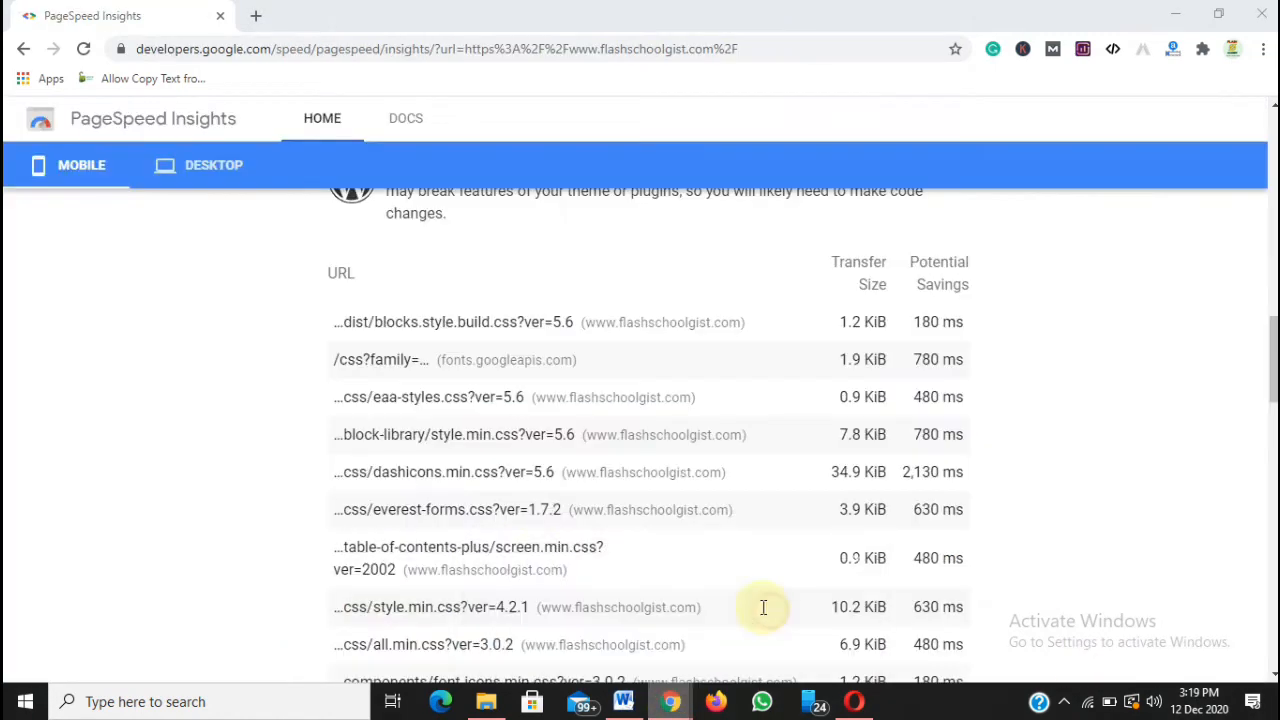
{"action": "right_click", "coordinate": [410, 556]}
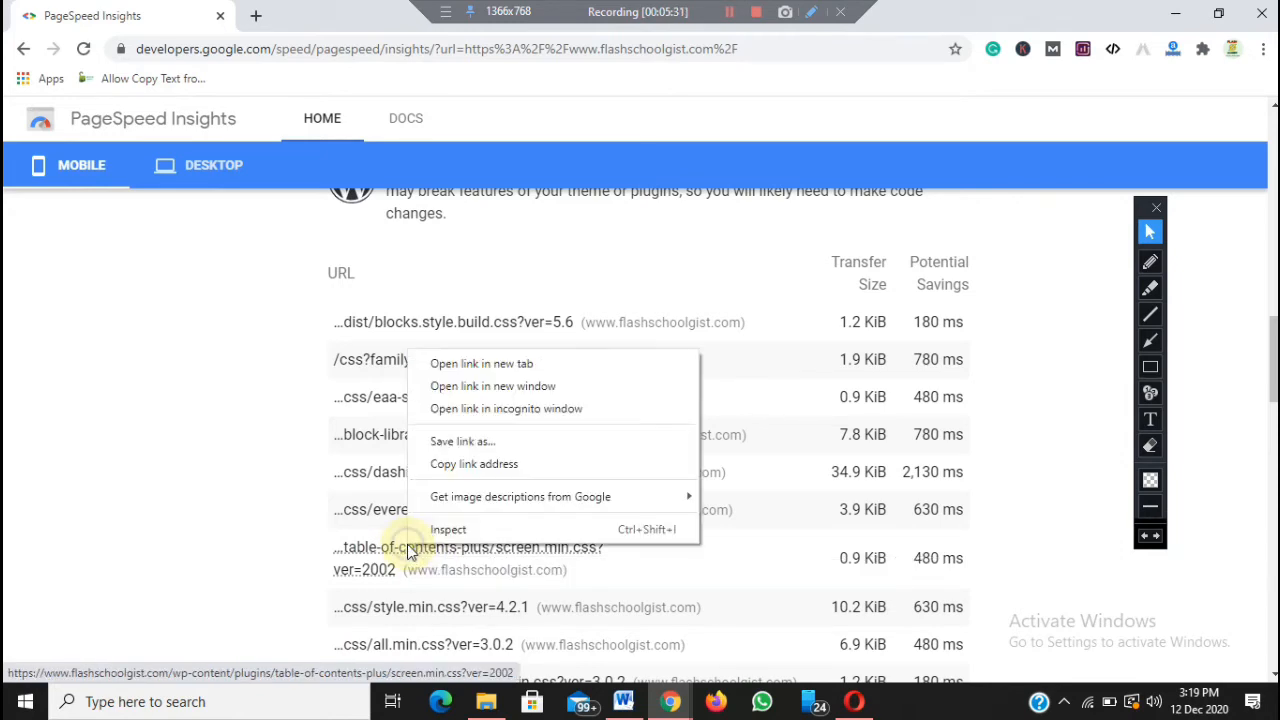
{"action": "left_click", "coordinate": [454, 464]}
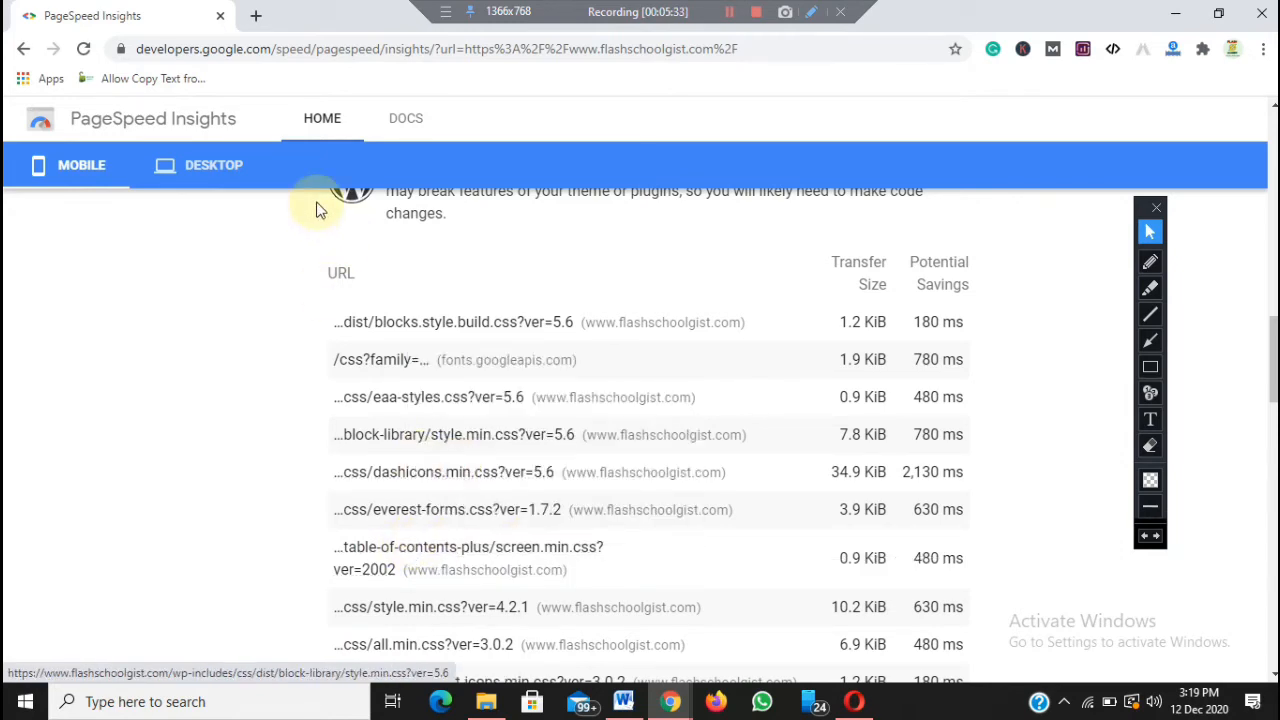
{"action": "mouse_move", "coordinate": [633, 684]}
{"action": "left_click", "coordinate": [595, 630]}
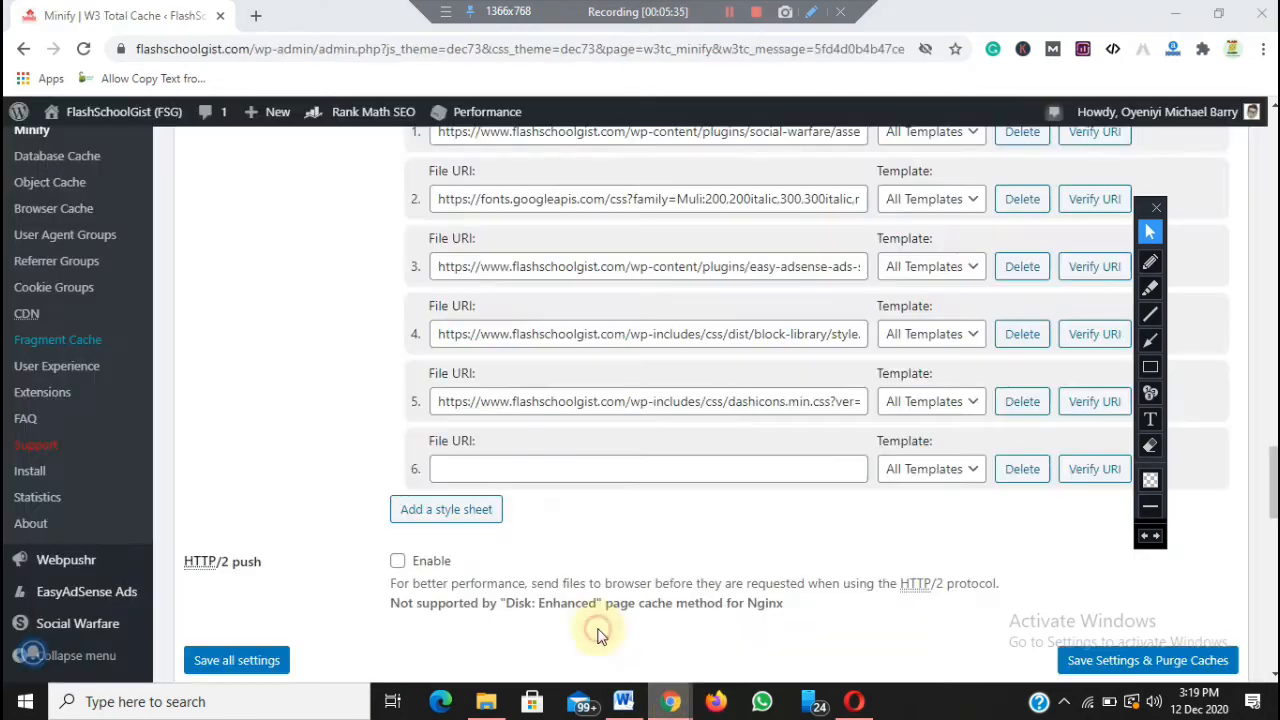
{"action": "key", "text": "ctrl+v"}
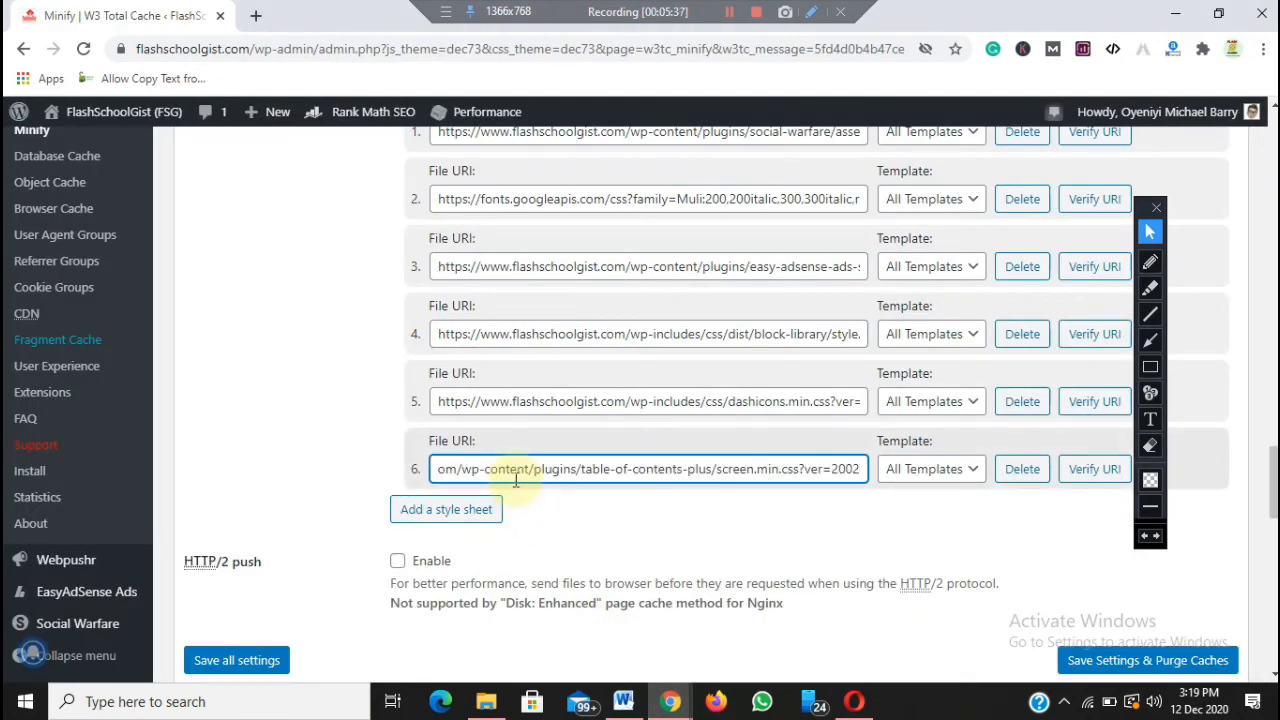
Step: Add a seventh style sheet row and fill its file URI with the style.min.css?ver=4.2.1 link copied from the PageSpeed Insights window
{"action": "left_click", "coordinate": [435, 512]}
{"action": "left_click", "coordinate": [530, 536]}
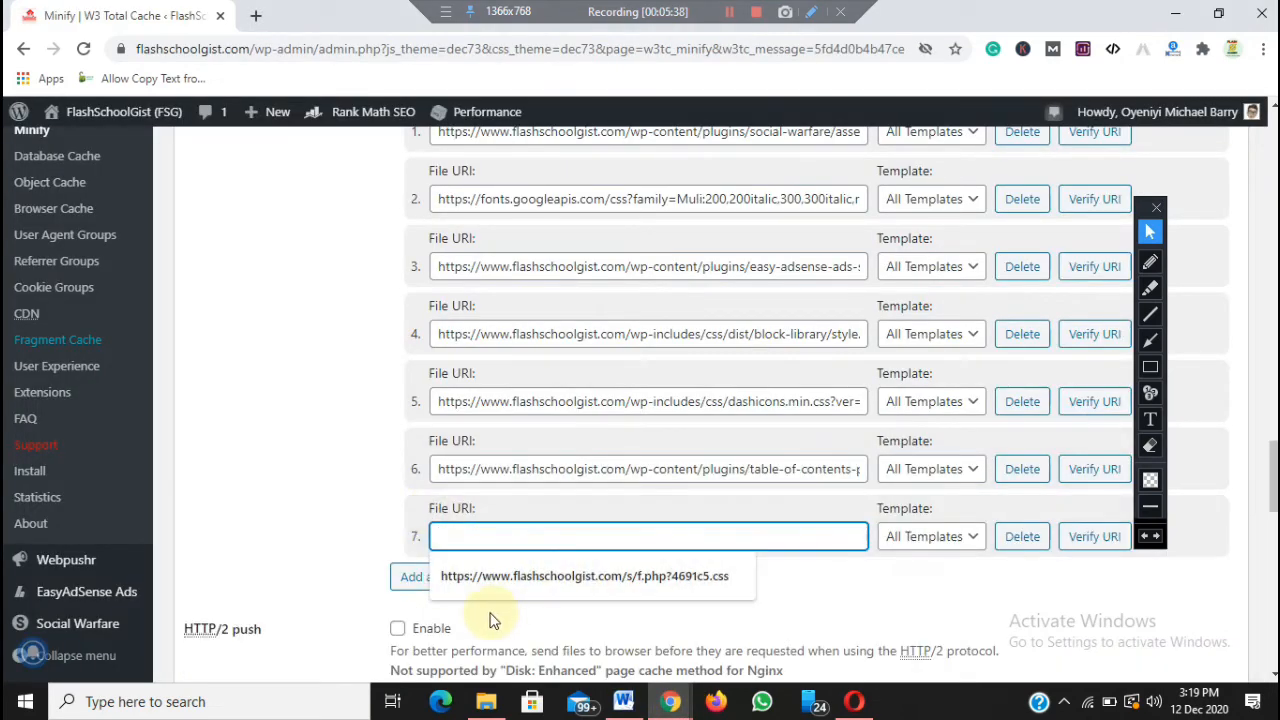
{"action": "left_click", "coordinate": [672, 704]}
{"action": "left_click", "coordinate": [737, 640]}
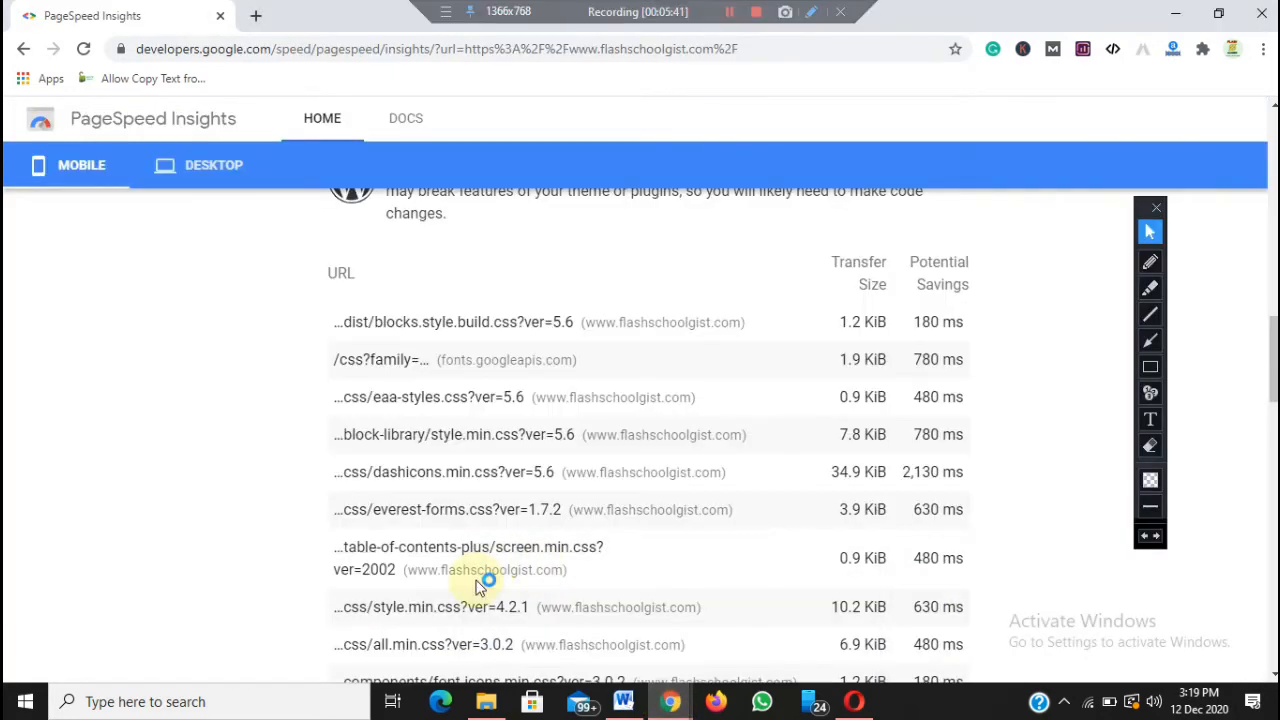
{"action": "right_click", "coordinate": [419, 610]}
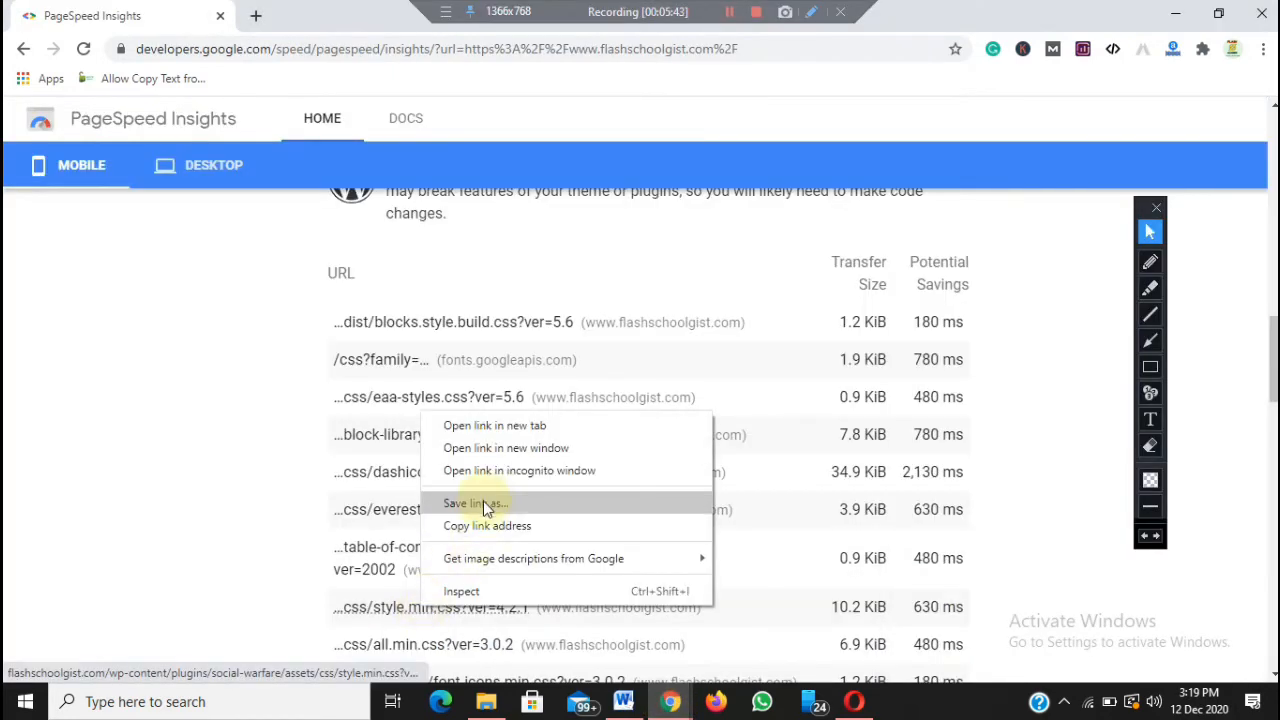
{"action": "left_click", "coordinate": [479, 530]}
{"action": "left_click", "coordinate": [672, 704]}
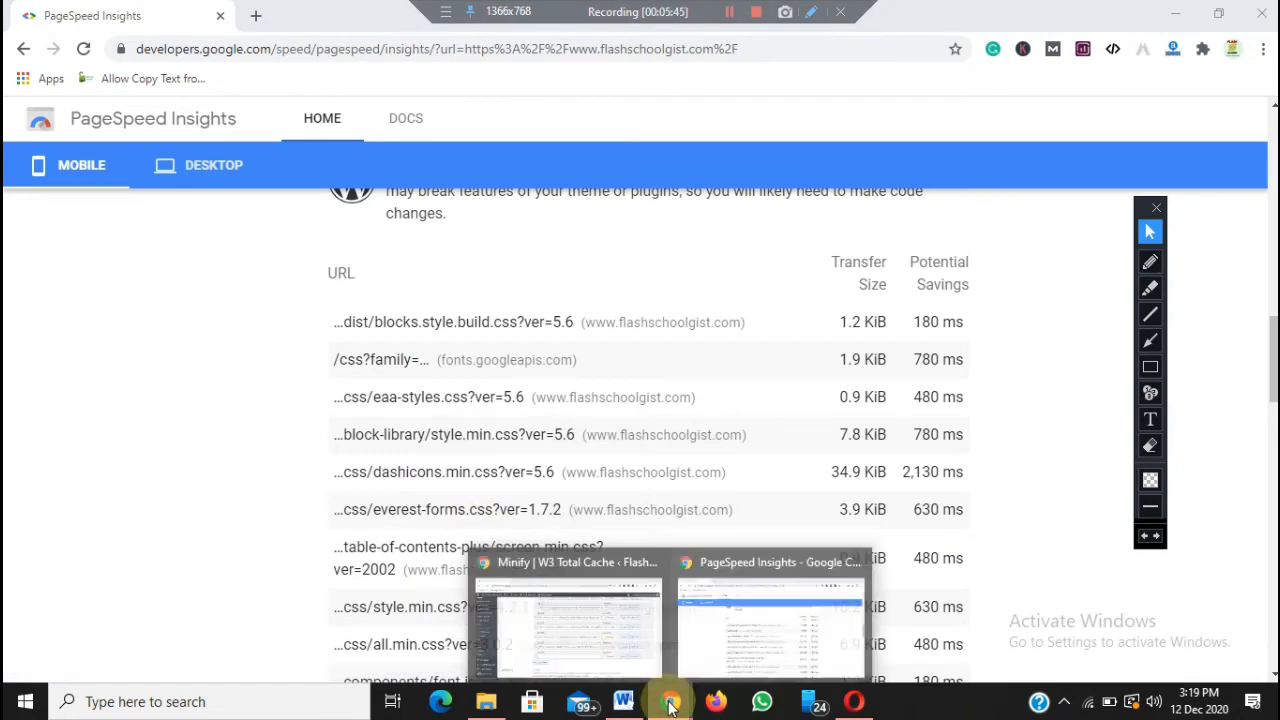
{"action": "left_click", "coordinate": [577, 647]}
{"action": "left_click", "coordinate": [497, 540]}
{"action": "key", "text": "ctrl+v"}
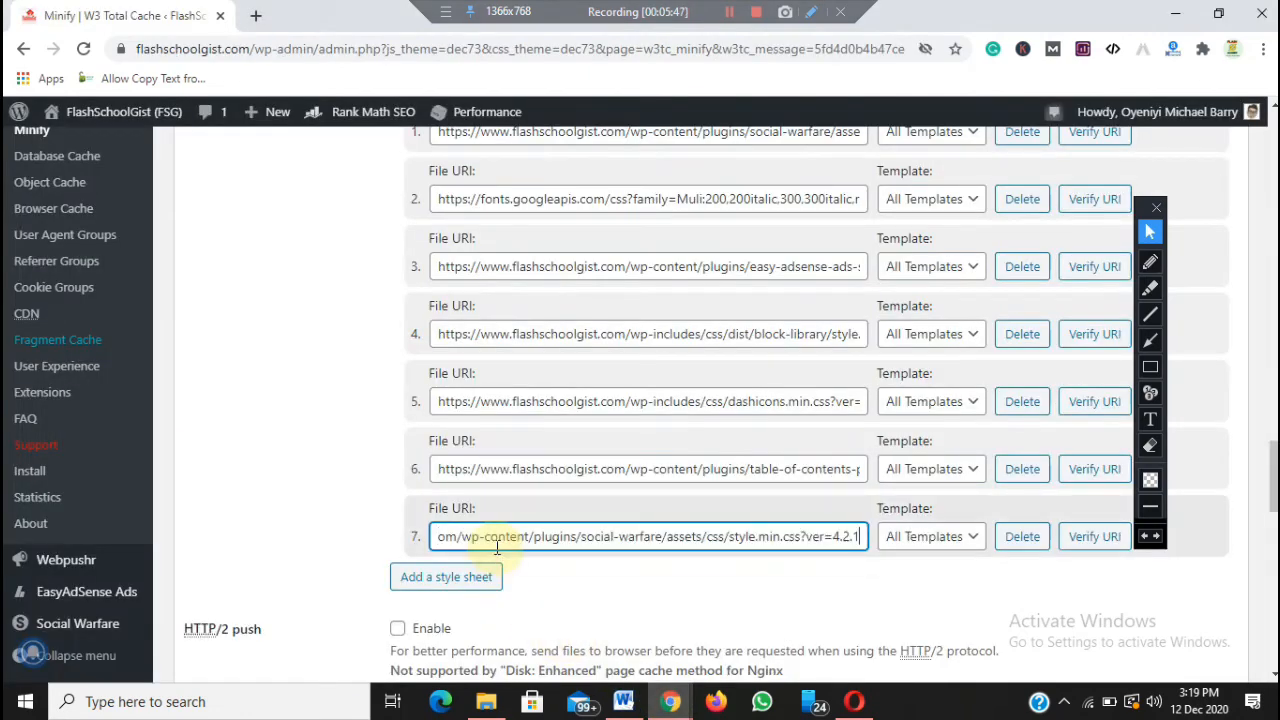
Step: Add an eighth style sheet row and paste the all.min.css?ver=3.0.2 link from the PageSpeed Insights window as its file URI
{"action": "left_click", "coordinate": [451, 576]}
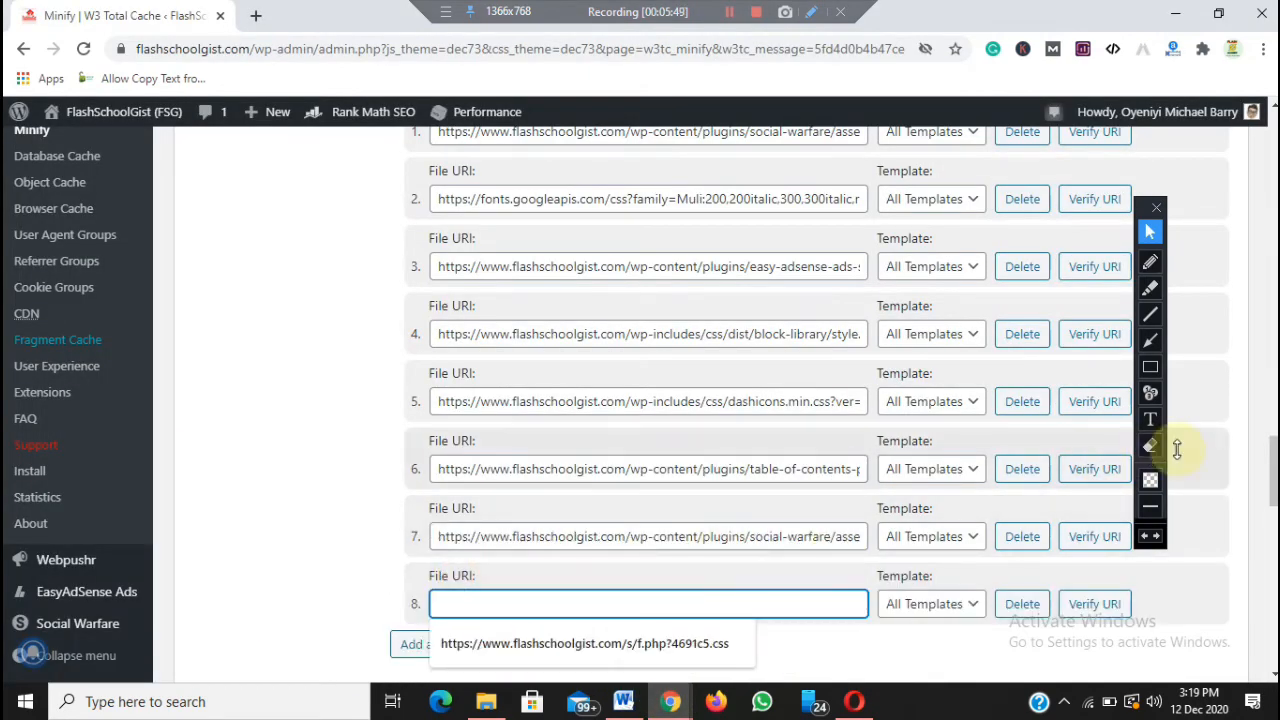
{"action": "scroll", "coordinate": [1273, 487], "scroll_direction": "down", "scroll_amount": 3}
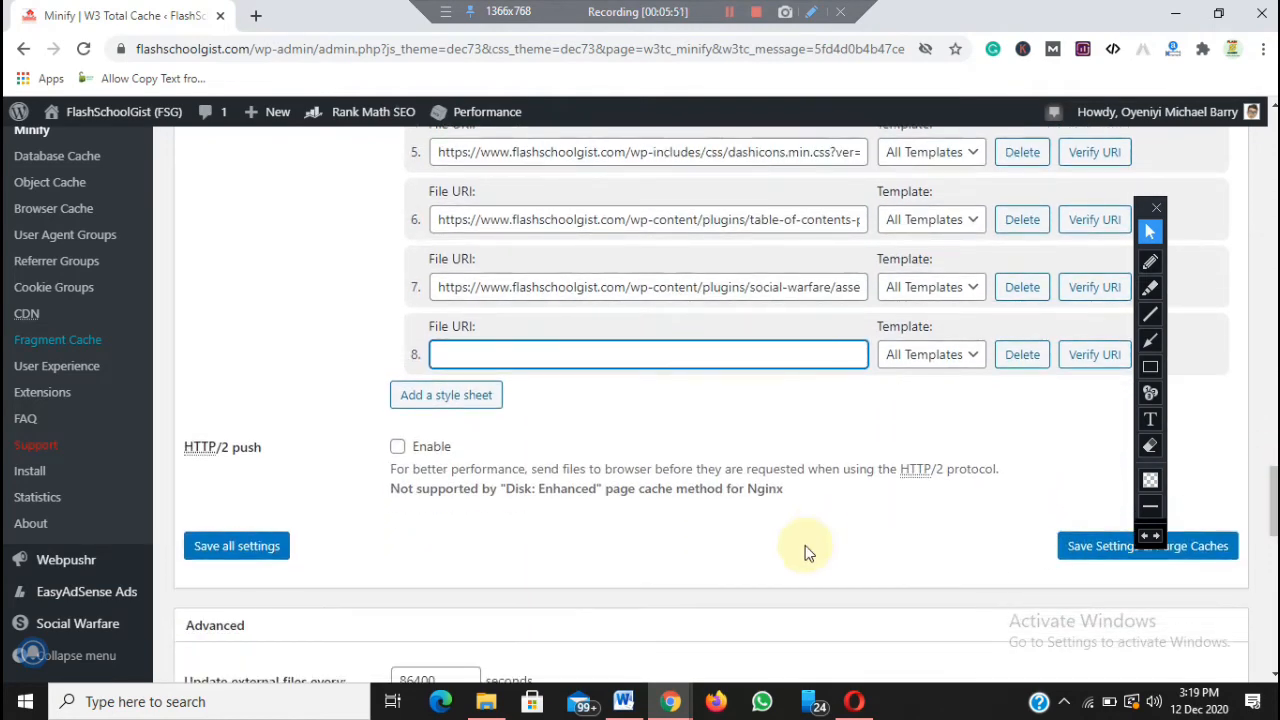
{"action": "left_click", "coordinate": [677, 703]}
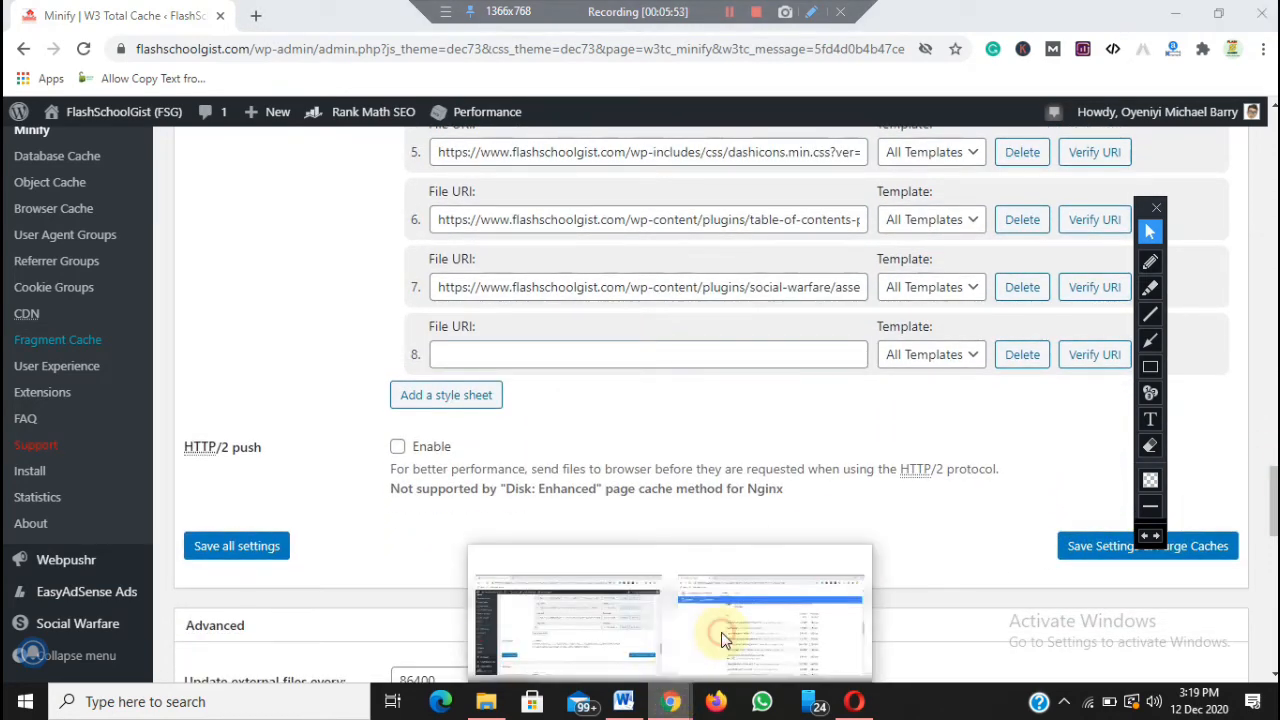
{"action": "left_click", "coordinate": [714, 632]}
{"action": "right_click", "coordinate": [404, 646]}
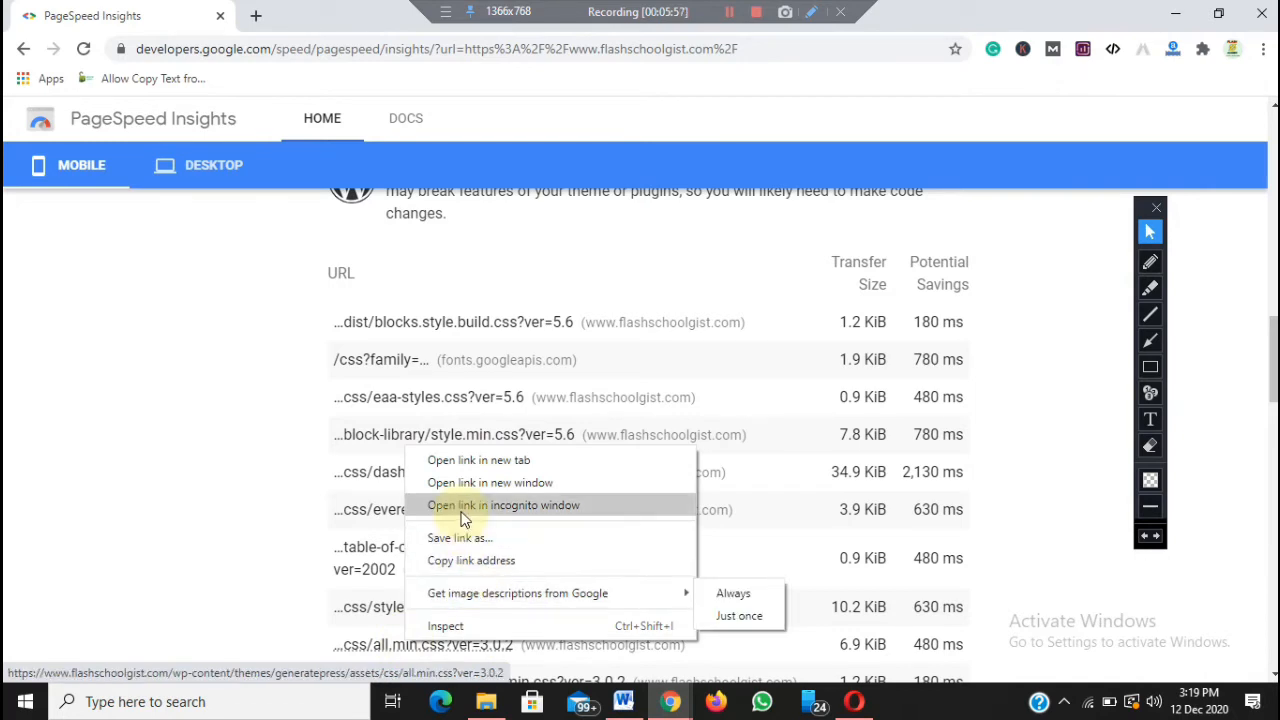
{"action": "left_click", "coordinate": [459, 561]}
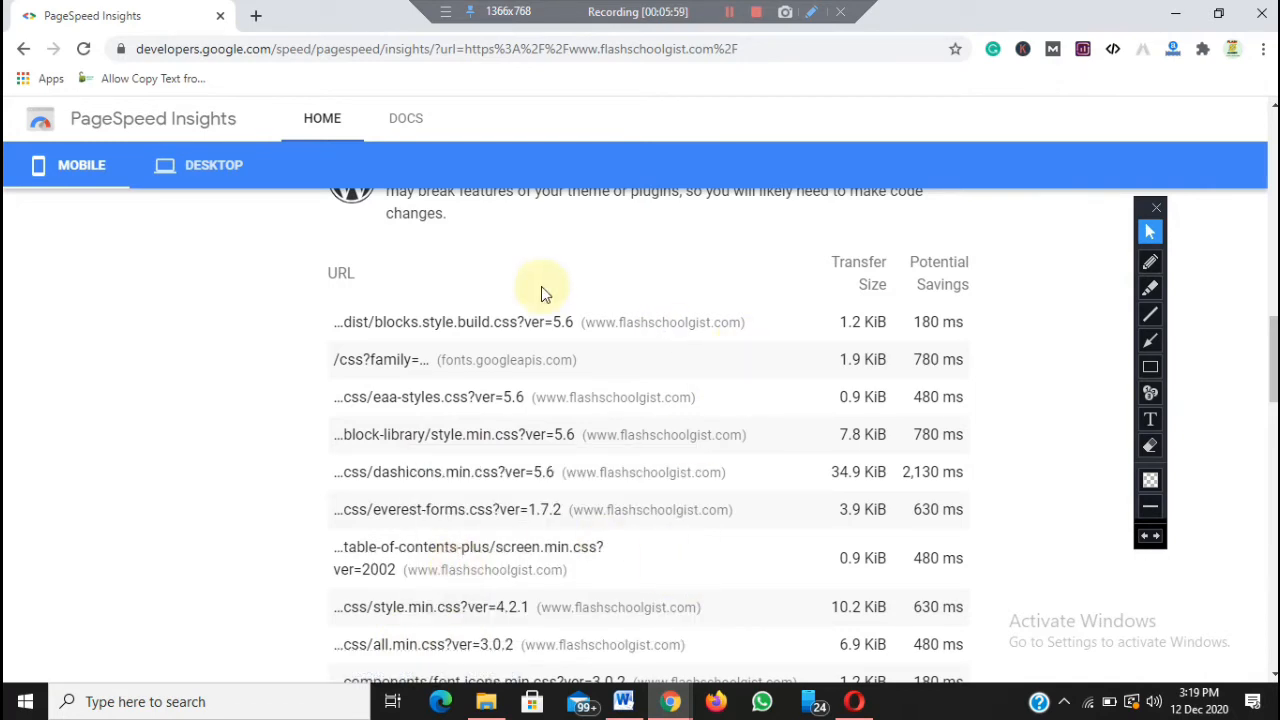
{"action": "mouse_move", "coordinate": [660, 708]}
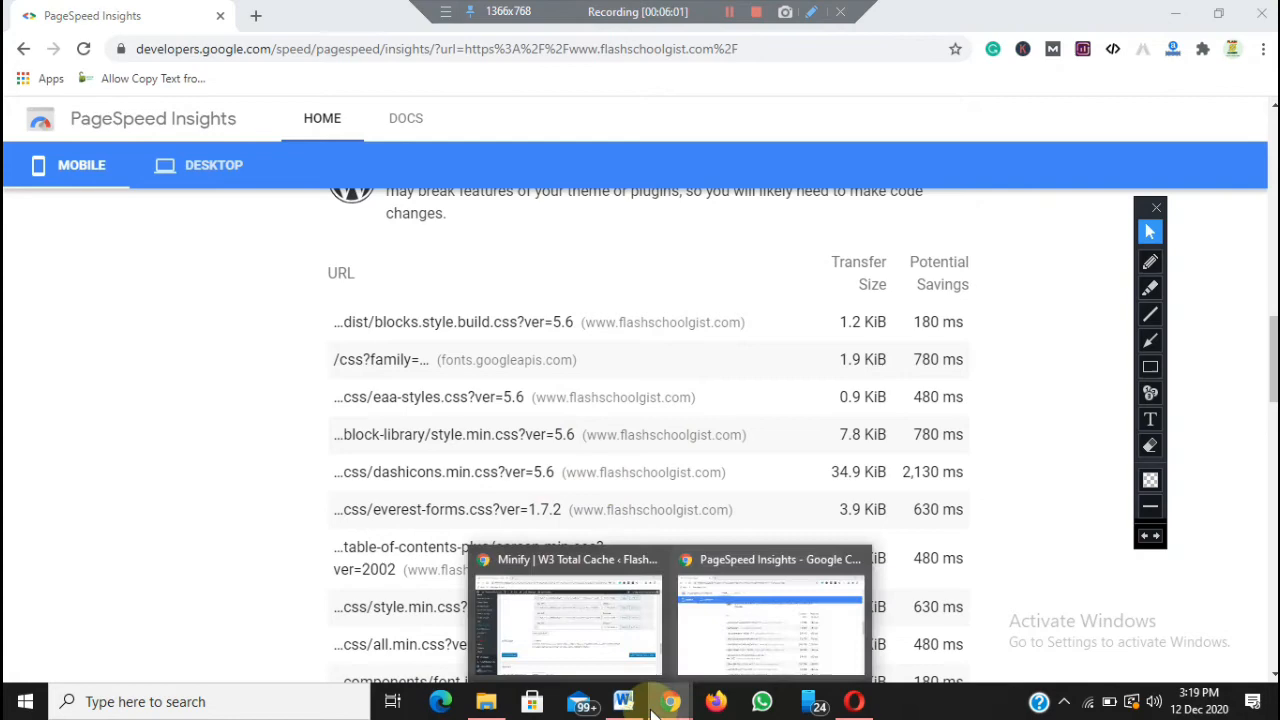
{"action": "left_click", "coordinate": [603, 635]}
{"action": "left_click", "coordinate": [480, 360]}
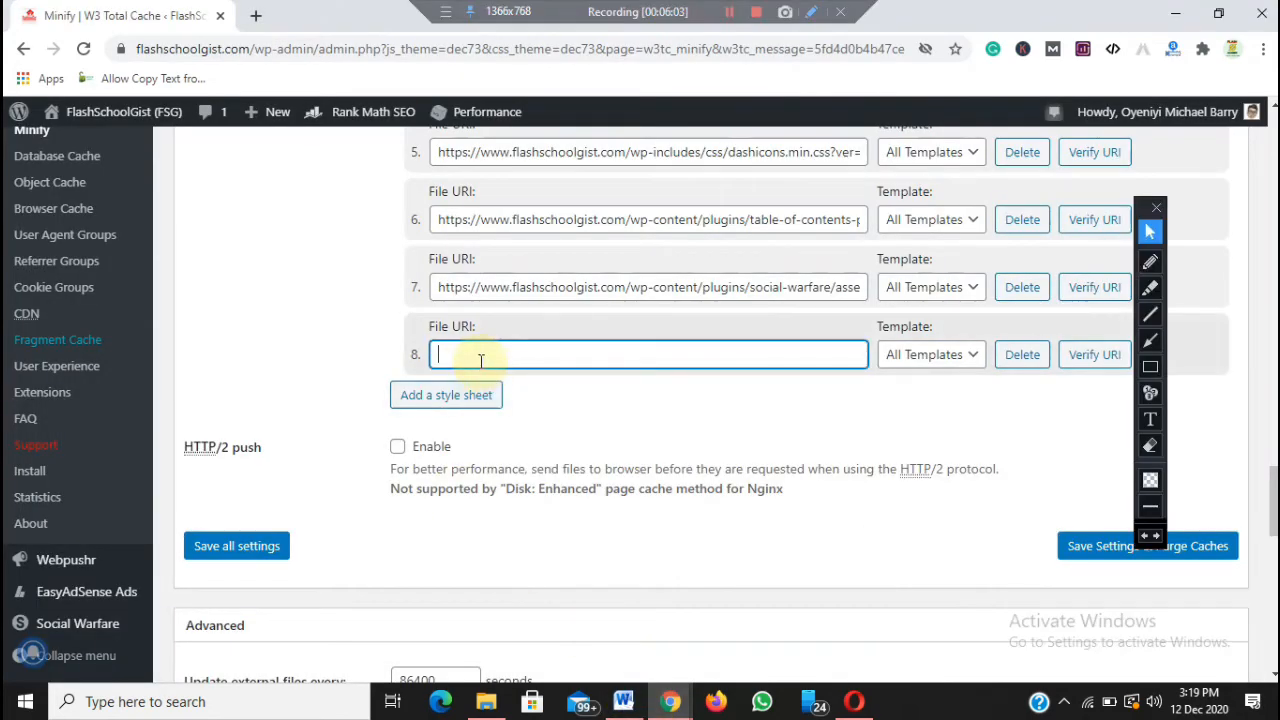
{"action": "key", "text": "ctrl+v"}
Step: Add a ninth style sheet row and set its file URI to the components/font-icons.min.css?ver=3.0.2 link copied from the PageSpeed Insights window
{"action": "left_click", "coordinate": [453, 397]}
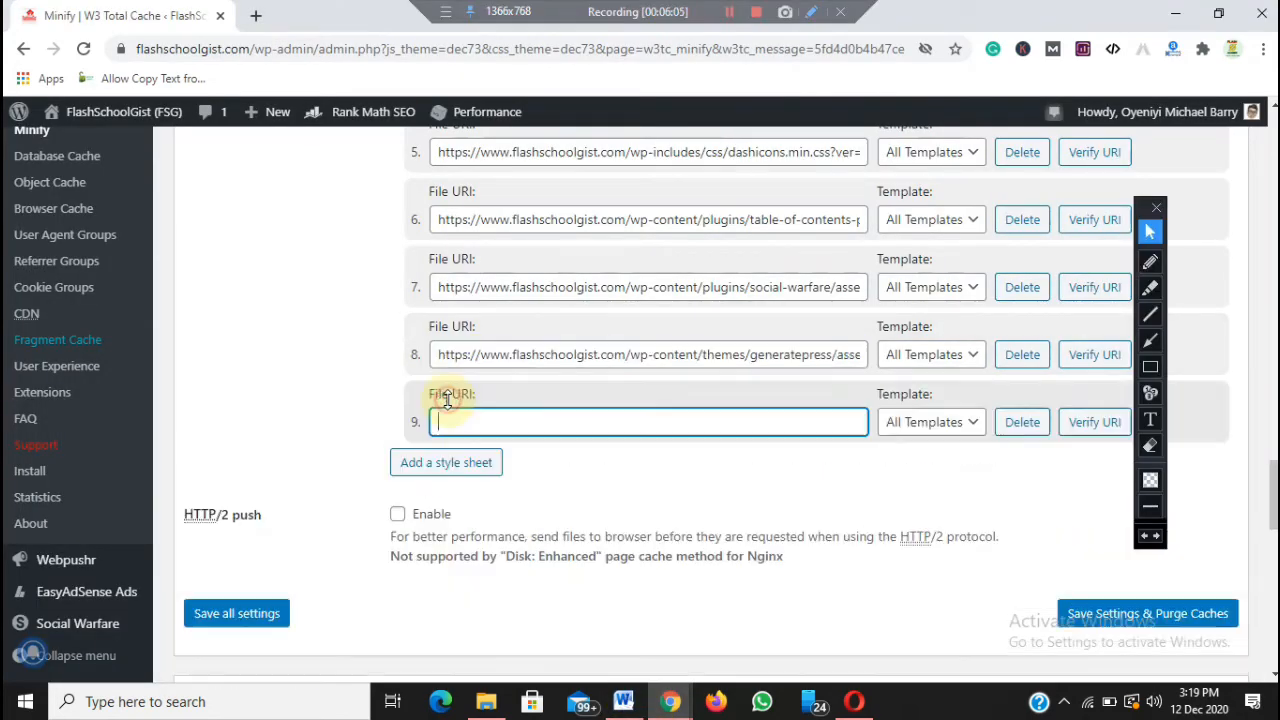
{"action": "left_click", "coordinate": [668, 699]}
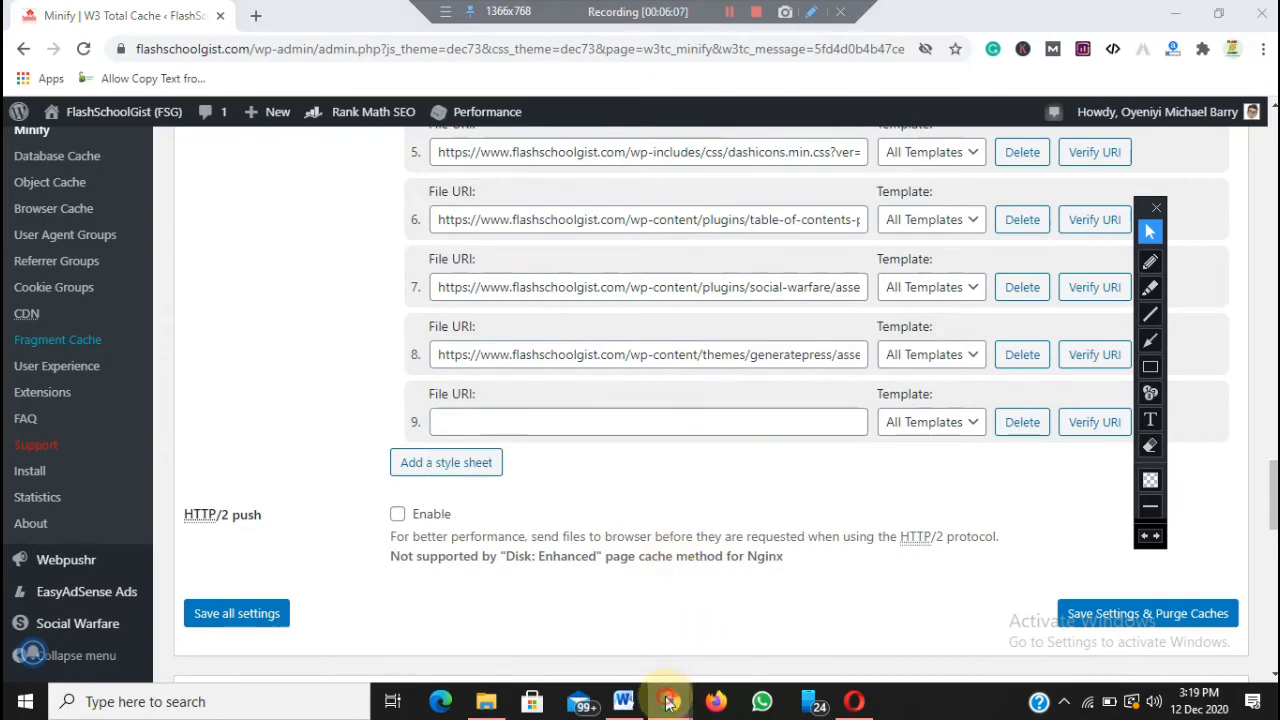
{"action": "left_click", "coordinate": [757, 603]}
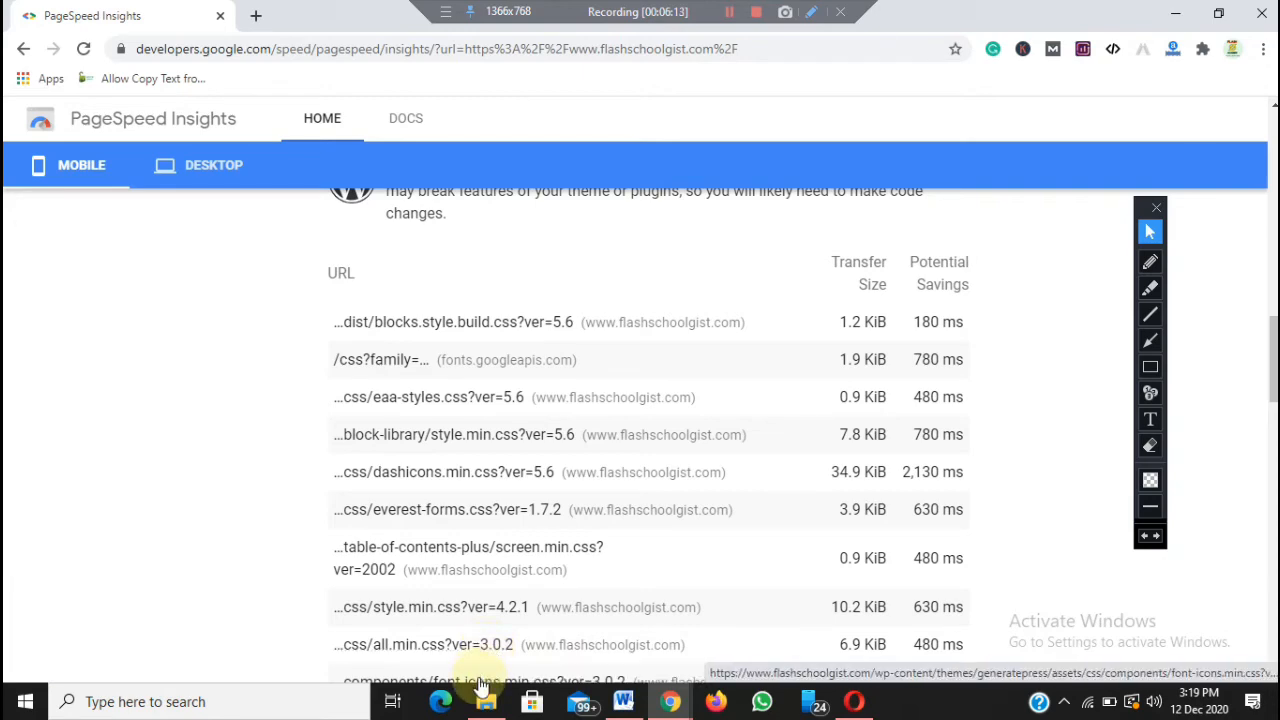
{"action": "scroll", "coordinate": [920, 390], "scroll_direction": "down", "scroll_amount": 3}
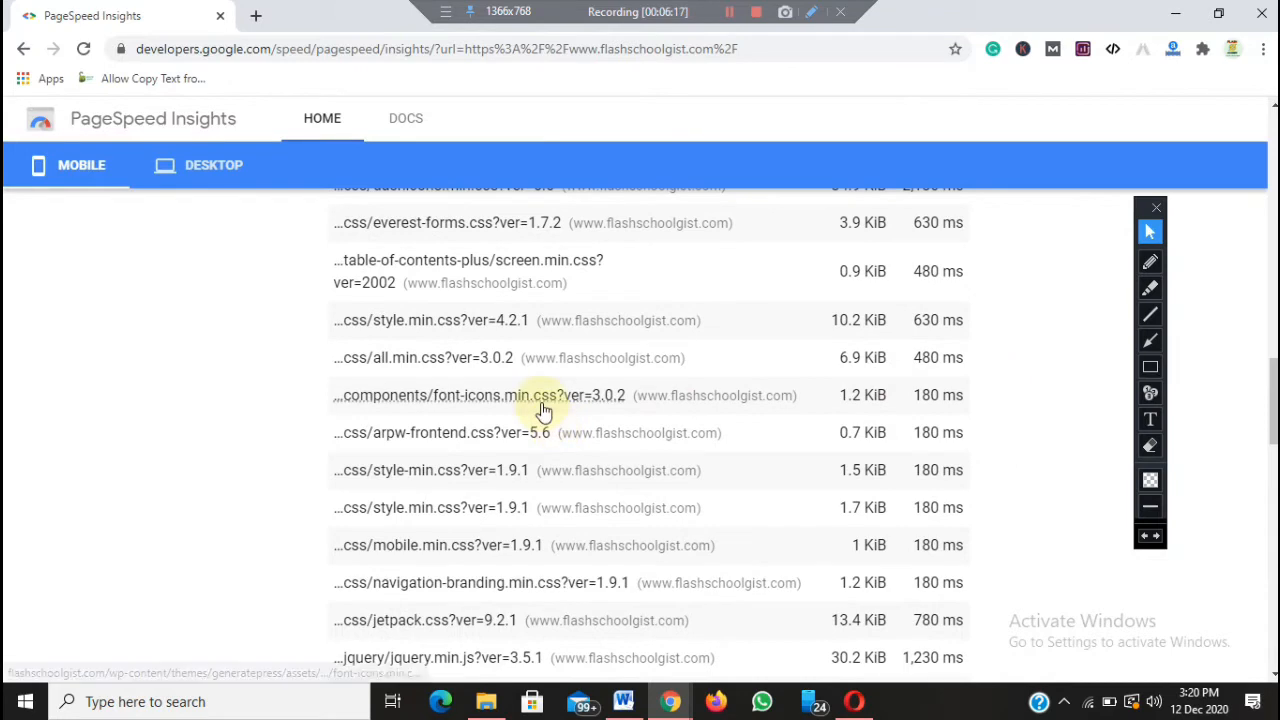
{"action": "right_click", "coordinate": [541, 405]}
{"action": "left_click", "coordinate": [589, 528]}
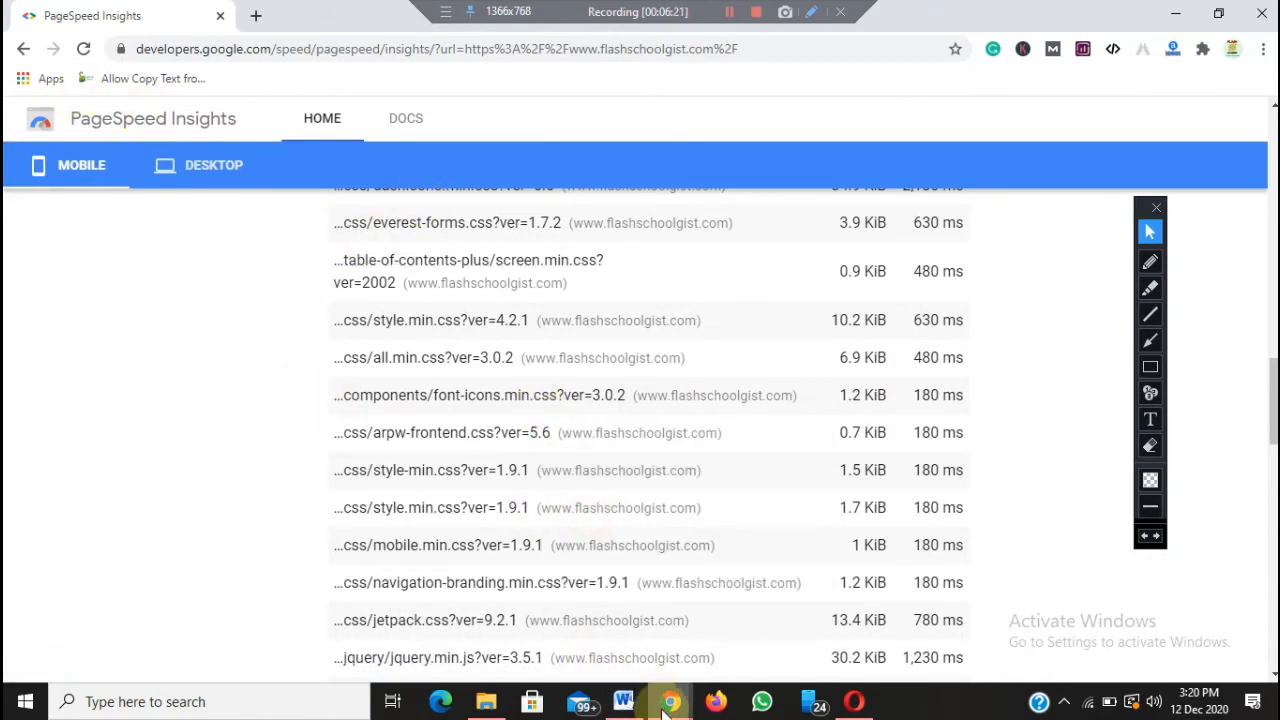
{"action": "mouse_move", "coordinate": [670, 701]}
{"action": "left_click", "coordinate": [595, 650]}
{"action": "key", "text": "ctrl+v"}
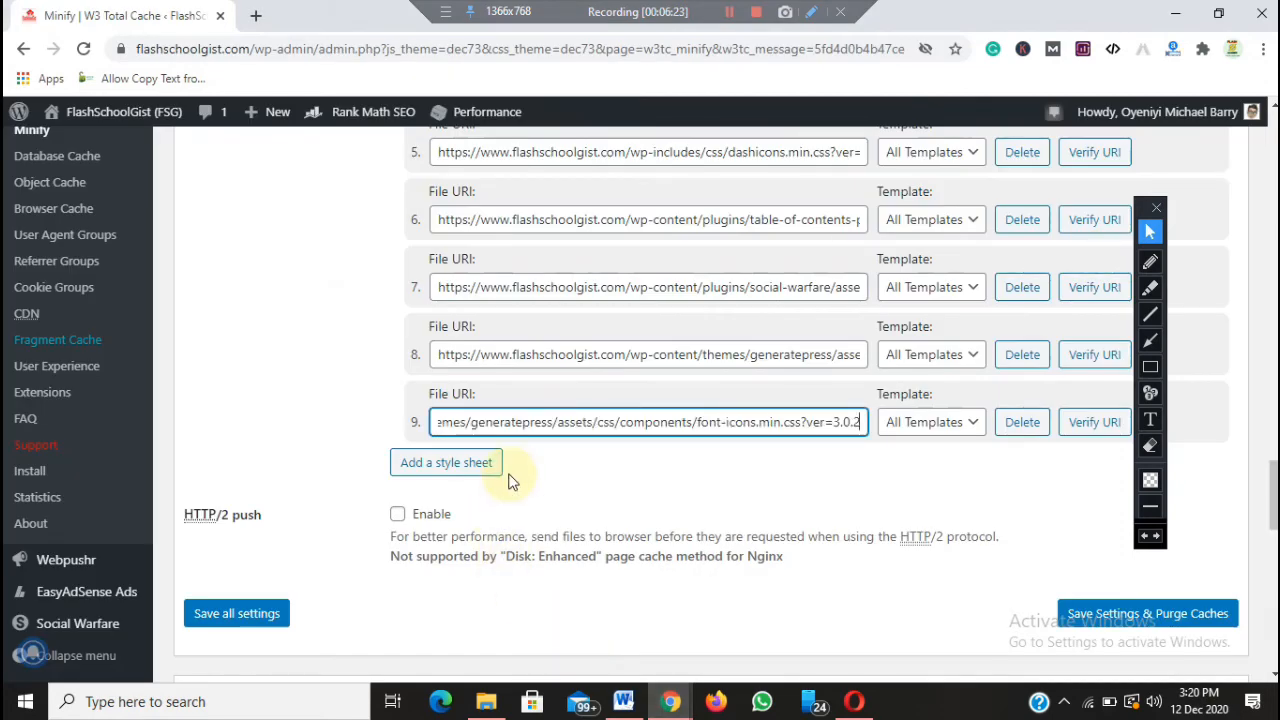
Step: Add a tenth style sheet row using the arpw-frontend.css?ver=5.6 link from the PageSpeed Insights window, and add an empty eleventh row
{"action": "left_click", "coordinate": [440, 462]}
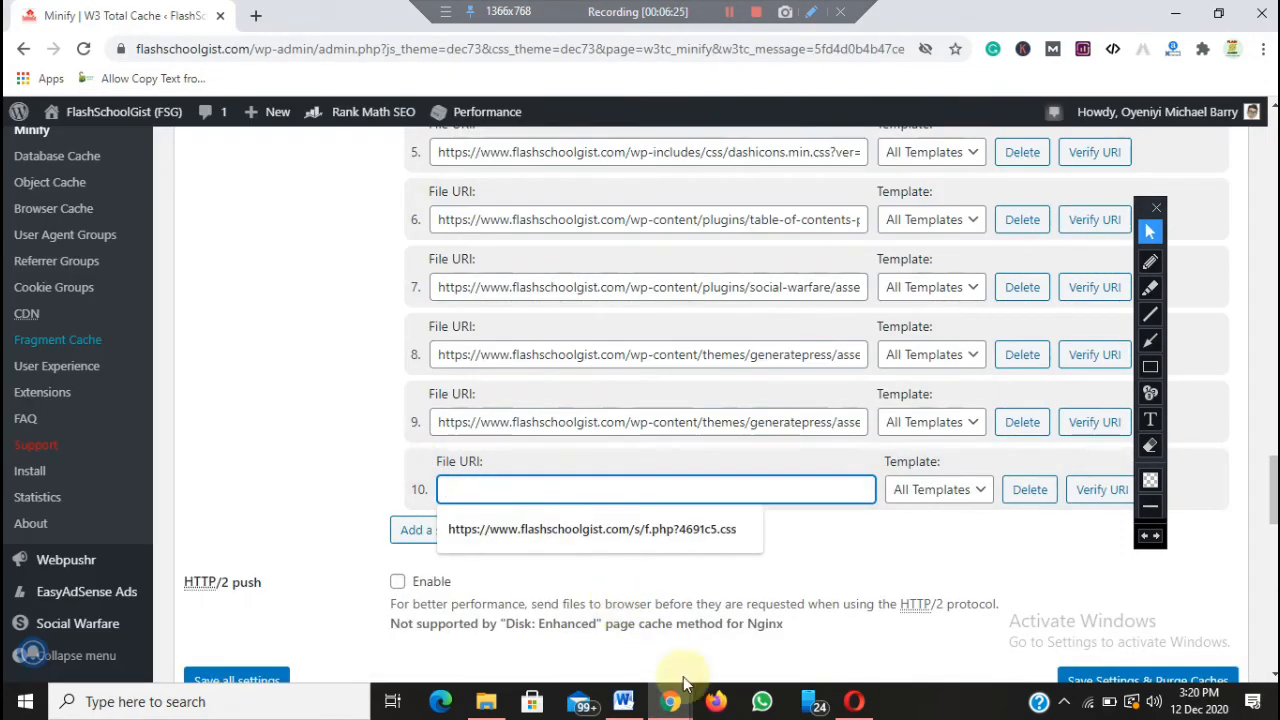
{"action": "mouse_move", "coordinate": [683, 703]}
{"action": "left_click", "coordinate": [714, 655]}
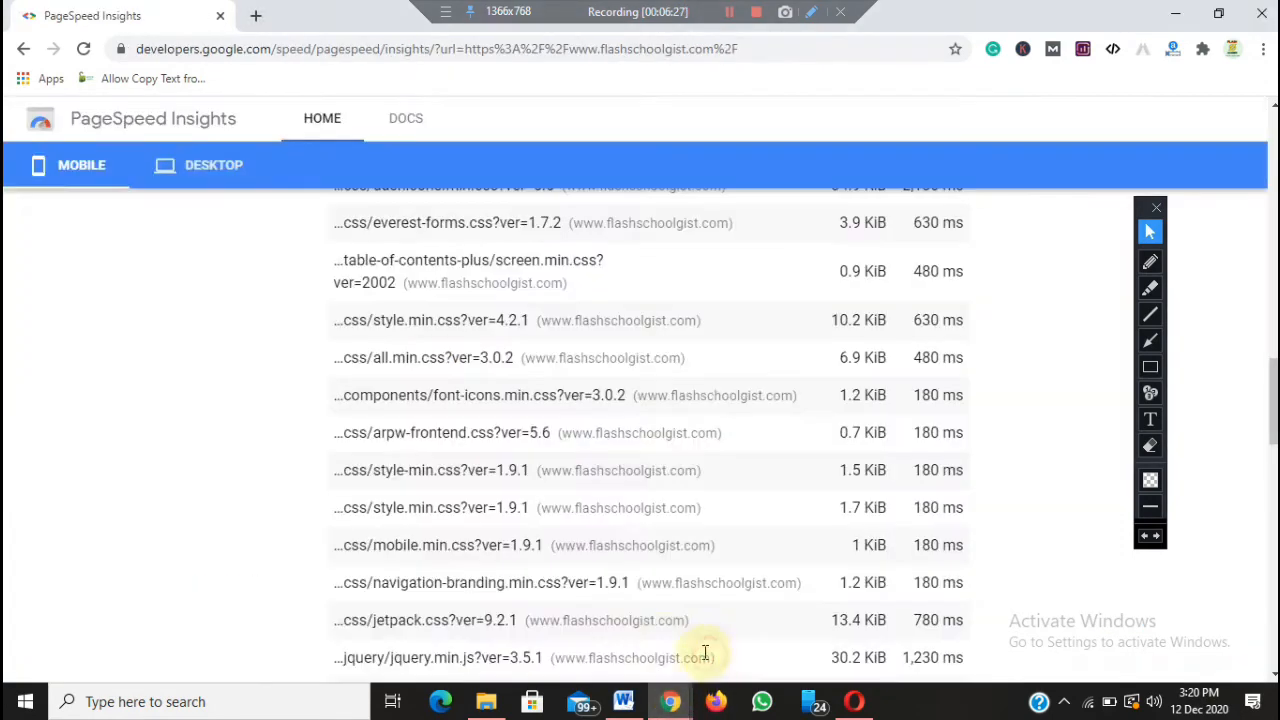
{"action": "right_click", "coordinate": [430, 442]}
{"action": "left_click", "coordinate": [488, 556]}
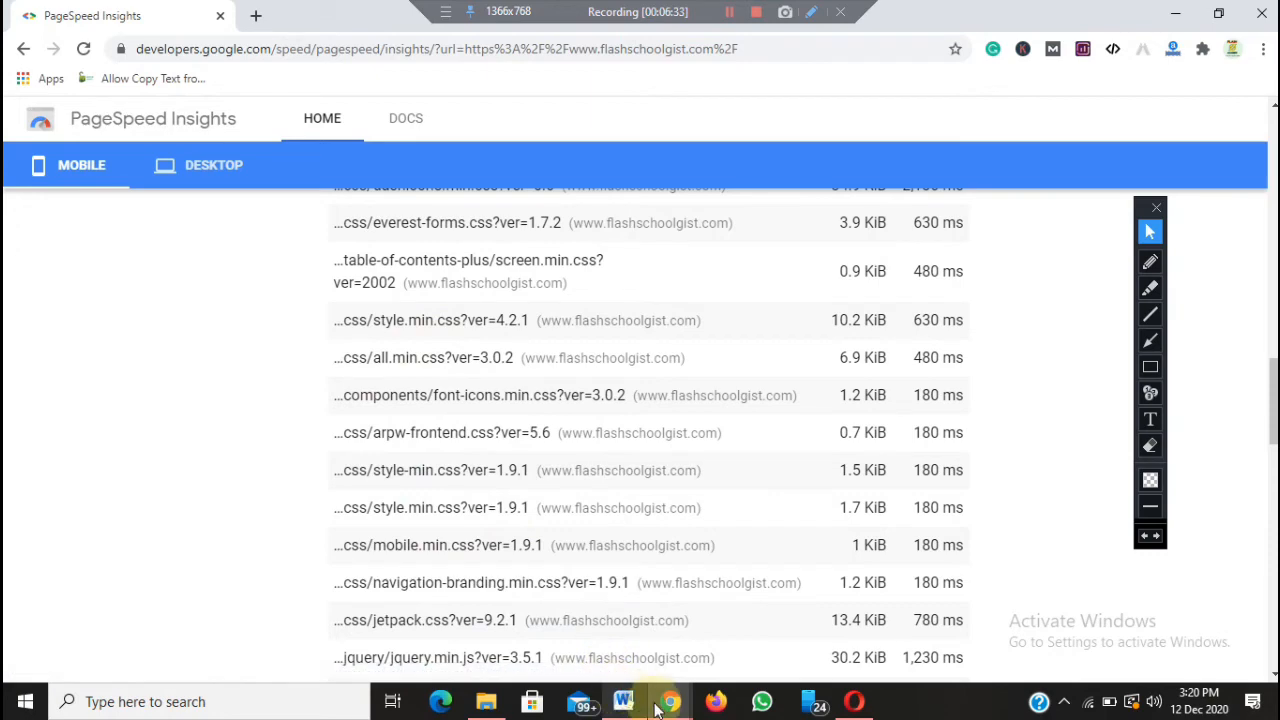
{"action": "mouse_move", "coordinate": [670, 701]}
{"action": "left_click", "coordinate": [617, 648]}
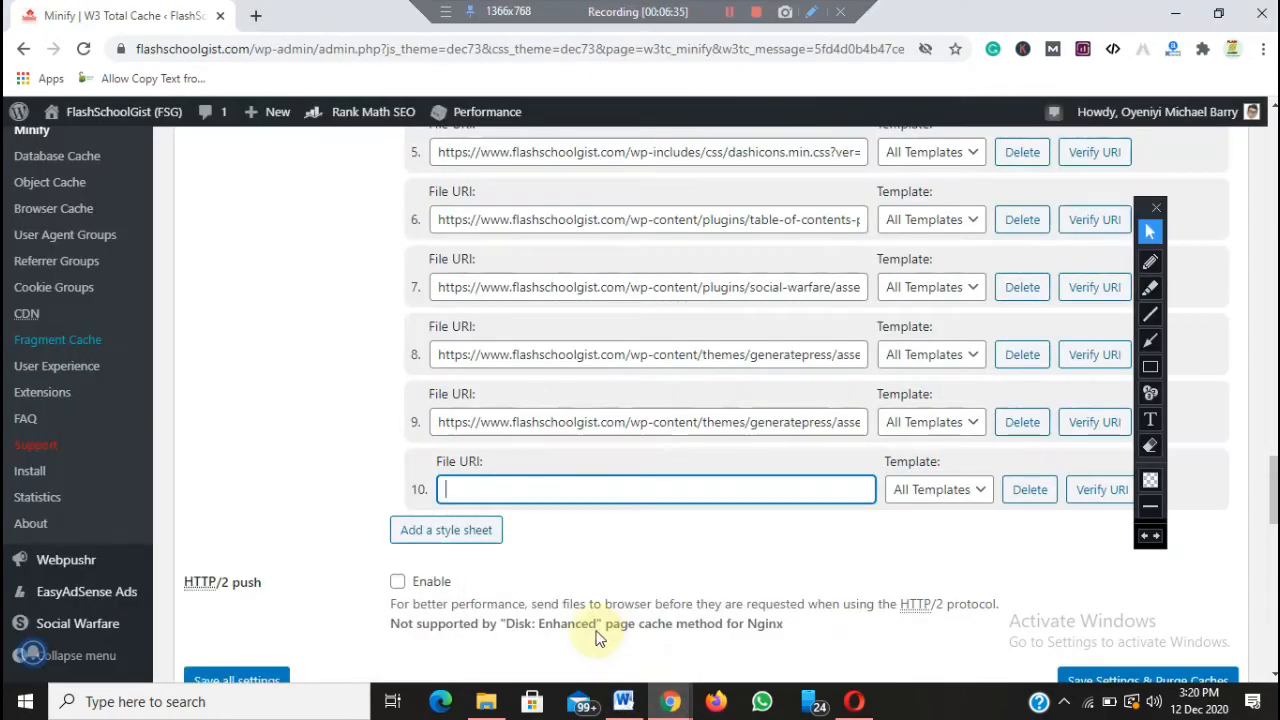
{"action": "left_click", "coordinate": [534, 494]}
{"action": "key", "text": "ctrl+v"}
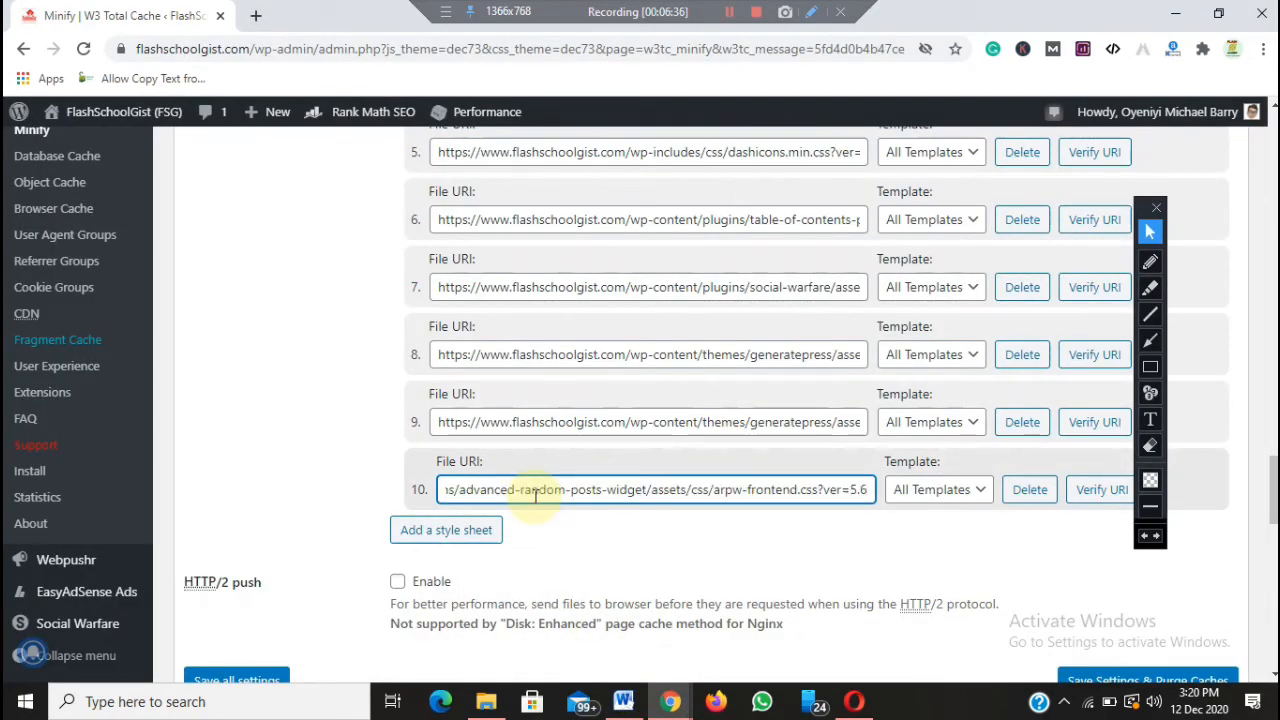
{"action": "left_click", "coordinate": [474, 530]}
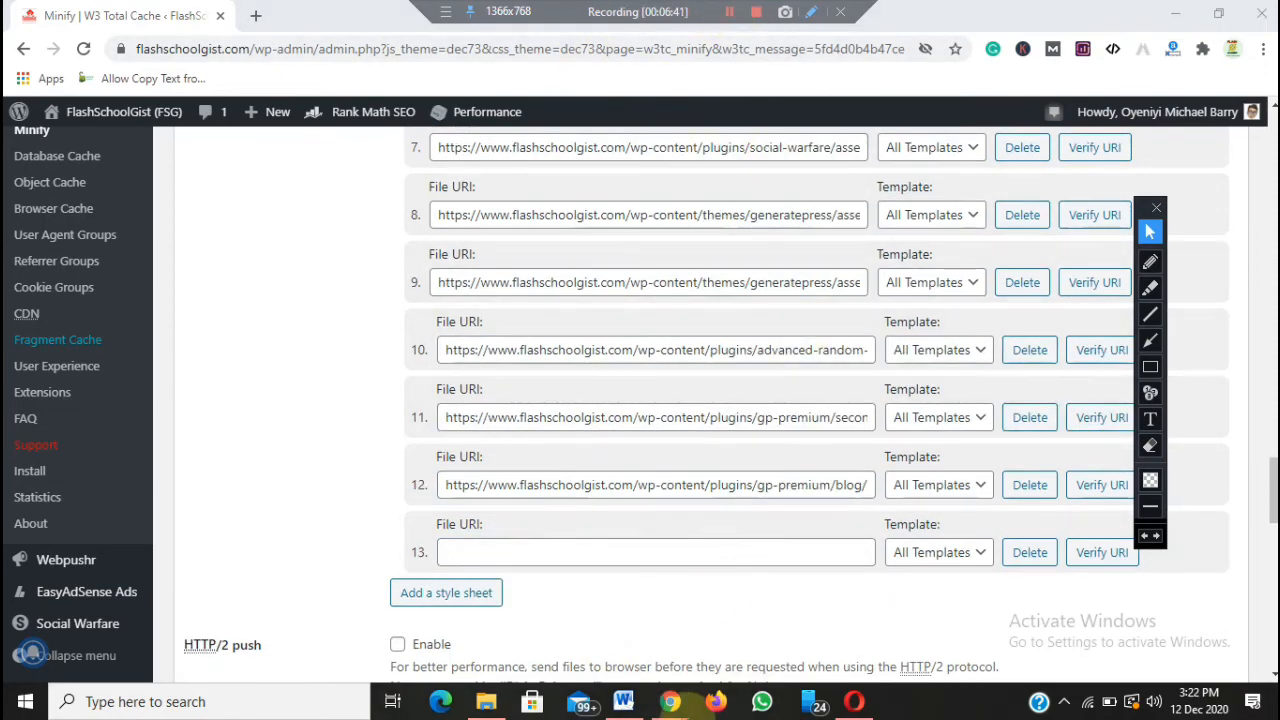
Step: Paste the style.min.css?ver=1.9.1 link from the PageSpeed Insights window as the thirteenth style sheet's file URI and add an empty fourteenth row
{"action": "mouse_move", "coordinate": [688, 714]}
{"action": "left_click", "coordinate": [795, 630]}
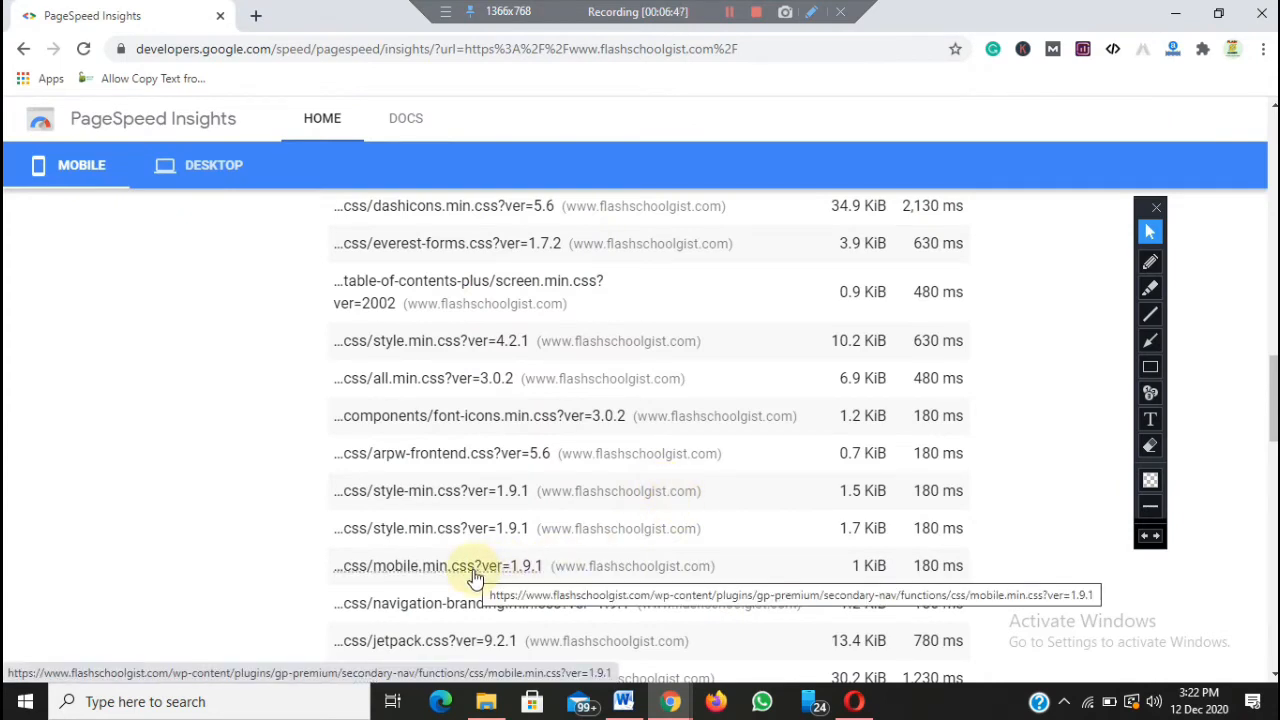
{"action": "right_click", "coordinate": [447, 533]}
{"action": "left_click", "coordinate": [496, 451]}
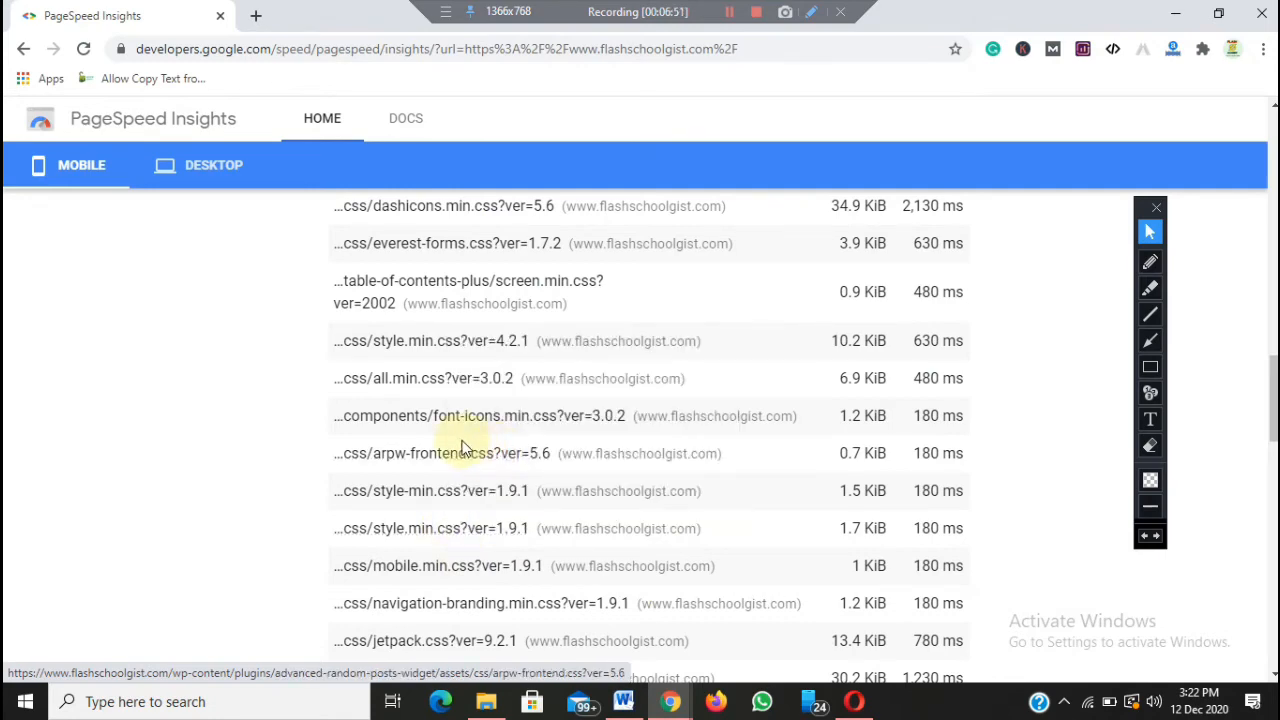
{"action": "mouse_move", "coordinate": [670, 701]}
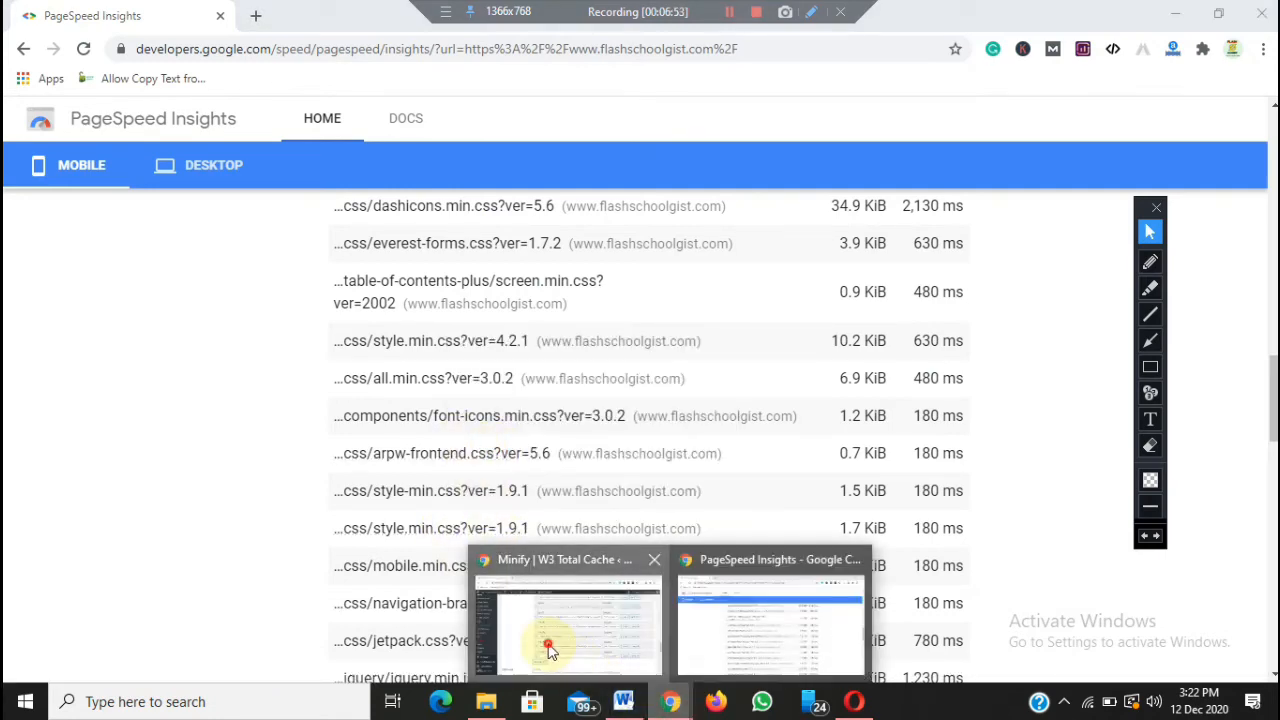
{"action": "left_click", "coordinate": [548, 650]}
{"action": "left_click", "coordinate": [503, 542]}
{"action": "key", "text": "ctrl+v"}
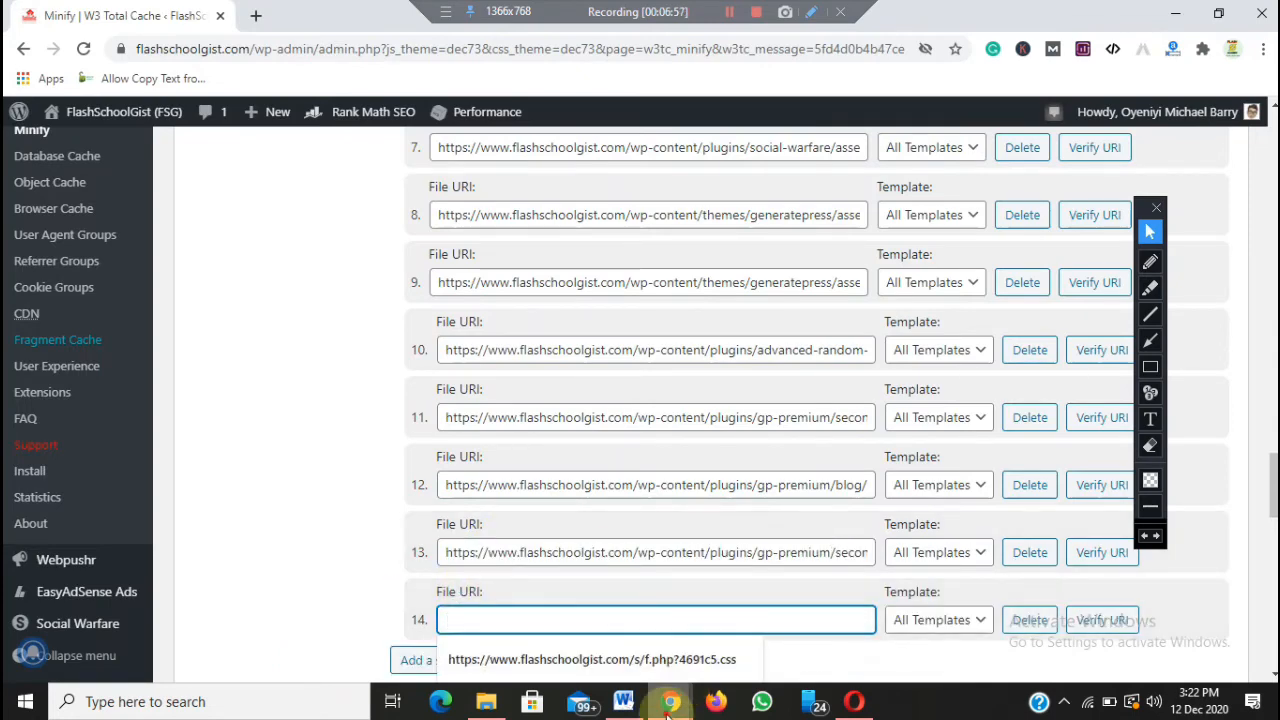
Step: Set the fourteenth style sheet's file URI to the mobile.min.css?ver=1.9.1 link from the PageSpeed Insights window and add an empty fifteenth row
{"action": "mouse_move", "coordinate": [677, 694]}
{"action": "left_click", "coordinate": [729, 651]}
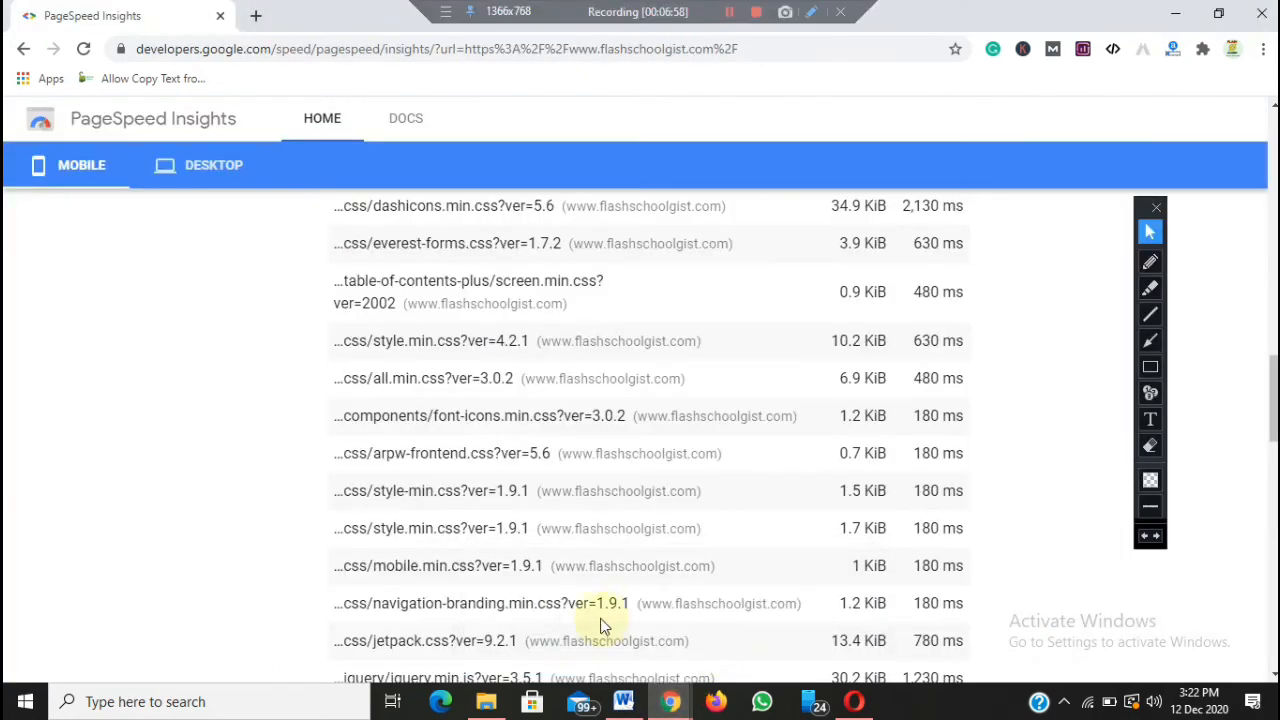
{"action": "right_click", "coordinate": [492, 568]}
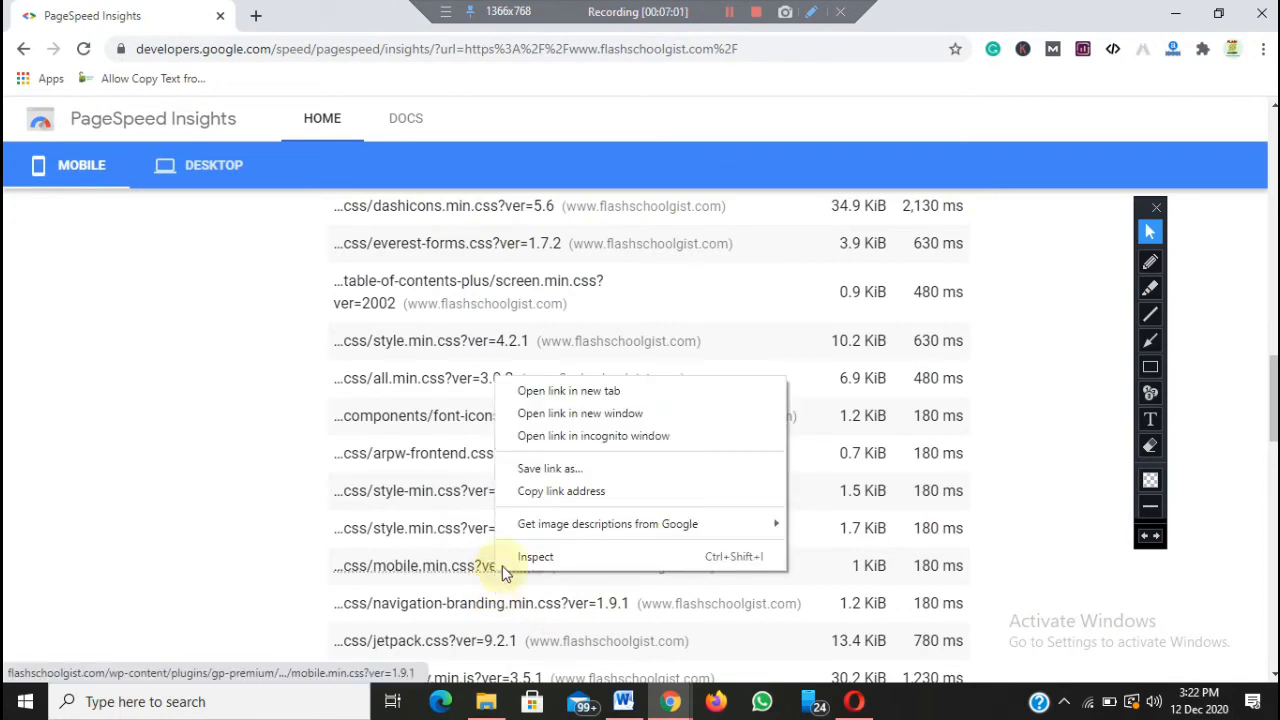
{"action": "left_click", "coordinate": [553, 492]}
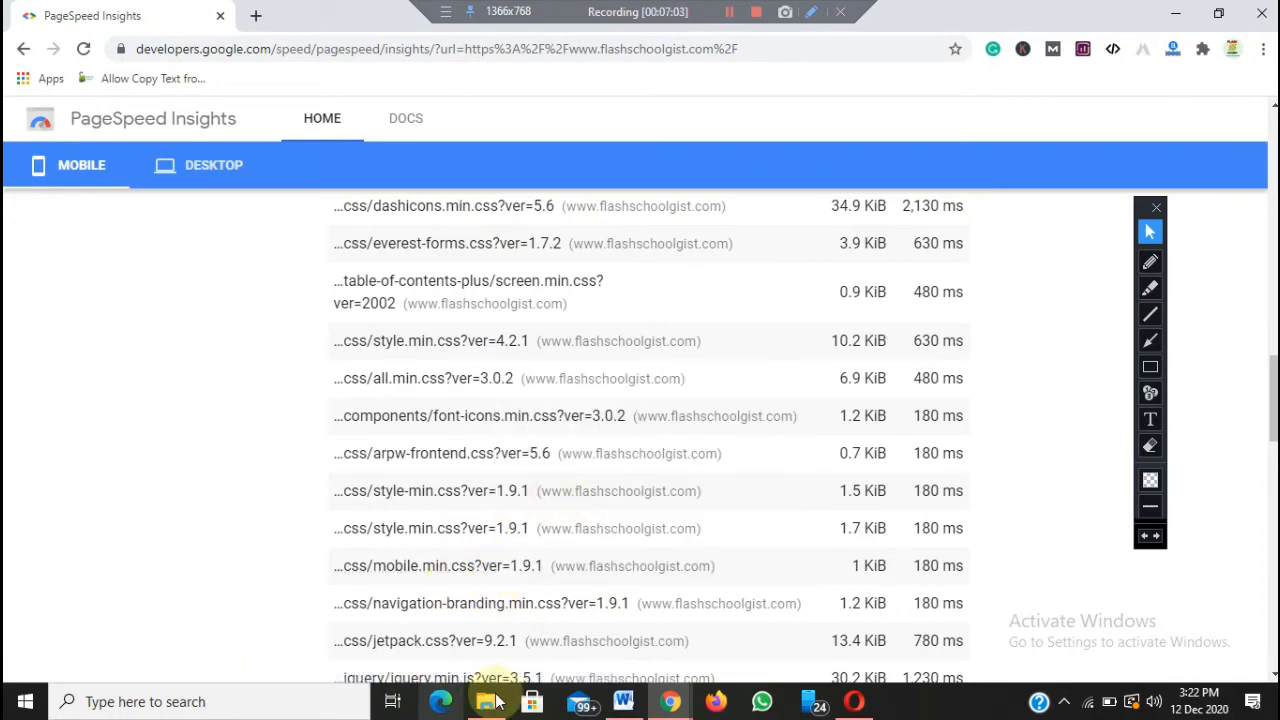
{"action": "mouse_move", "coordinate": [680, 705]}
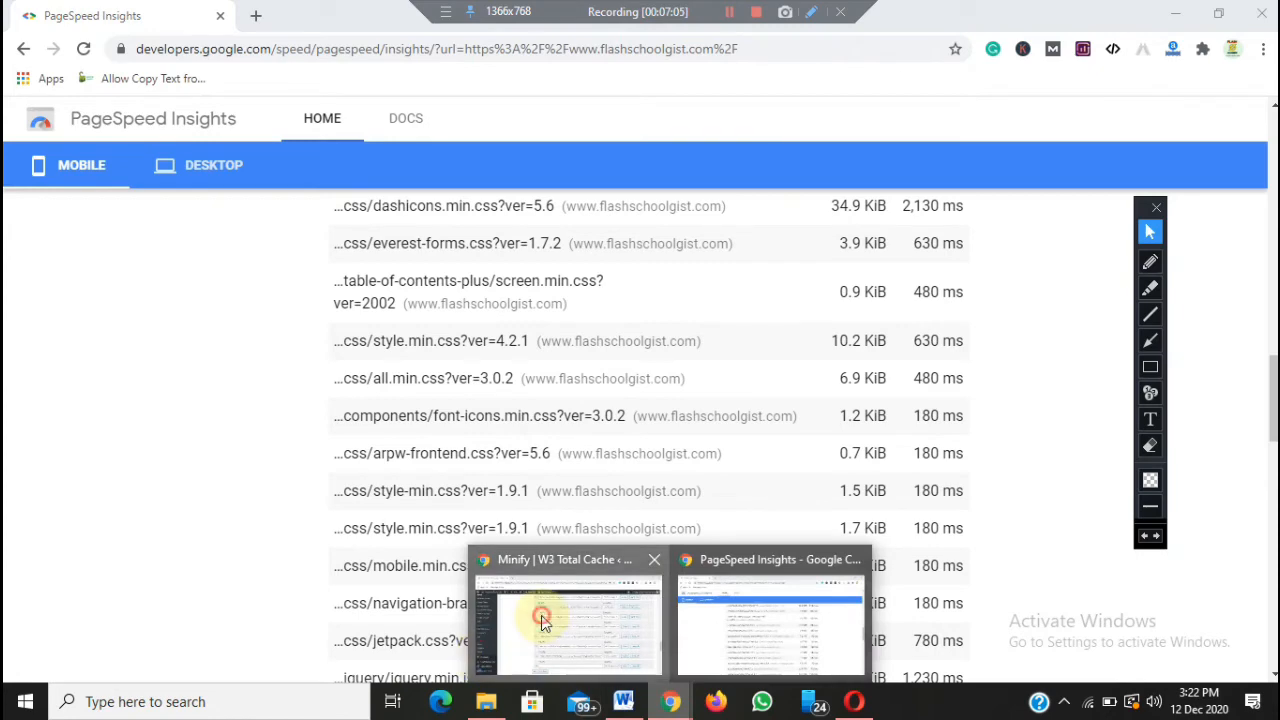
{"action": "left_click", "coordinate": [485, 605]}
{"action": "left_click", "coordinate": [480, 613]}
{"action": "key", "text": "ctrl+v"}
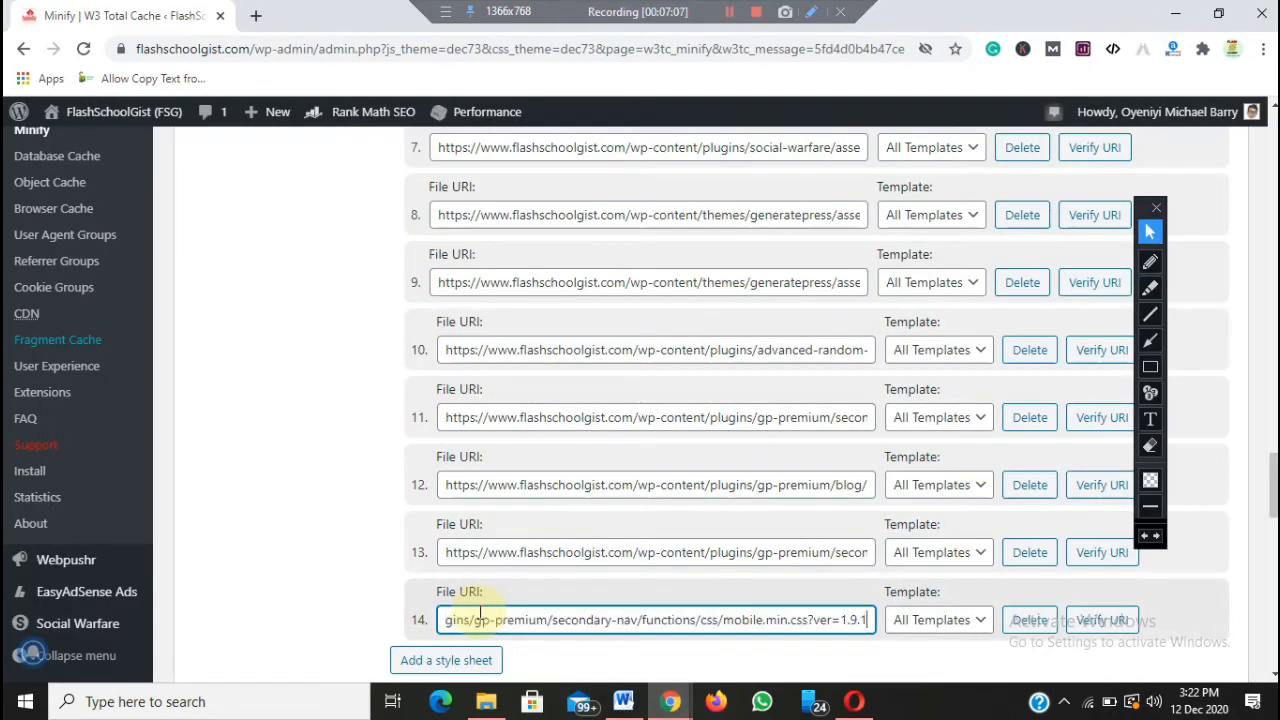
{"action": "left_click", "coordinate": [422, 660]}
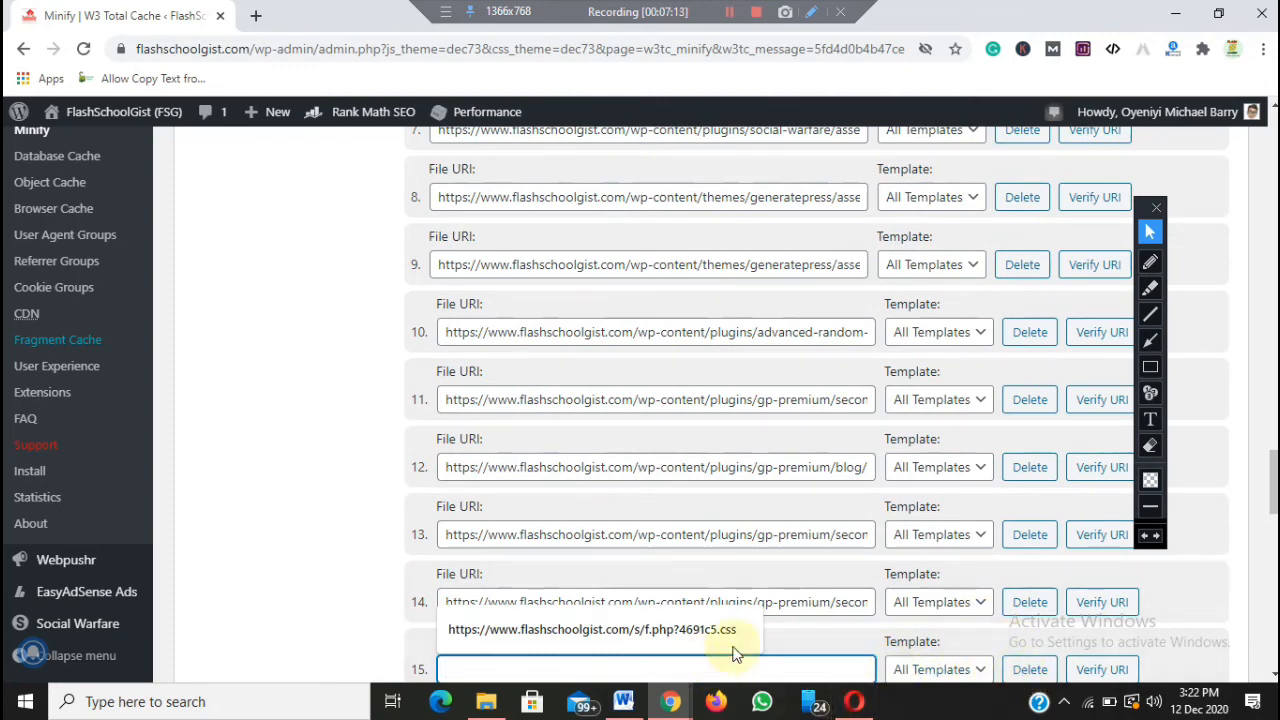
Step: Paste the navigation-branding.min.css?ver=1.9.1 link from the PageSpeed Insights window as the fifteenth style sheet's file URI and add an empty sixteenth row
{"action": "left_click", "coordinate": [672, 703]}
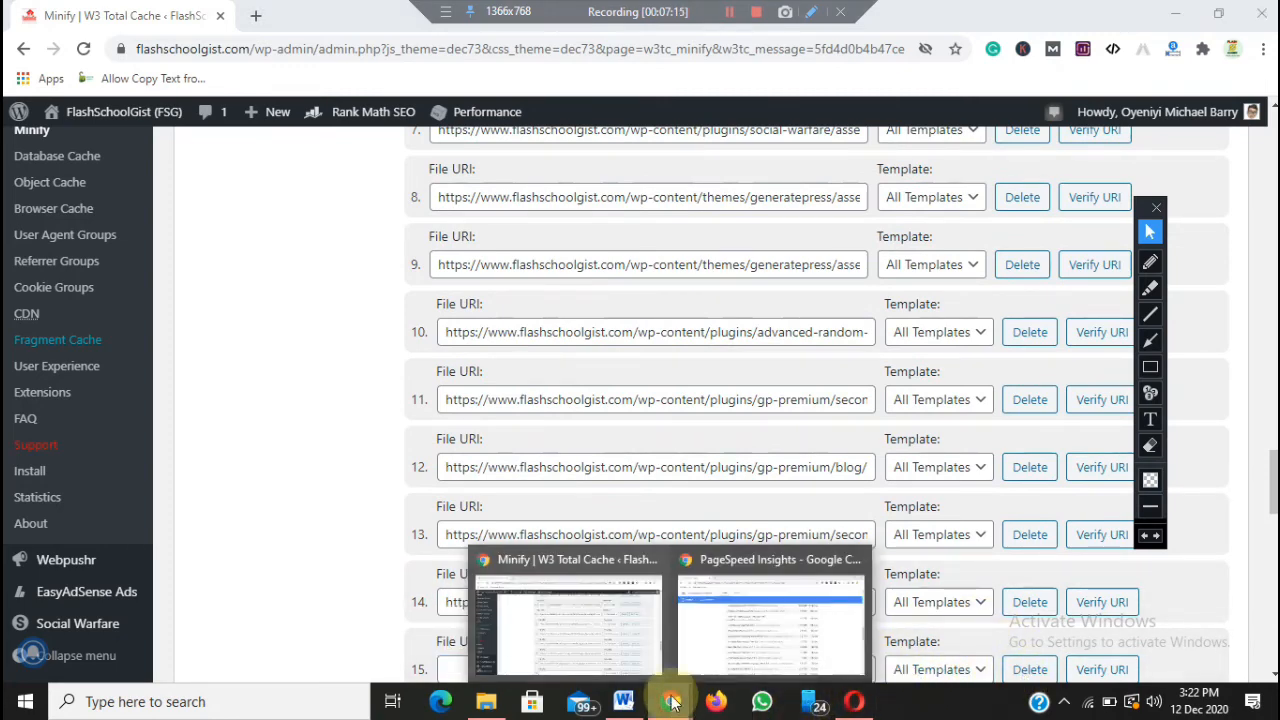
{"action": "left_click", "coordinate": [744, 650]}
{"action": "right_click", "coordinate": [530, 612]}
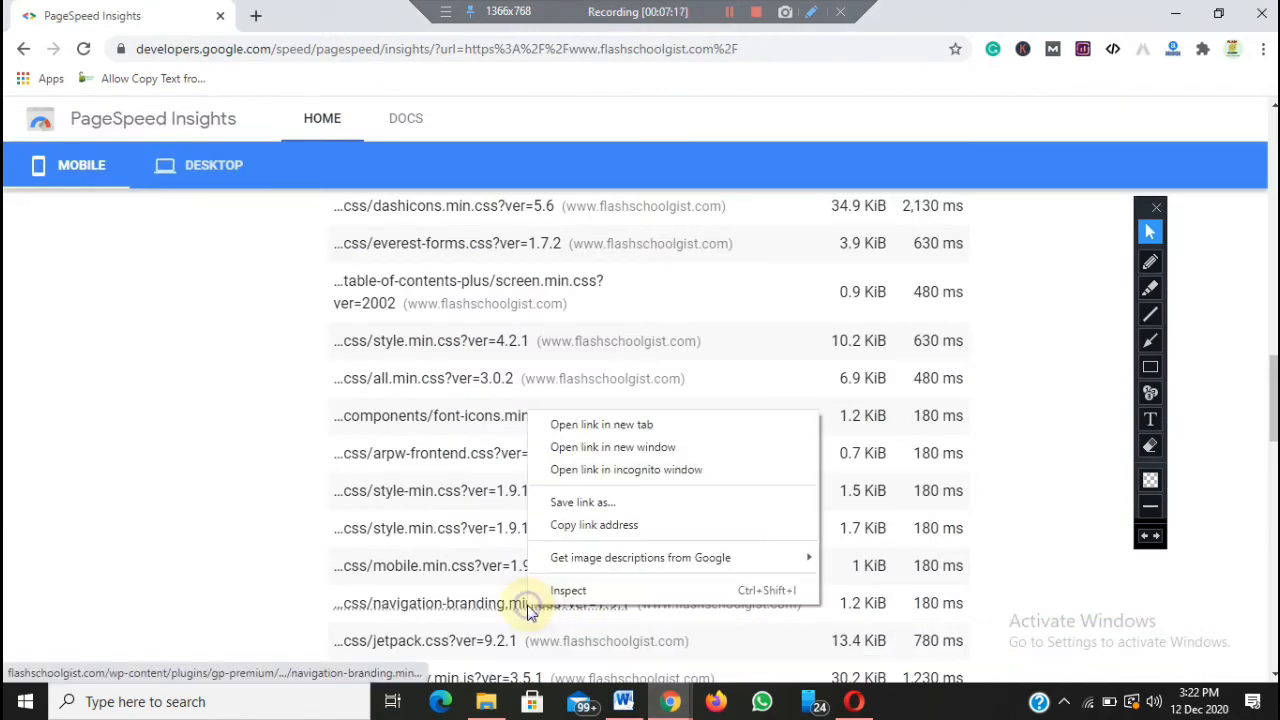
{"action": "left_click", "coordinate": [578, 521]}
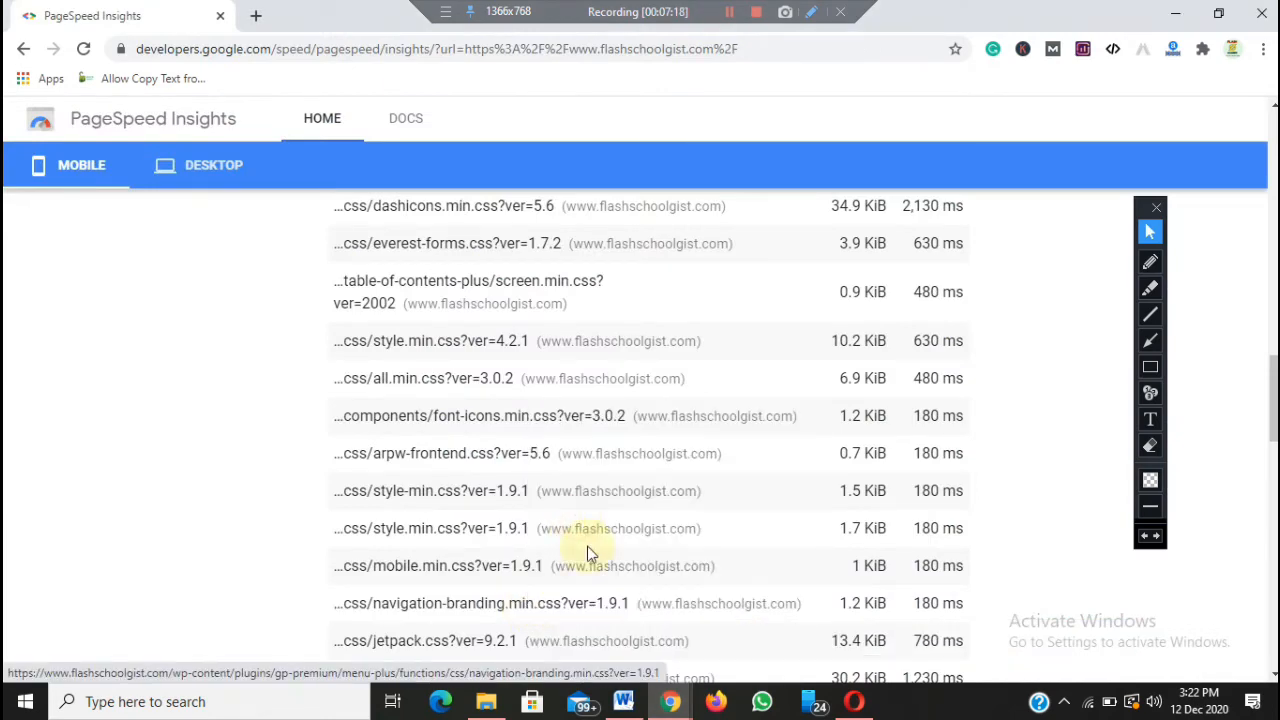
{"action": "left_click", "coordinate": [672, 703]}
{"action": "left_click", "coordinate": [560, 625]}
{"action": "left_click", "coordinate": [514, 670]}
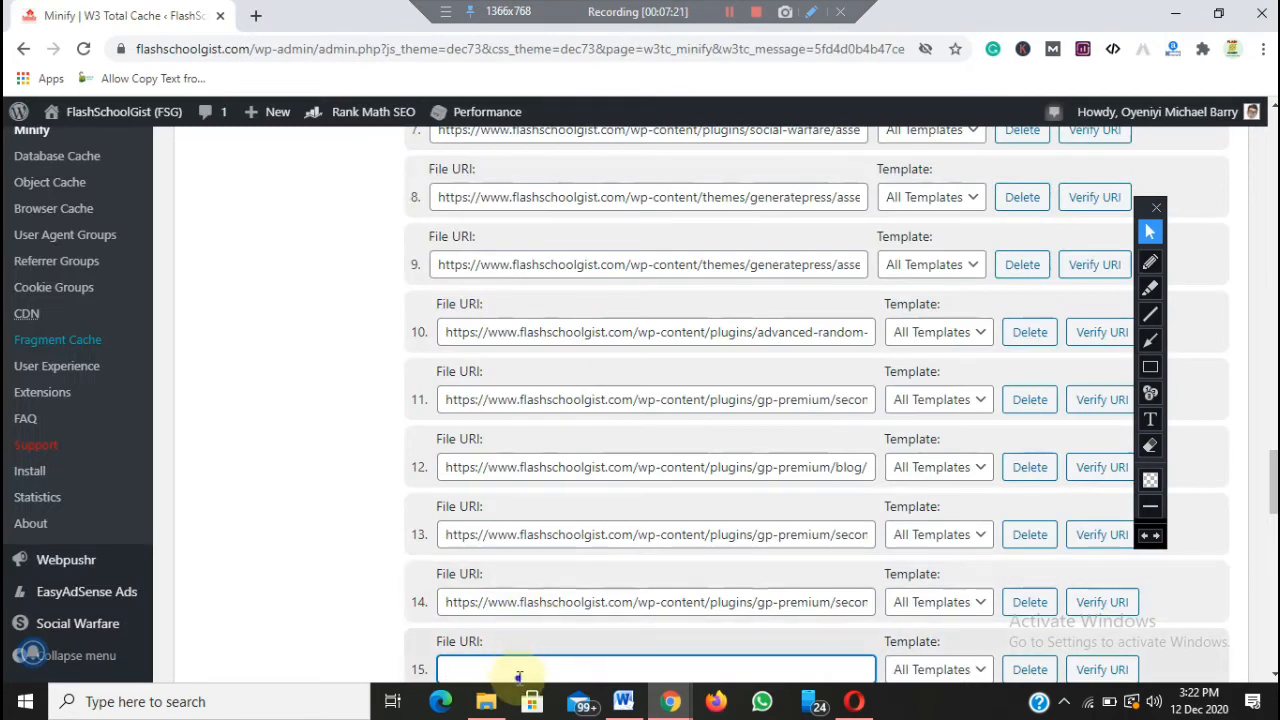
{"action": "right_click", "coordinate": [518, 672]}
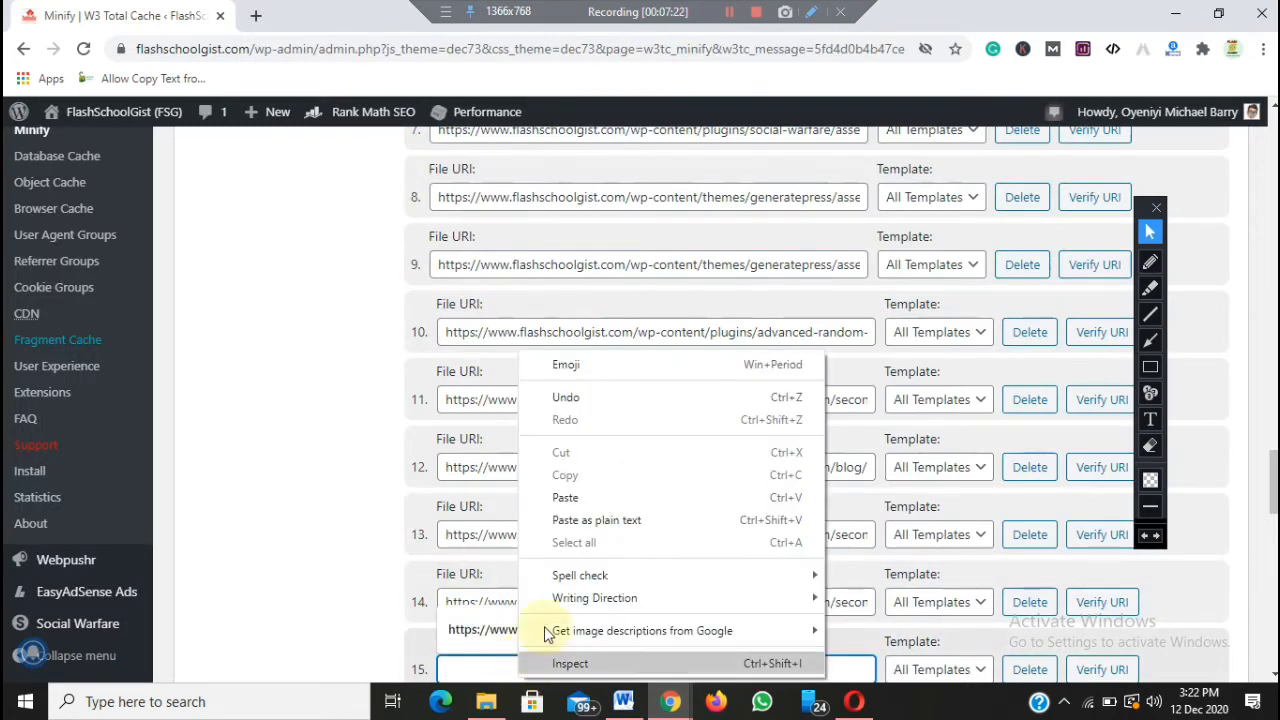
{"action": "left_click", "coordinate": [566, 497]}
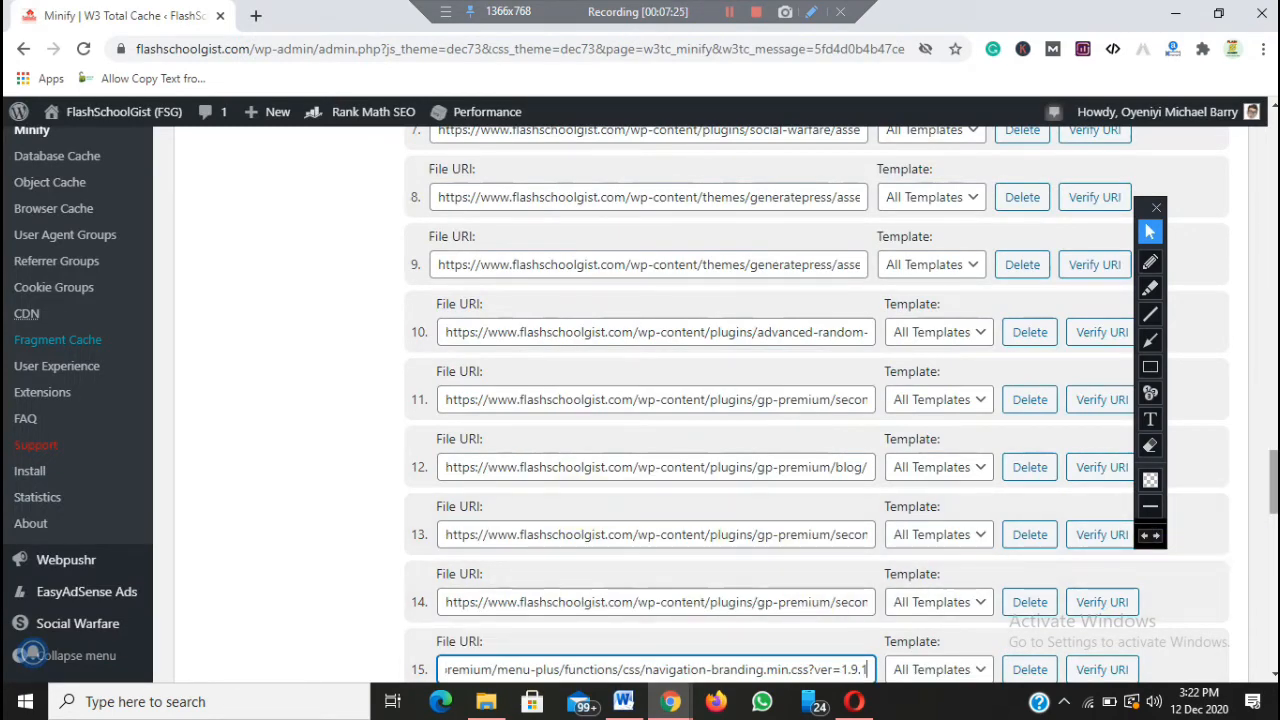
{"action": "scroll", "coordinate": [1154, 556], "scroll_direction": "down", "scroll_amount": 4}
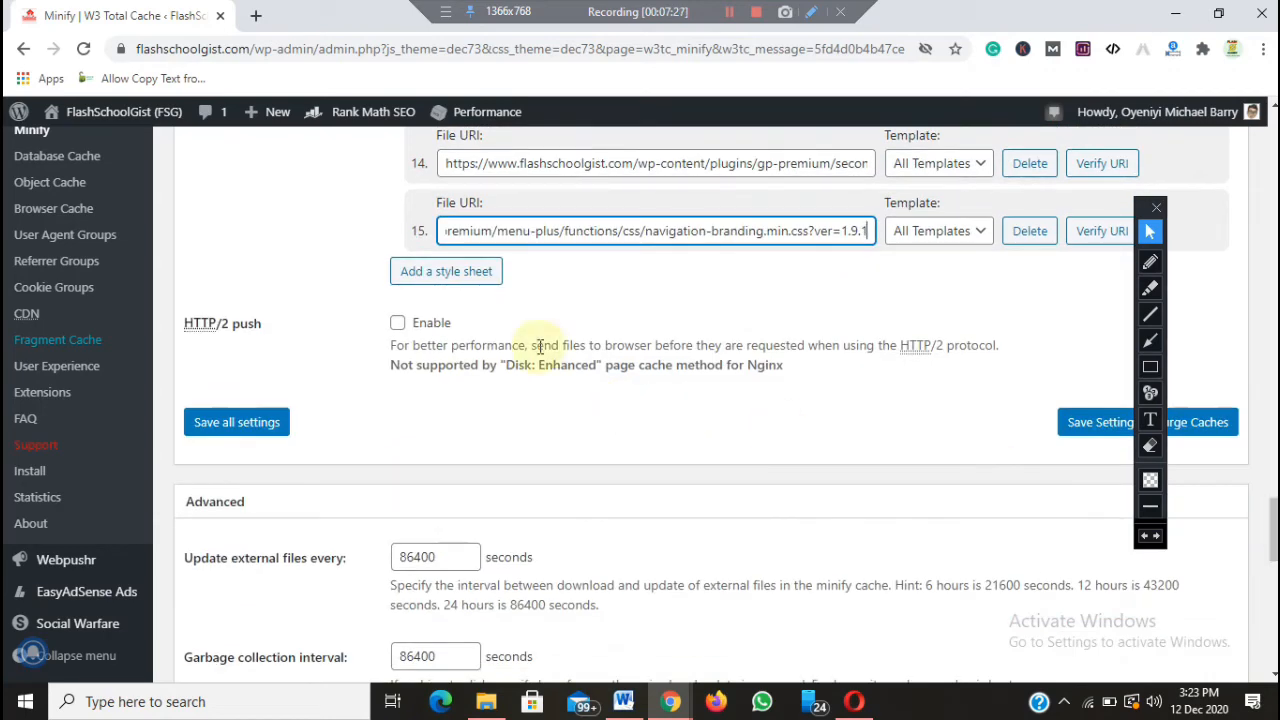
{"action": "left_click", "coordinate": [463, 279]}
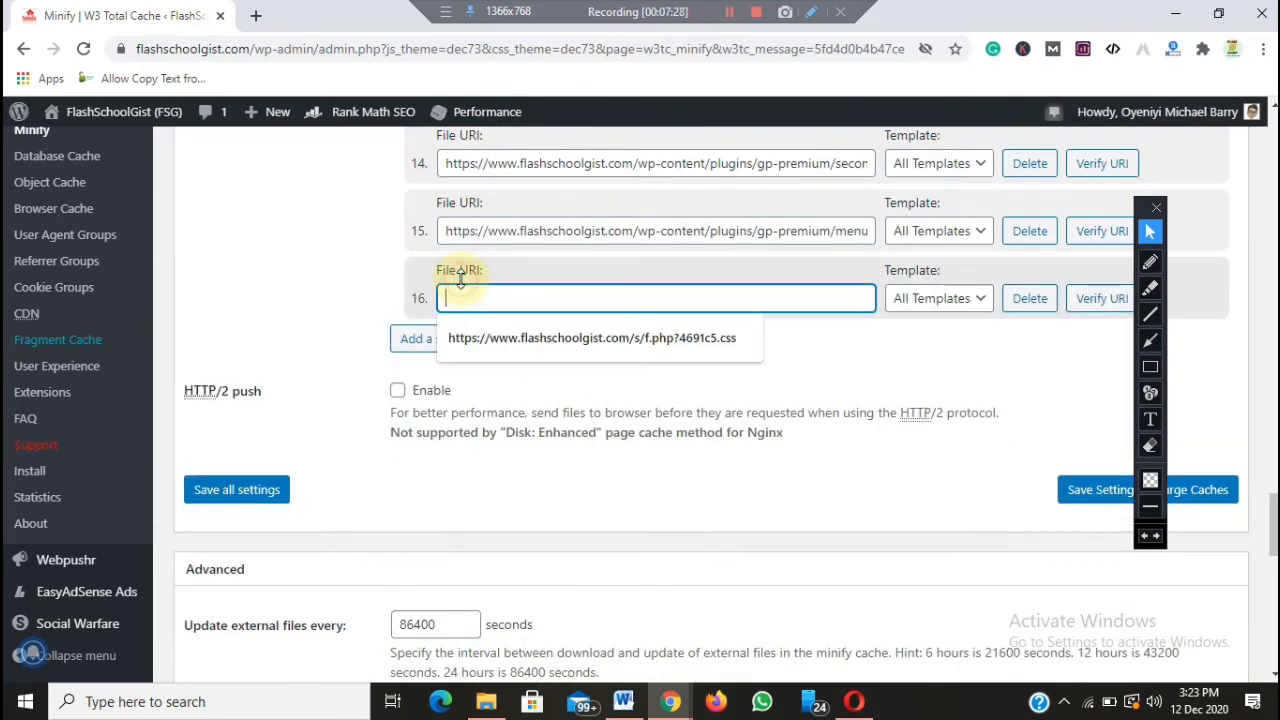
Step: Fill the sixteenth style sheet's file URI with the jetpack.css?ver=9.2.1 link from the PageSpeed Insights window and add an empty seventeenth row
{"action": "left_click", "coordinate": [670, 701]}
{"action": "left_click", "coordinate": [706, 597]}
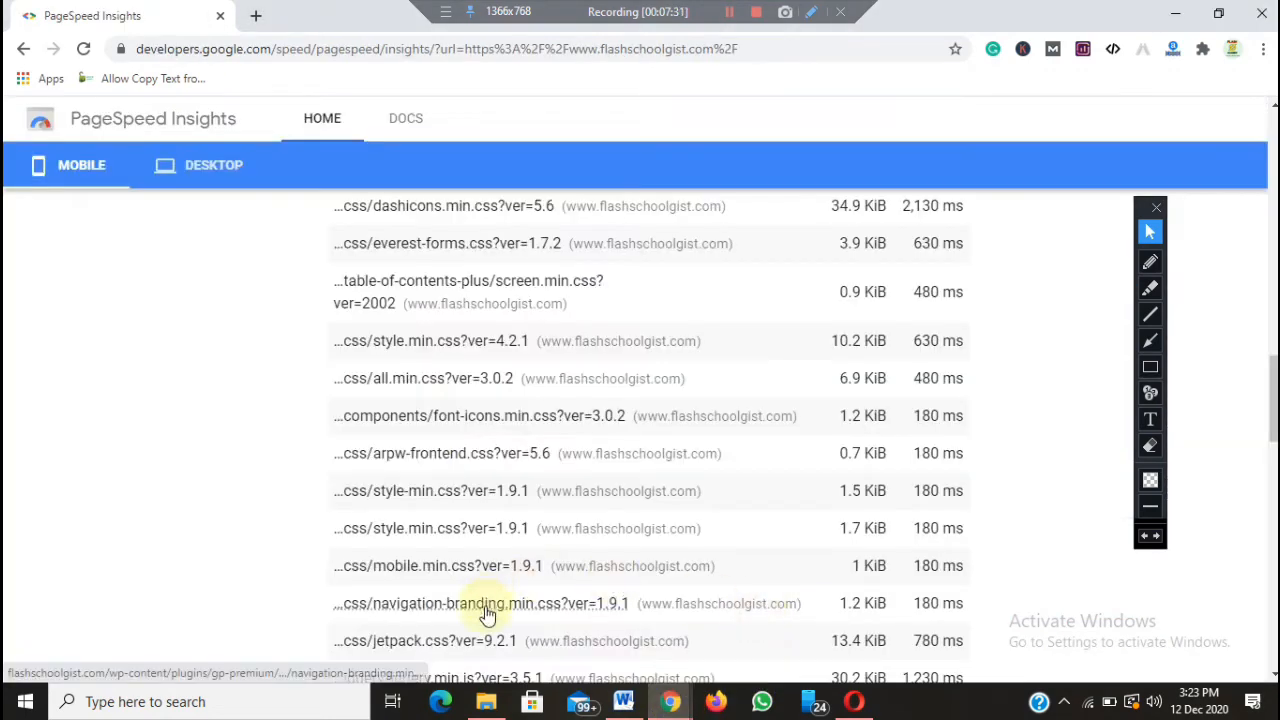
{"action": "right_click", "coordinate": [458, 650]}
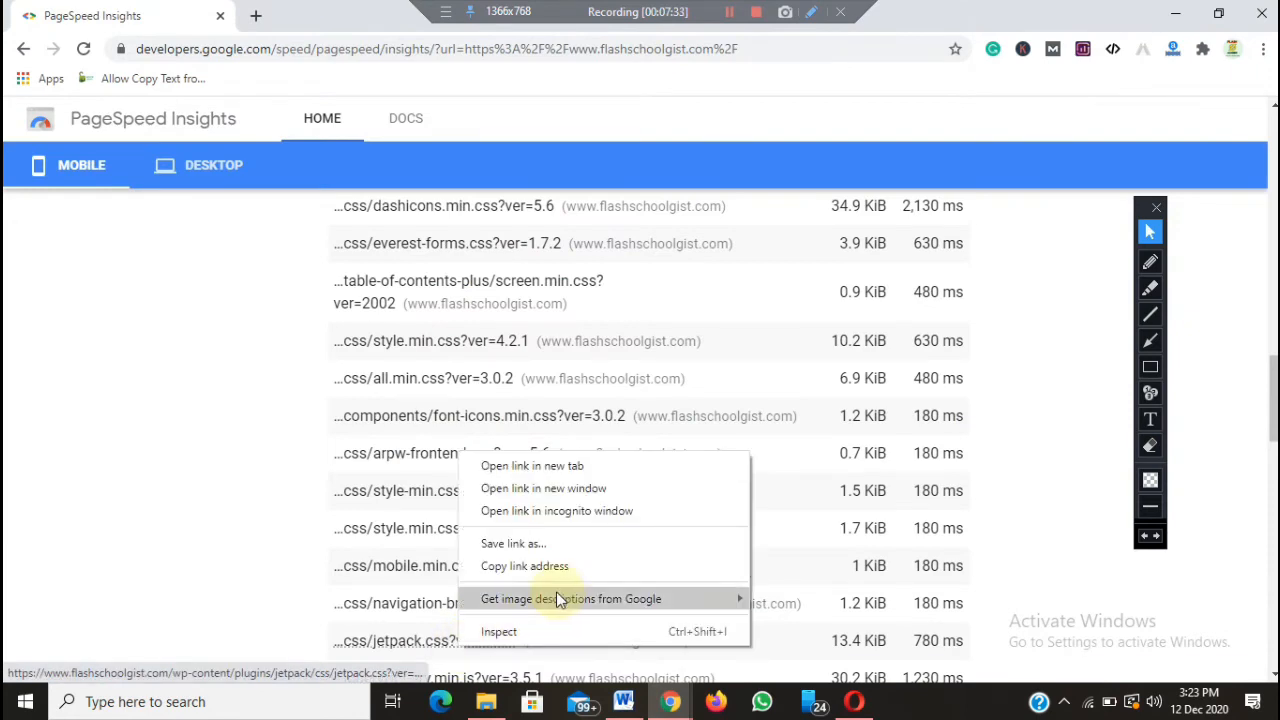
{"action": "left_click", "coordinate": [533, 567]}
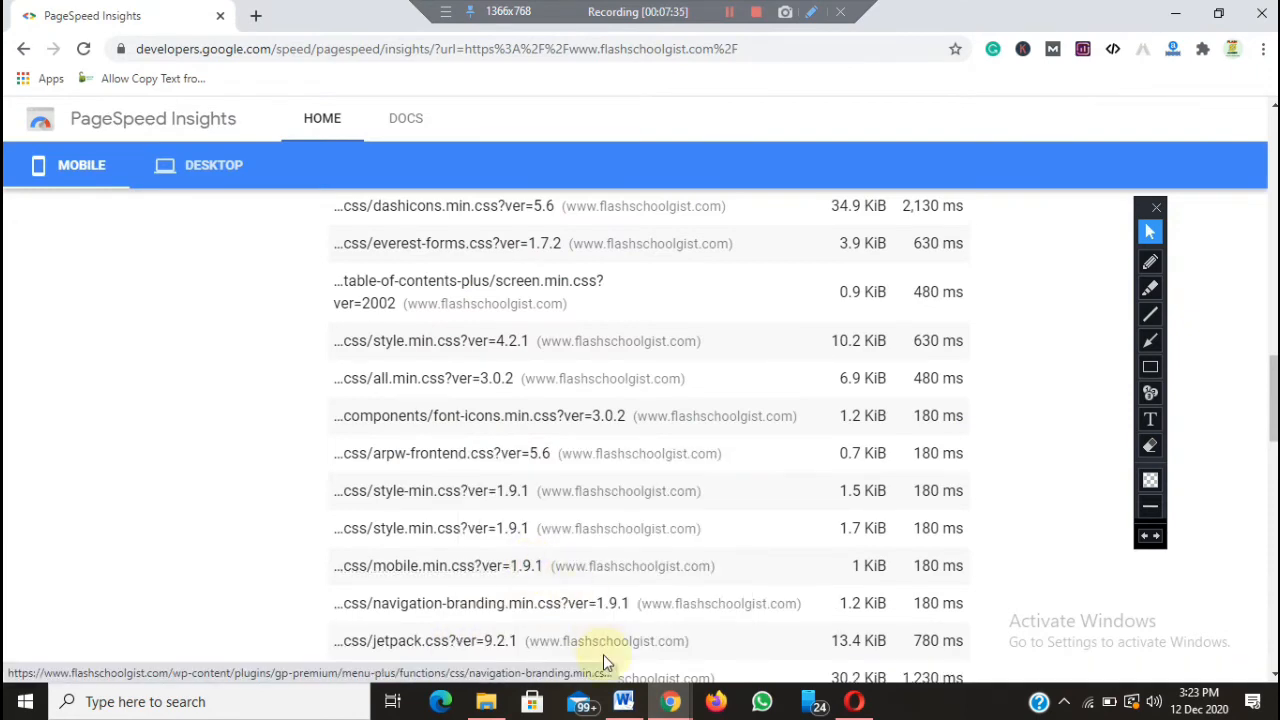
{"action": "left_click", "coordinate": [670, 701]}
{"action": "left_click", "coordinate": [575, 651]}
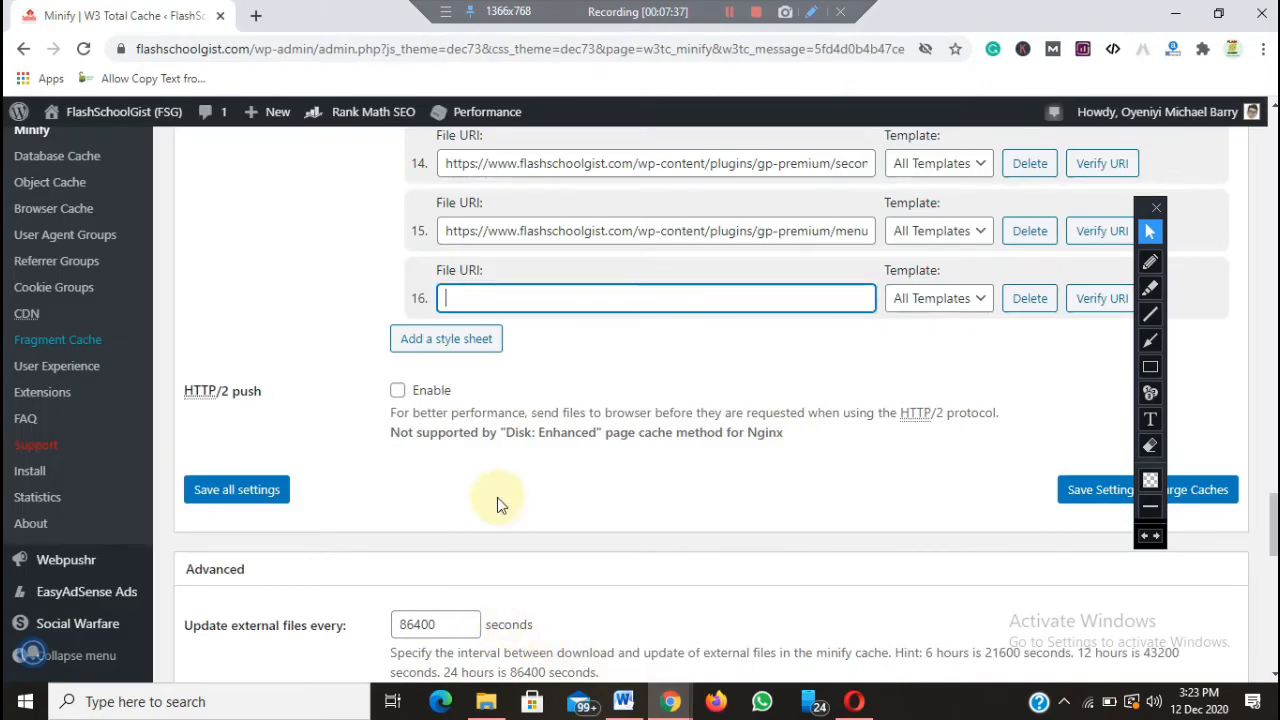
{"action": "key", "text": "ctrl+v"}
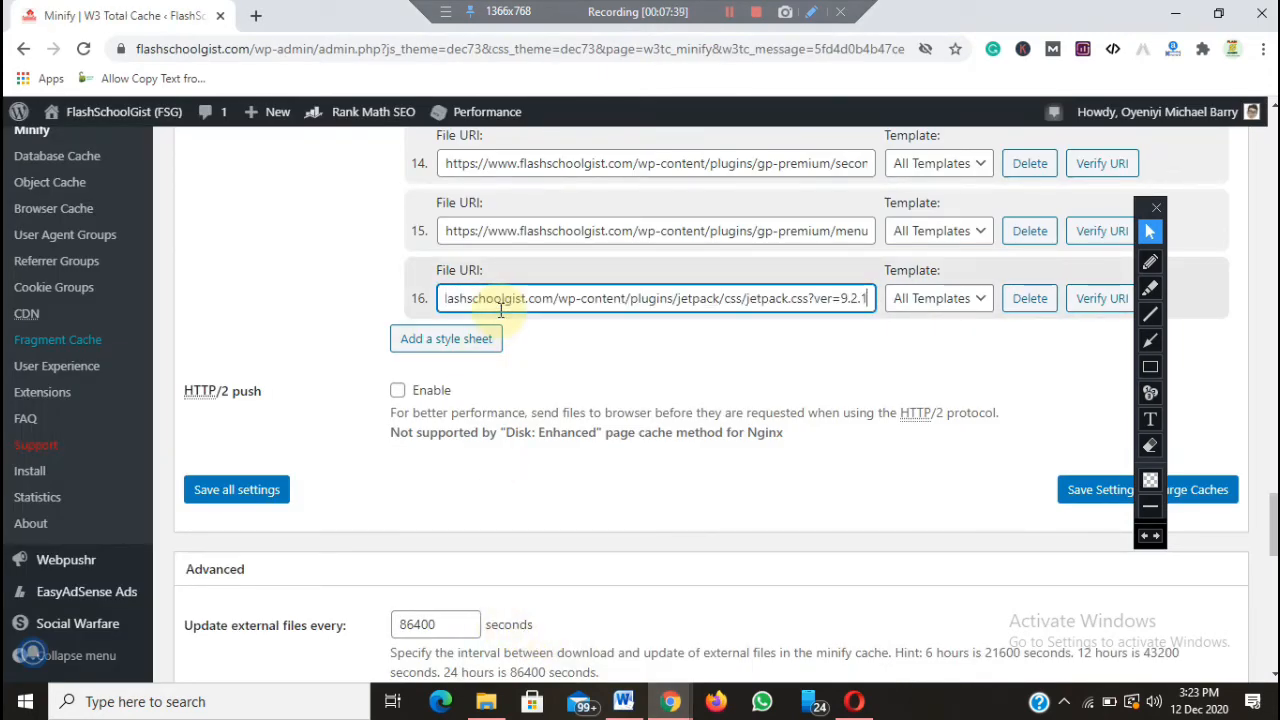
{"action": "left_click", "coordinate": [460, 338]}
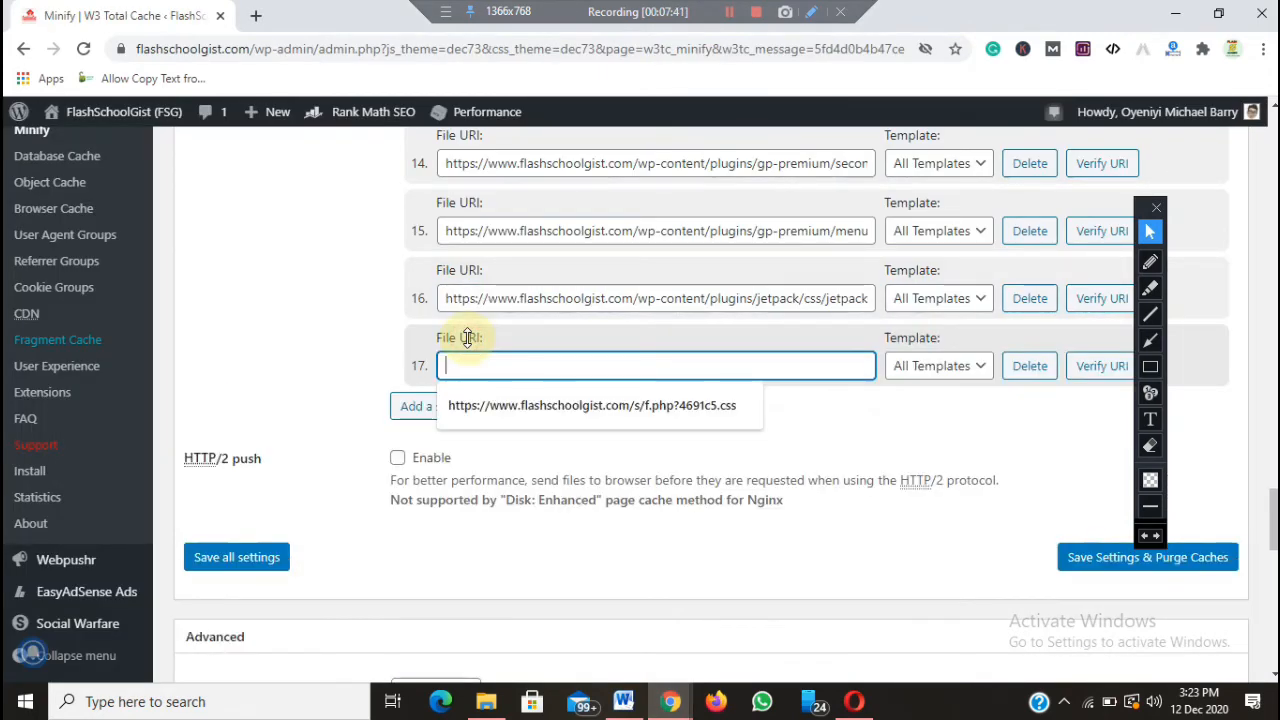
Step: Check the rest of the render-blocking list in the PageSpeed Insights window for further CSS files and return to the Minify settings window
{"action": "left_click", "coordinate": [670, 701]}
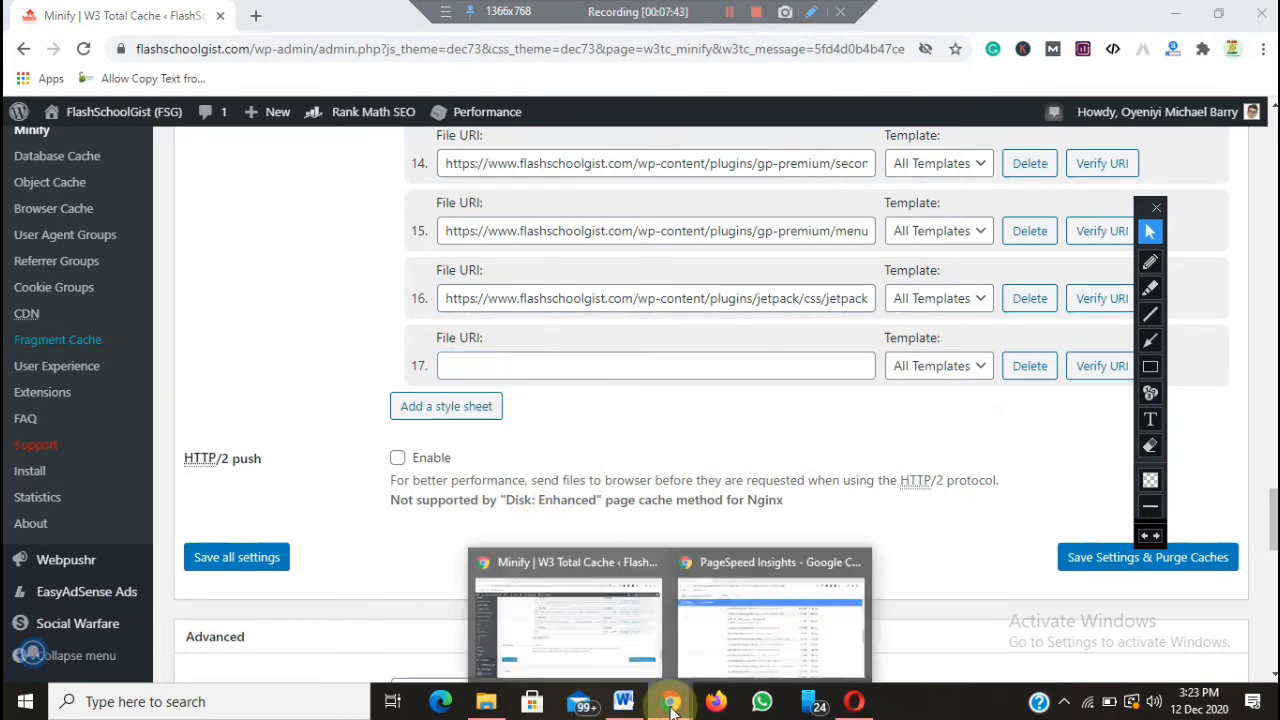
{"action": "left_click", "coordinate": [729, 652]}
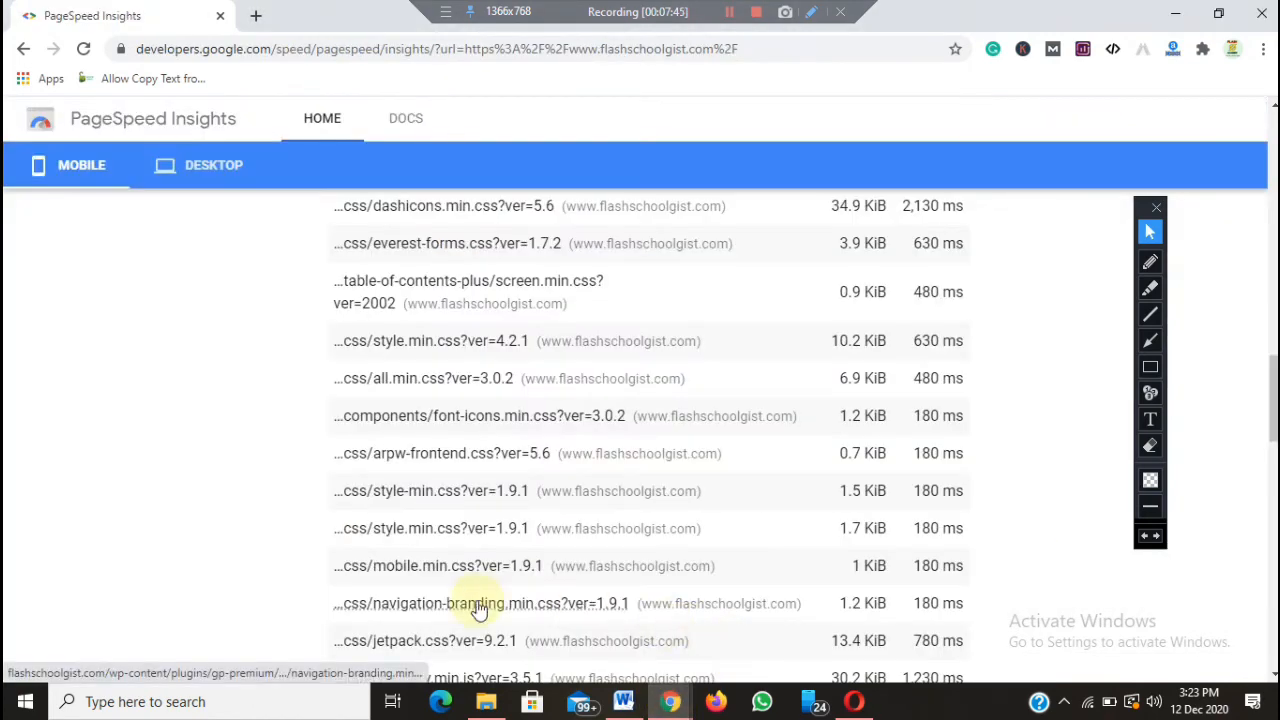
{"action": "scroll", "coordinate": [478, 610], "scroll_direction": "down", "scroll_amount": 3}
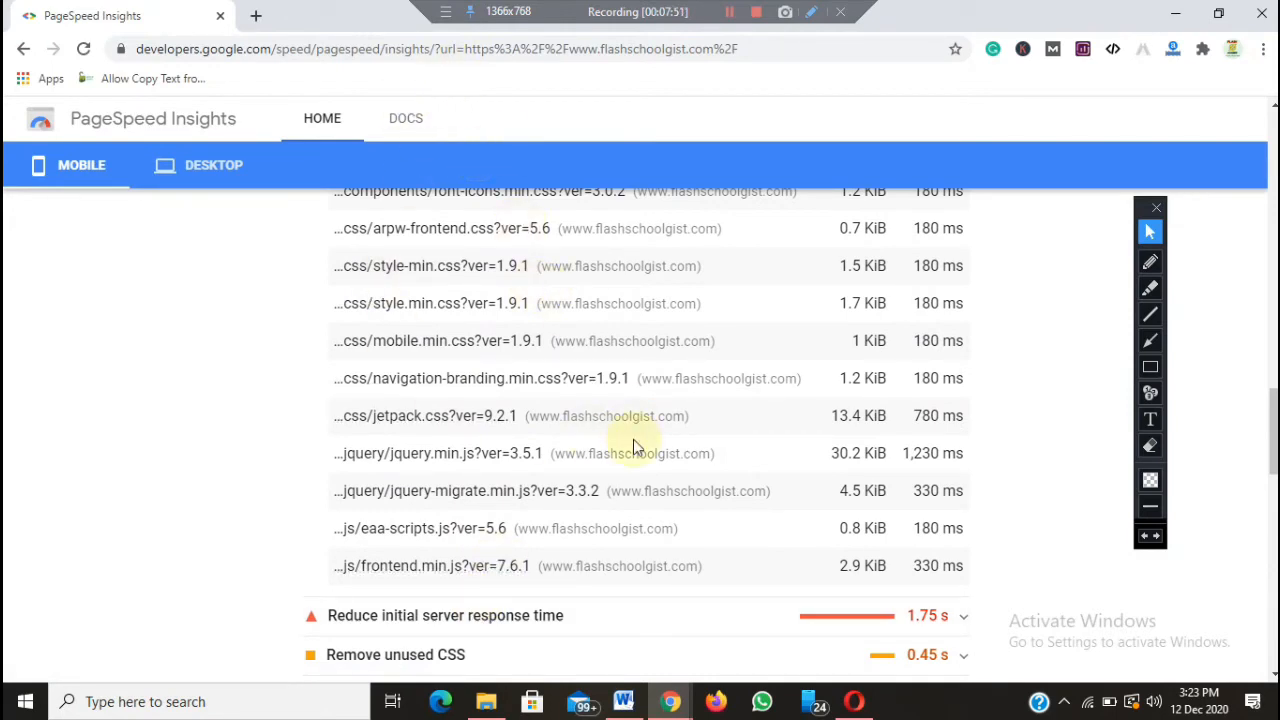
{"action": "mouse_move", "coordinate": [676, 708]}
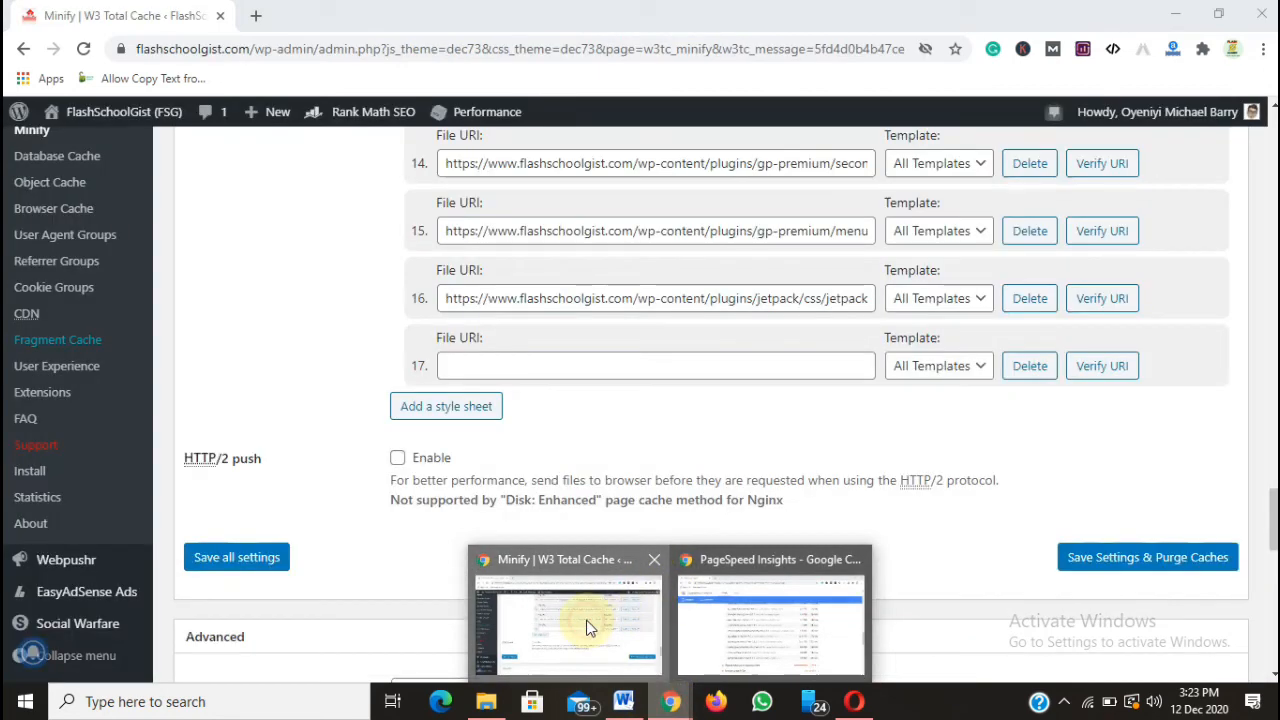
{"action": "left_click", "coordinate": [590, 628]}
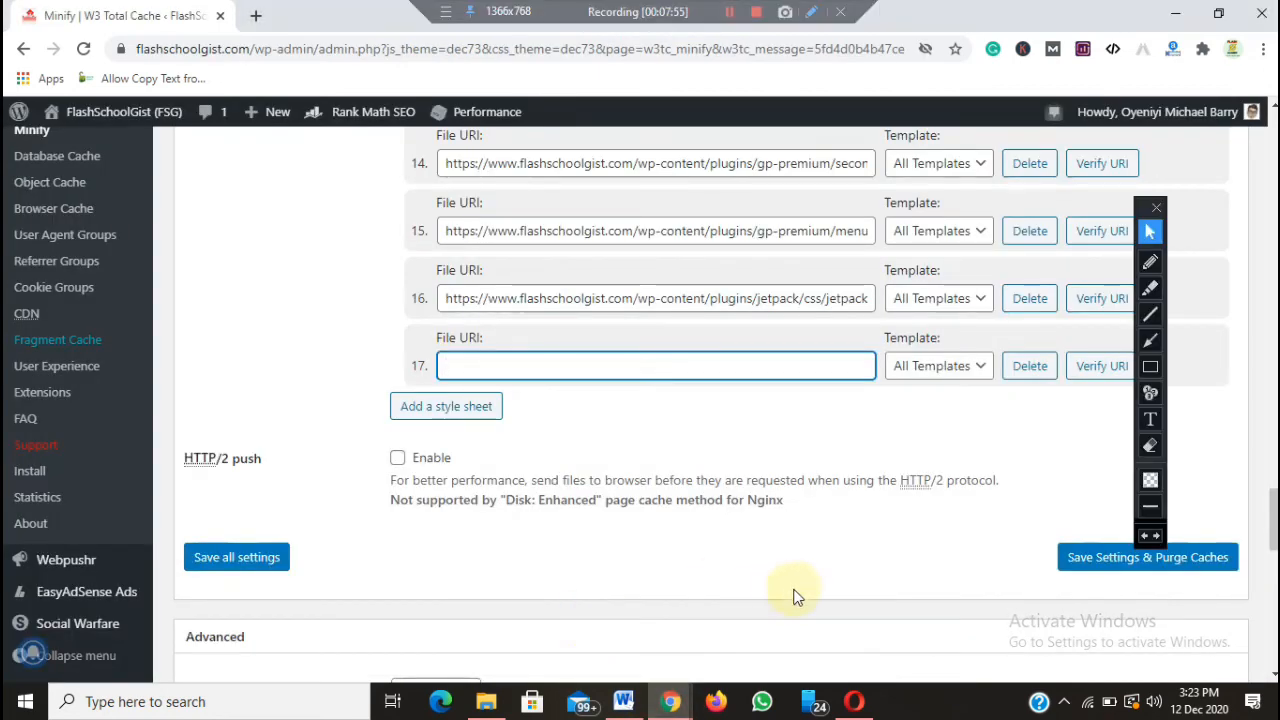
Step: Try to save all minify settings twice, dismissing the alert each time
{"action": "left_click", "coordinate": [235, 562]}
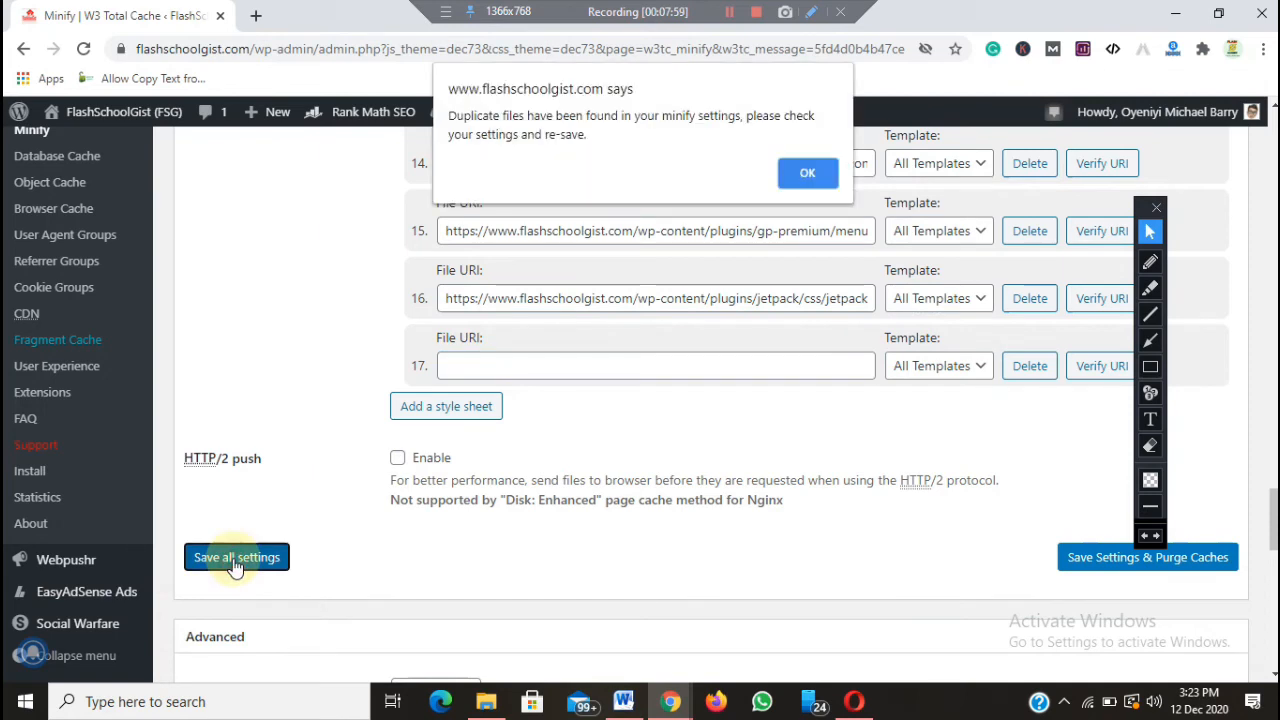
{"action": "left_click", "coordinate": [805, 180]}
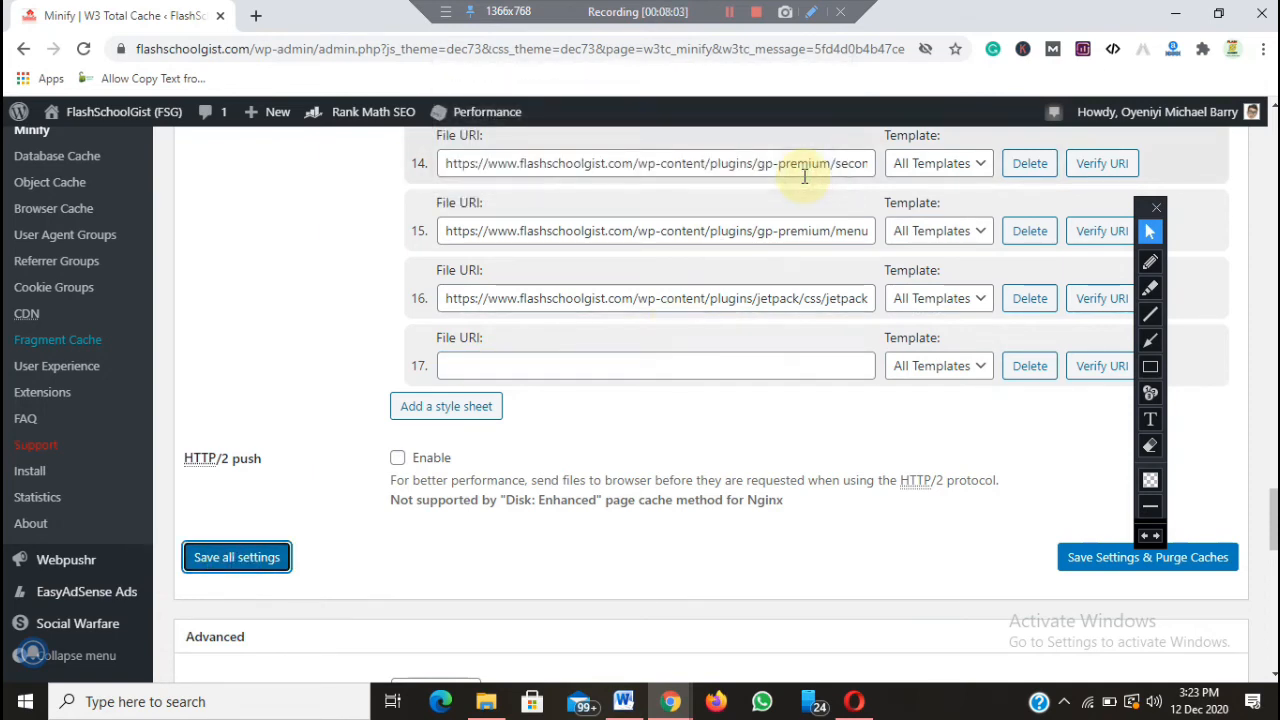
{"action": "left_click", "coordinate": [268, 562]}
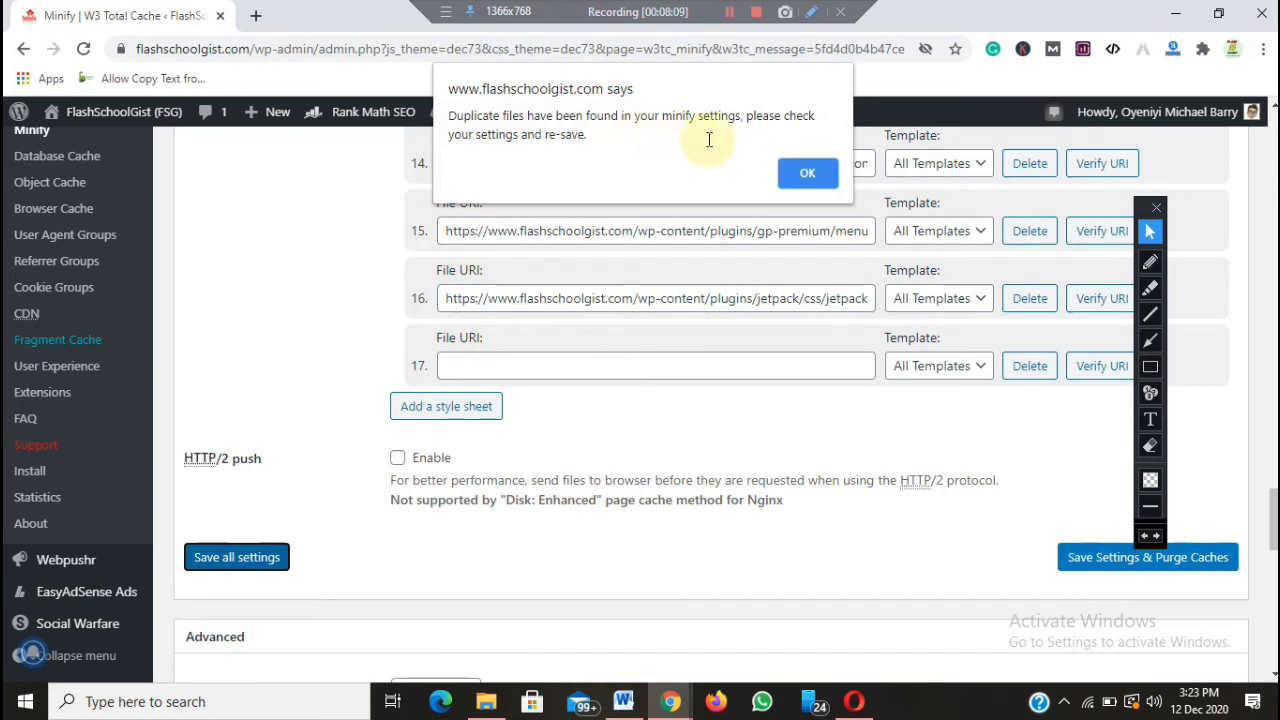
{"action": "left_click", "coordinate": [805, 173]}
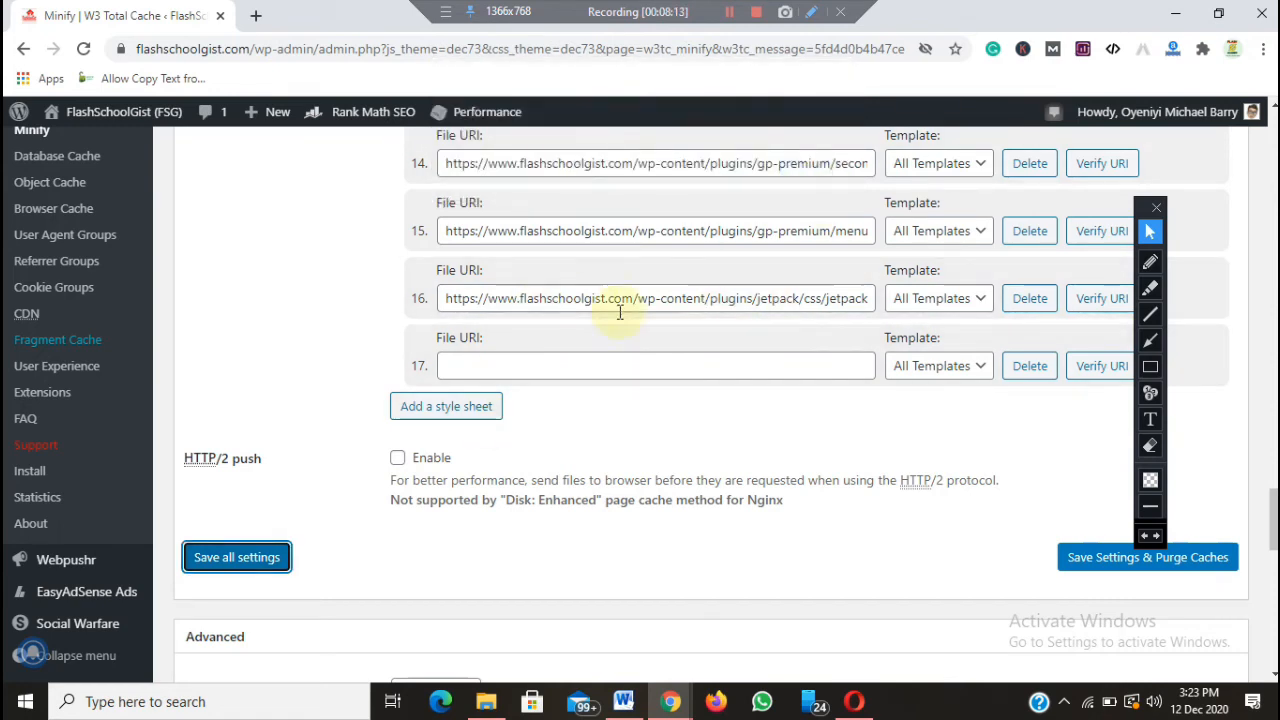
Step: Review the style sheet rows for duplicates and clear the fourteenth row's file URI
{"action": "scroll", "coordinate": [1273, 520], "scroll_direction": "up", "scroll_amount": 3}
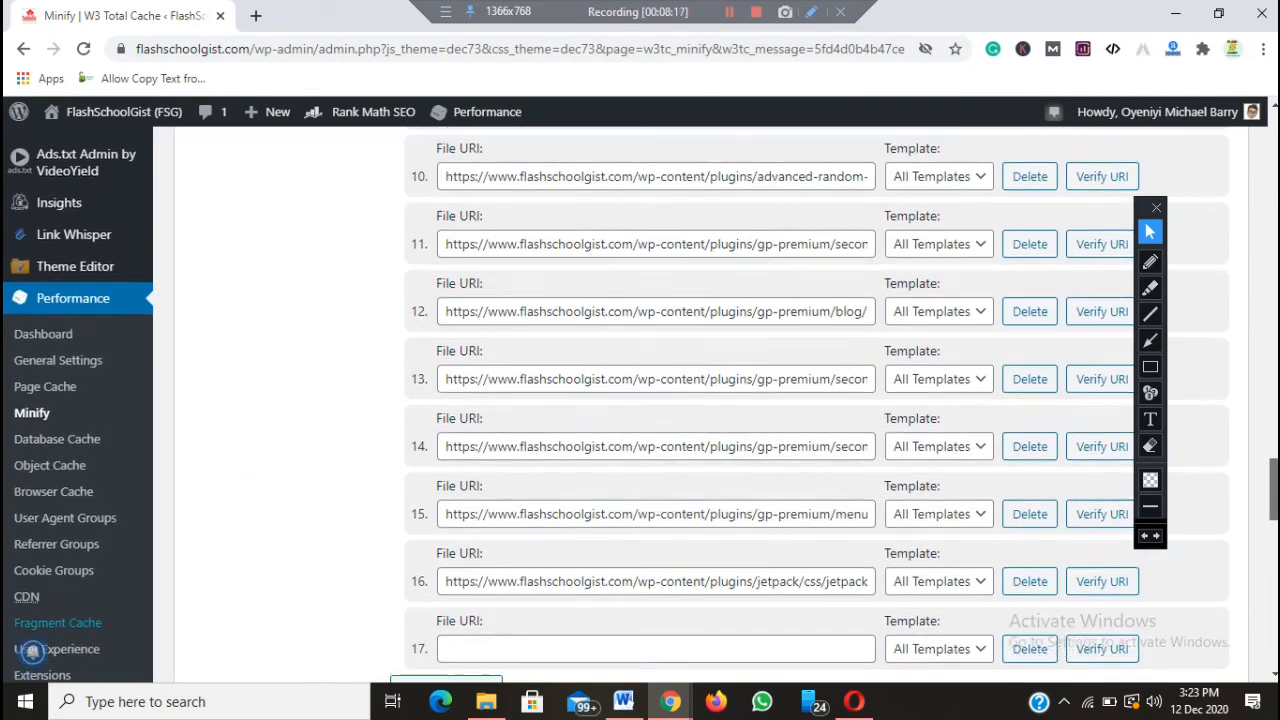
{"action": "scroll", "coordinate": [33, 651], "scroll_direction": "up", "scroll_amount": 3}
{"action": "scroll", "coordinate": [33, 651], "scroll_direction": "down", "scroll_amount": 1}
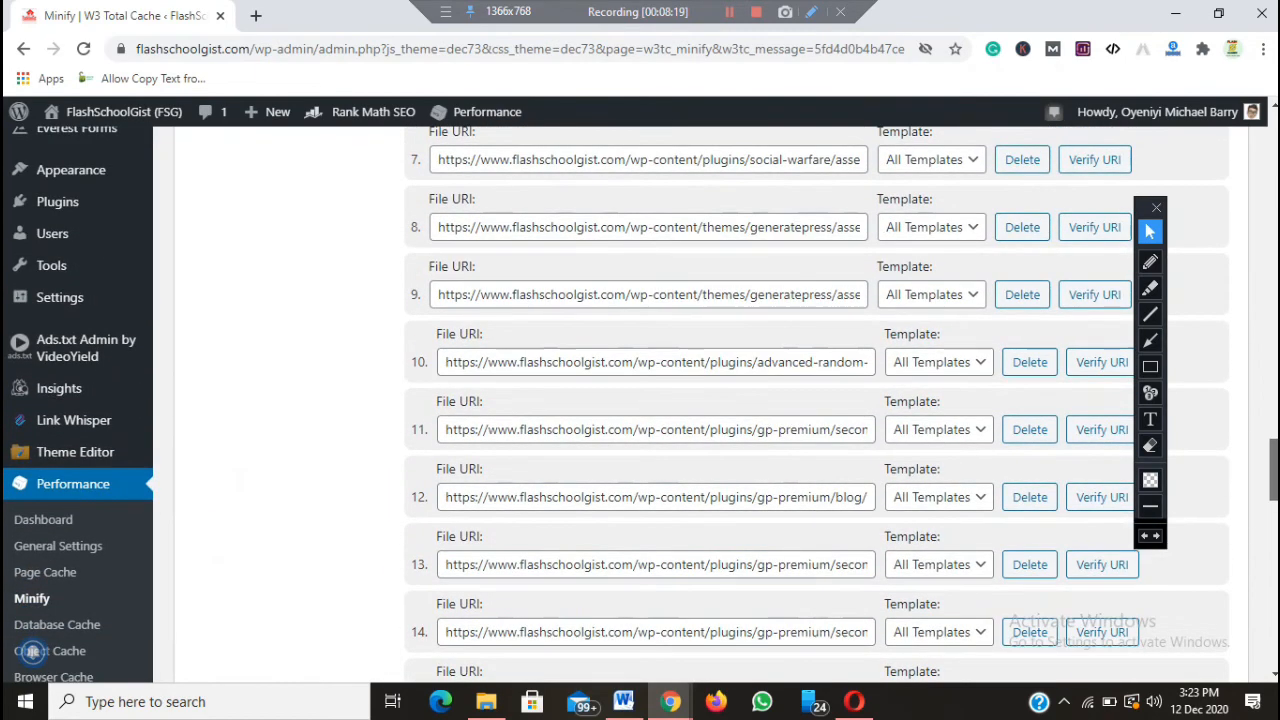
{"action": "scroll", "coordinate": [33, 651], "scroll_direction": "down", "scroll_amount": 1}
{"action": "scroll", "coordinate": [33, 651], "scroll_direction": "up", "scroll_amount": 1}
{"action": "scroll", "coordinate": [33, 653], "scroll_direction": "down", "scroll_amount": 2}
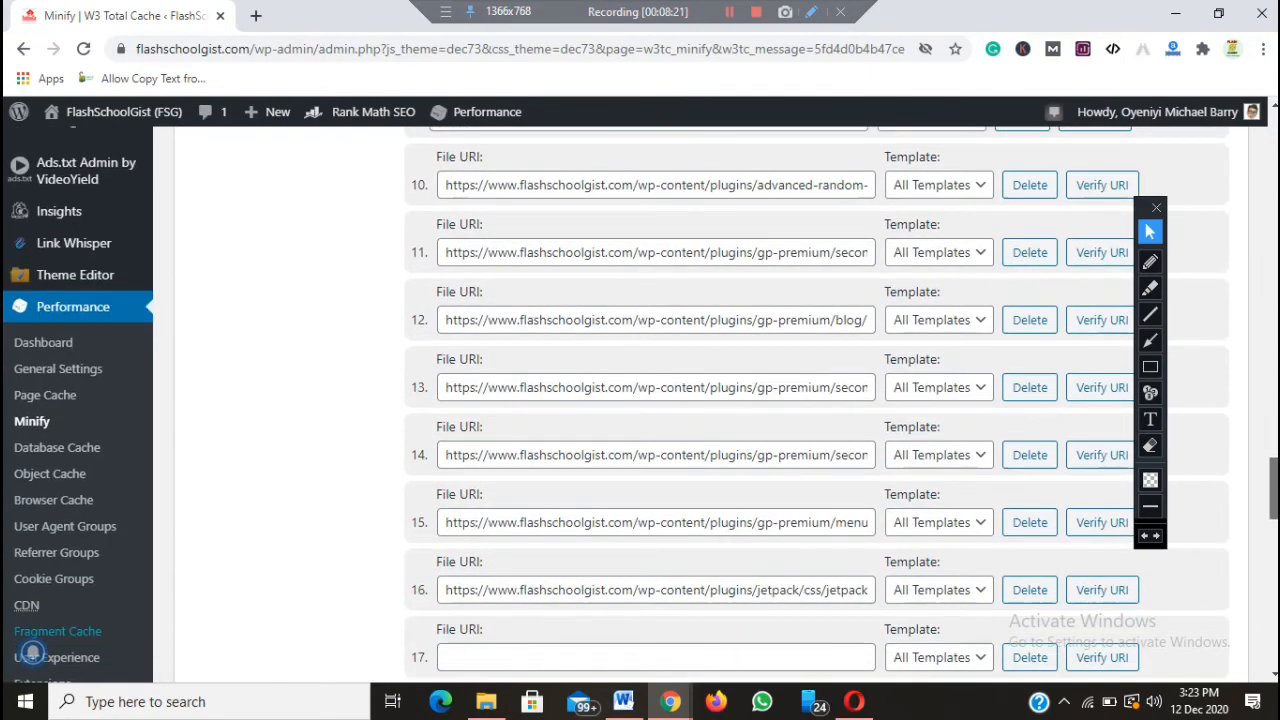
{"action": "scroll", "coordinate": [33, 651], "scroll_direction": "down", "scroll_amount": 1}
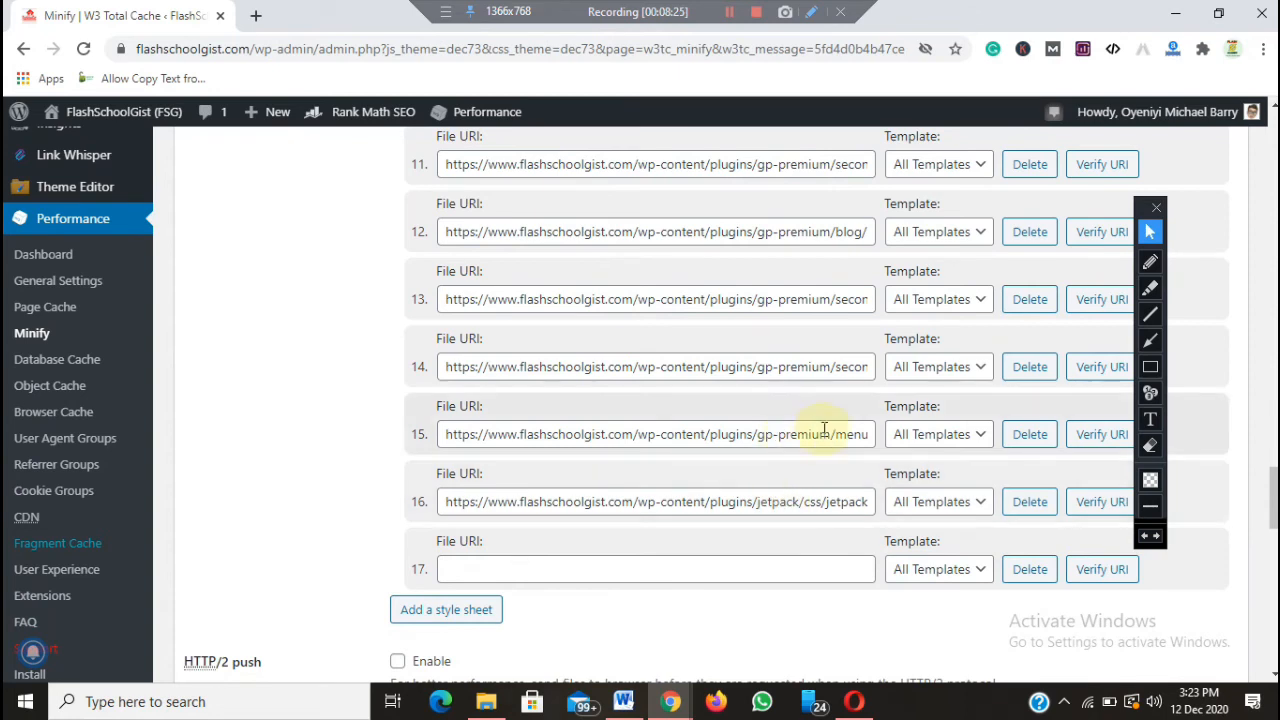
{"action": "left_click", "coordinate": [775, 366]}
{"action": "key", "text": "ctrl+a"}
{"action": "key", "text": "BackSpace"}
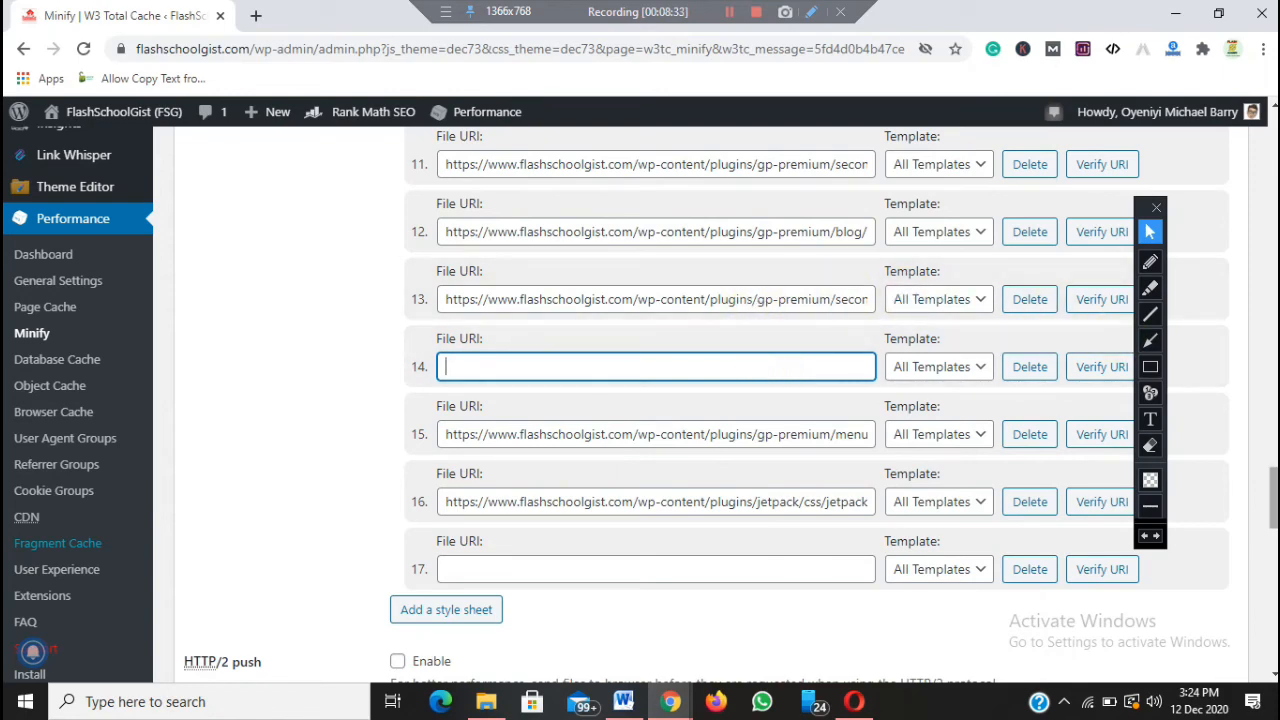
{"action": "scroll", "coordinate": [910, 500], "scroll_direction": "up", "scroll_amount": 3}
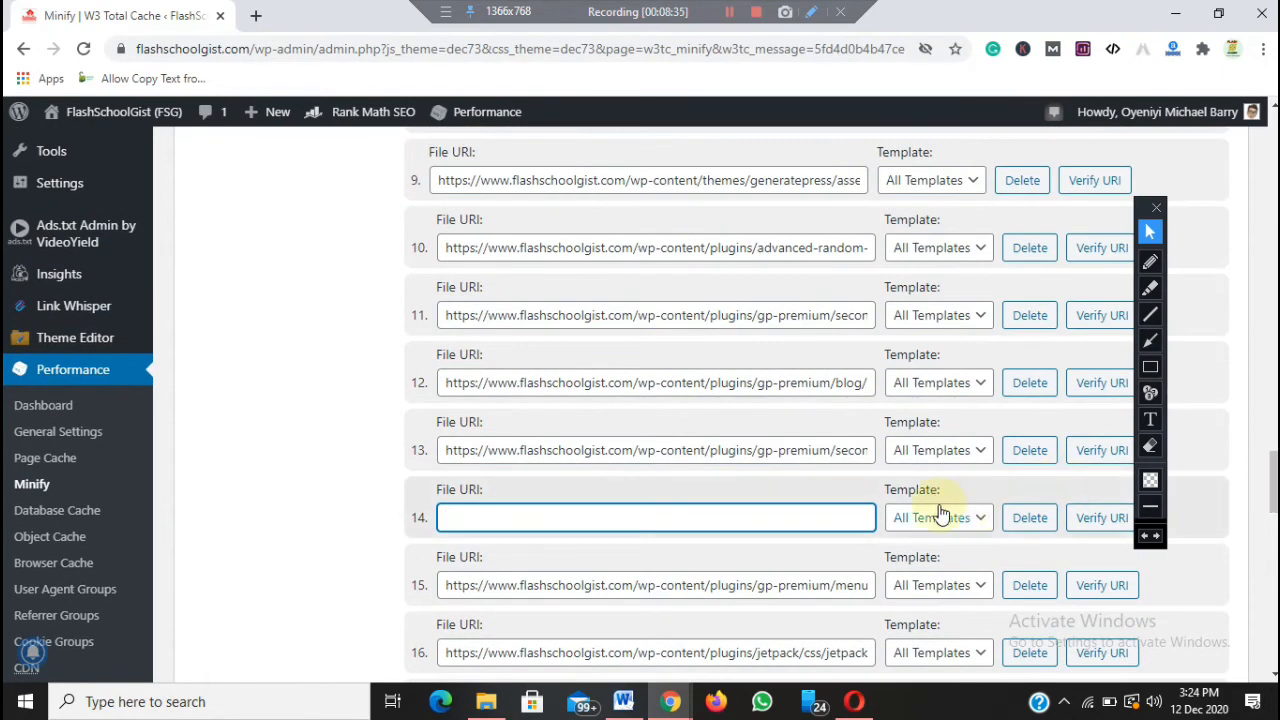
Step: Compare the thirteenth style sheet's file URI with the eleventh row and clear the thirteenth row's file URI
{"action": "left_click_drag", "start_coordinate": [818, 452], "coordinate": [880, 452]}
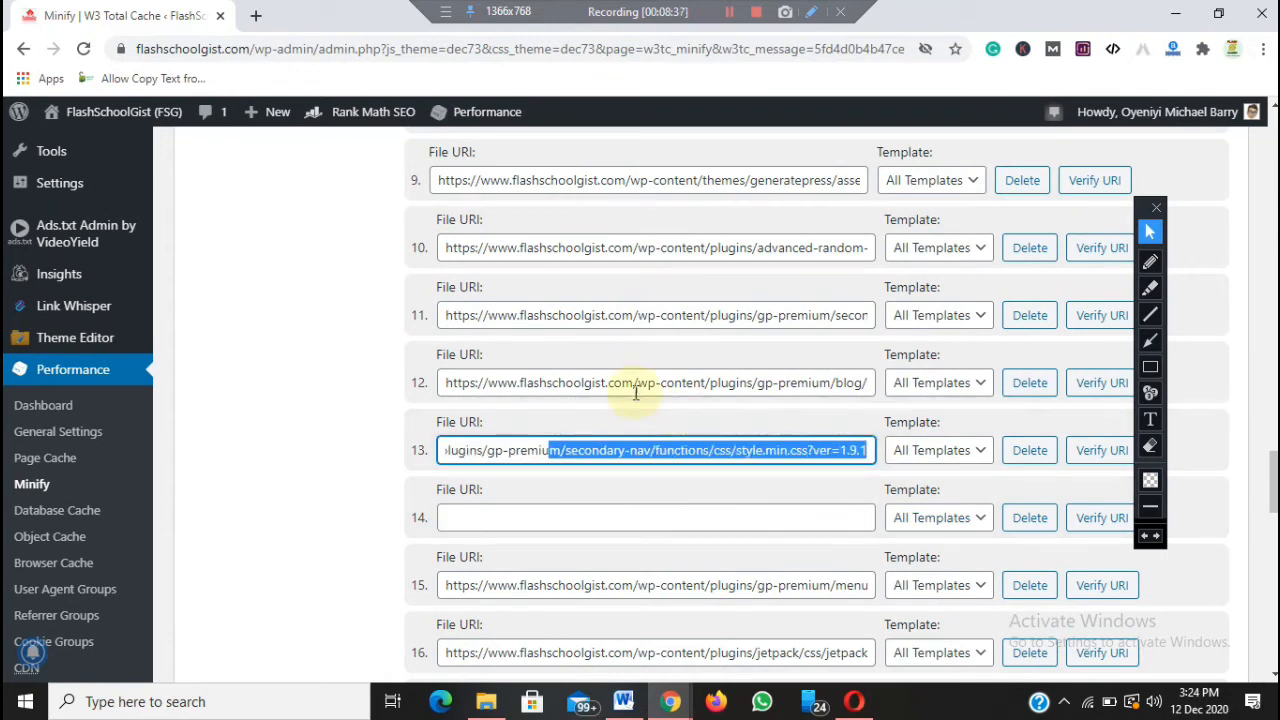
{"action": "left_click_drag", "start_coordinate": [760, 316], "coordinate": [841, 315]}
{"action": "left_click", "coordinate": [694, 452]}
{"action": "key", "text": "ctrl+a"}
{"action": "key", "text": "BackSpace"}
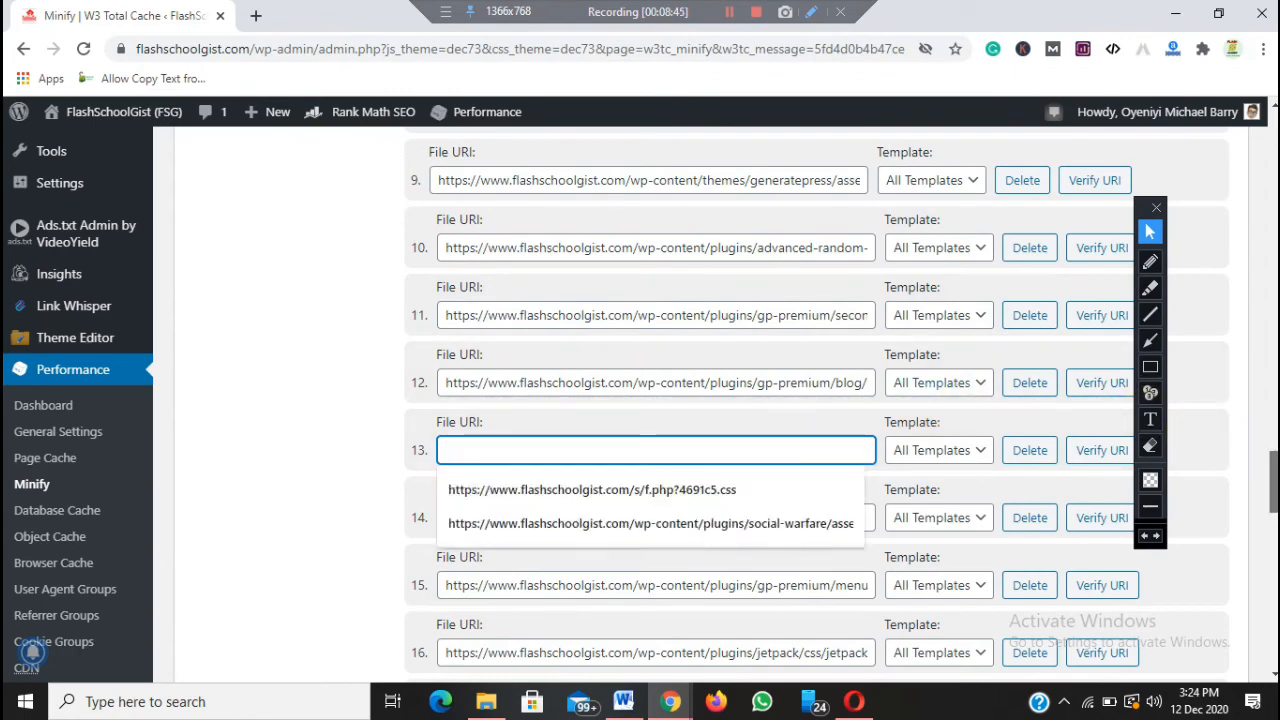
Step: Check the eighth and ninth style sheet rows for duplicate GeneratePress files and save all minify settings
{"action": "scroll", "coordinate": [640, 400], "scroll_direction": "up", "scroll_amount": 3}
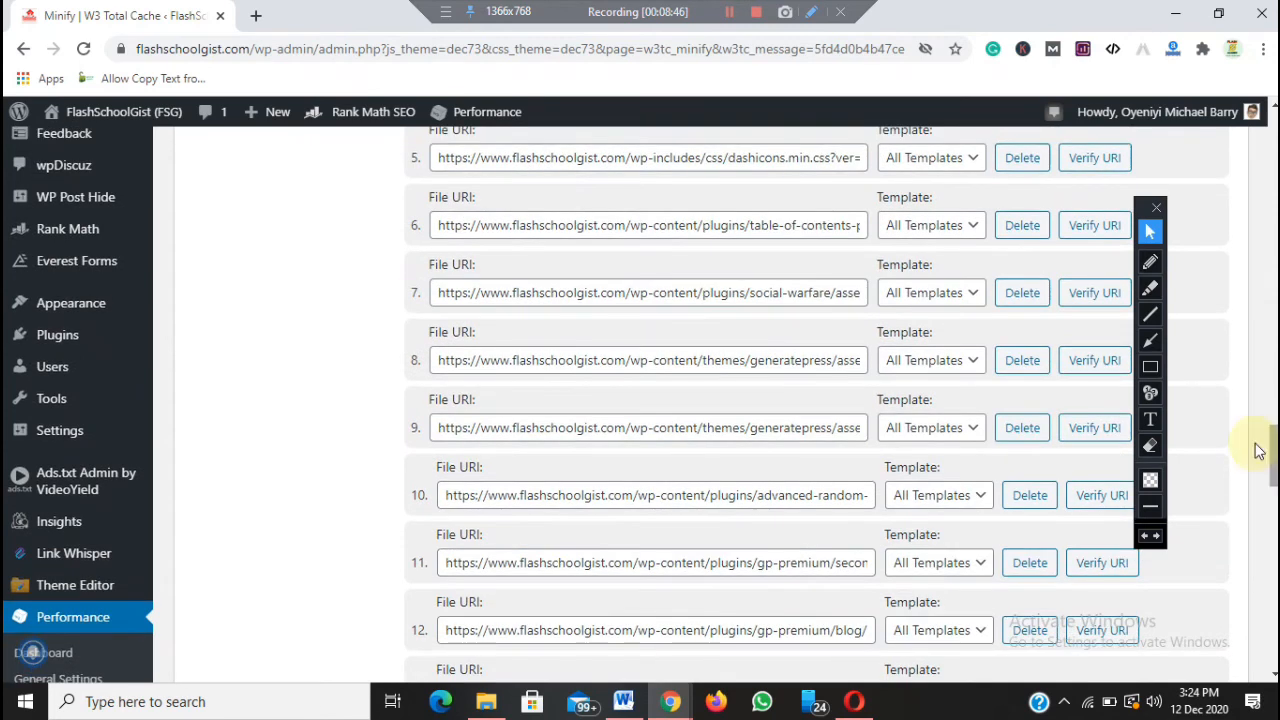
{"action": "left_click_drag", "start_coordinate": [763, 365], "coordinate": [855, 362]}
{"action": "left_click_drag", "start_coordinate": [703, 427], "coordinate": [830, 428]}
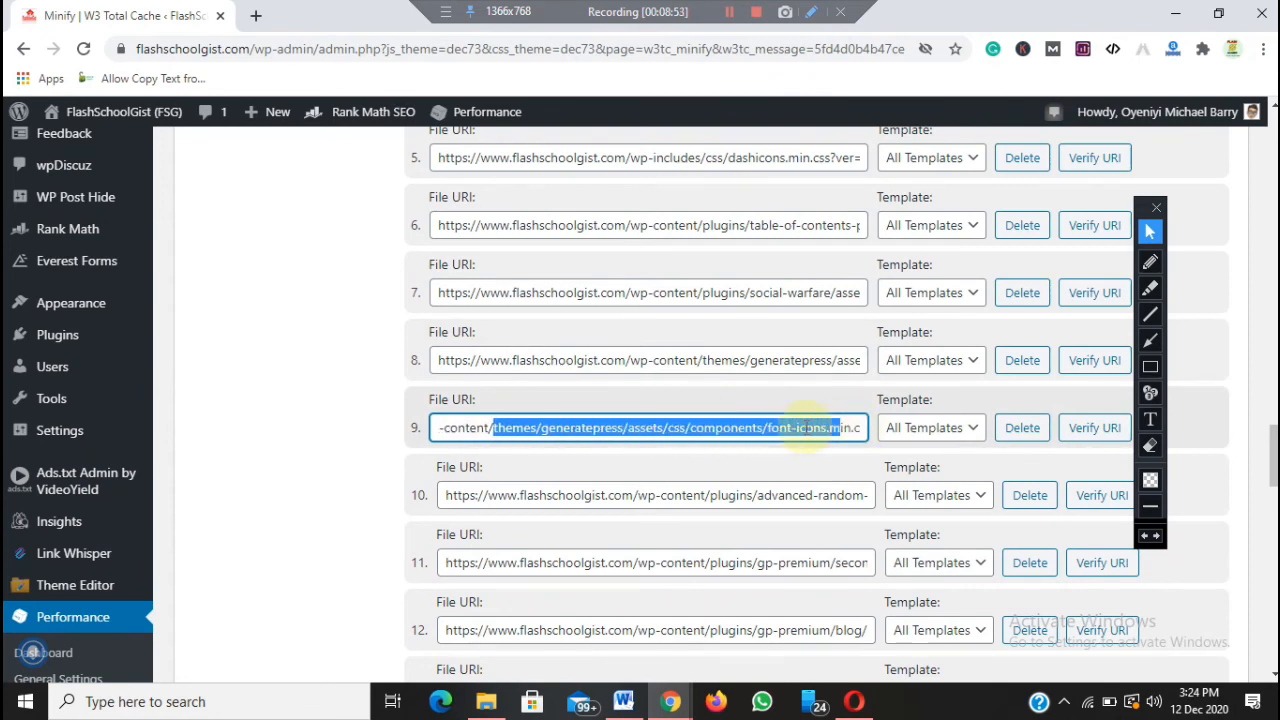
{"action": "left_click", "coordinate": [725, 430]}
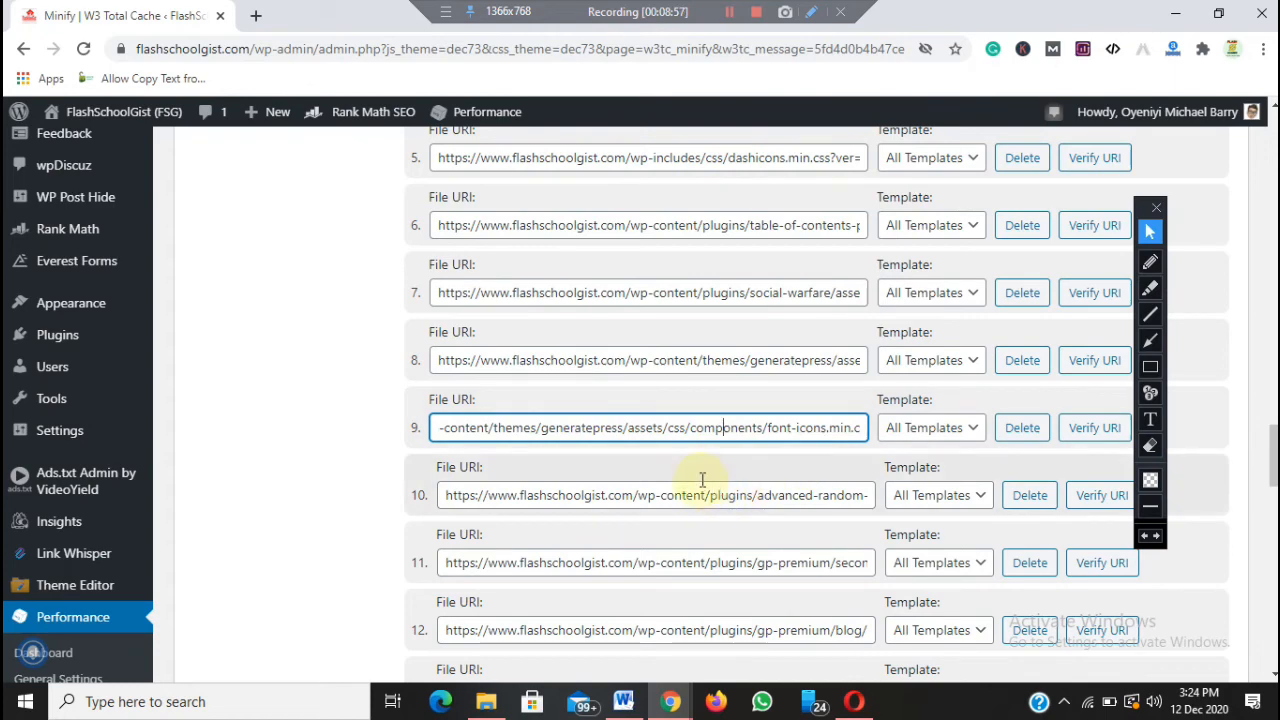
{"action": "left_click_drag", "start_coordinate": [774, 362], "coordinate": [846, 365]}
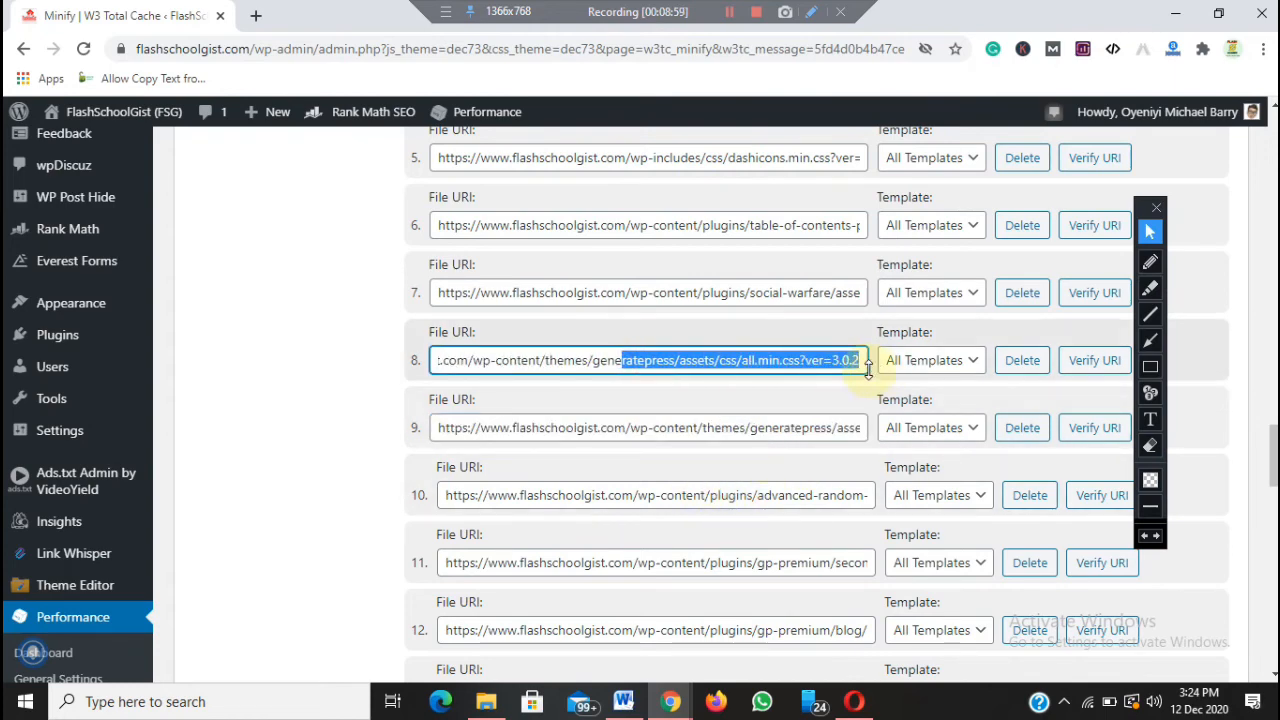
{"action": "scroll", "coordinate": [640, 400], "scroll_direction": "down", "scroll_amount": 7}
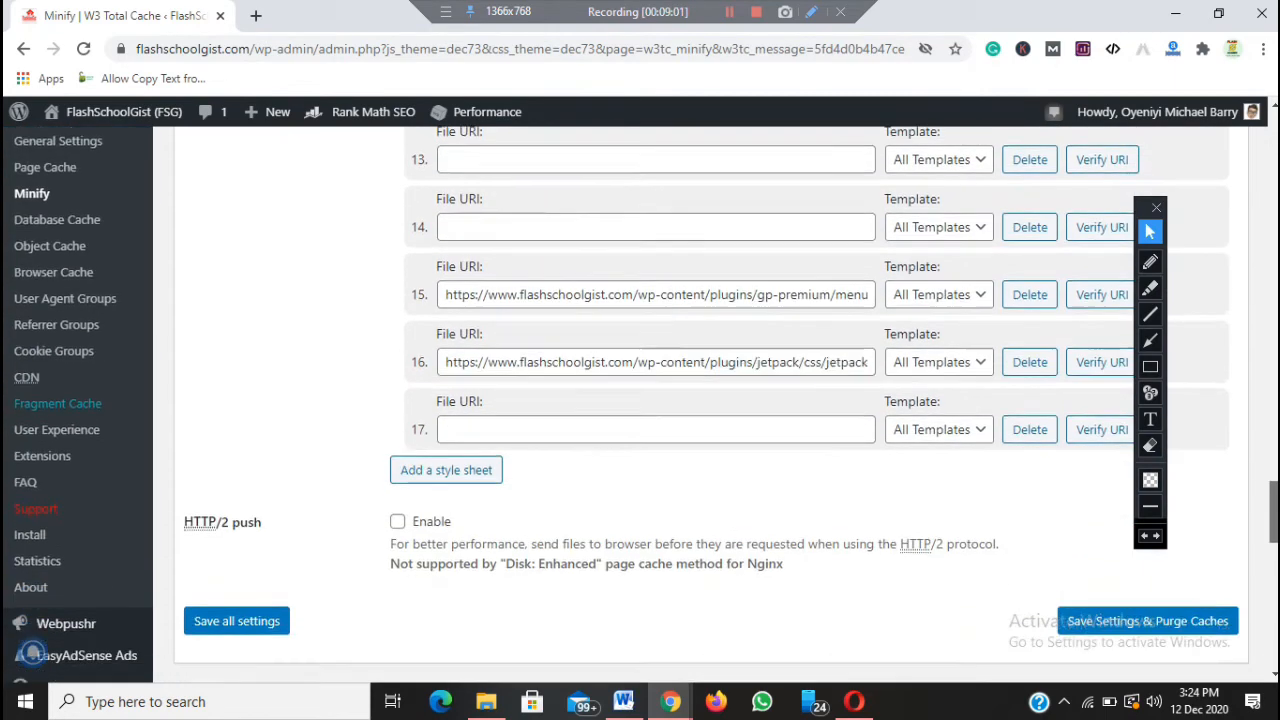
{"action": "left_click", "coordinate": [214, 513]}
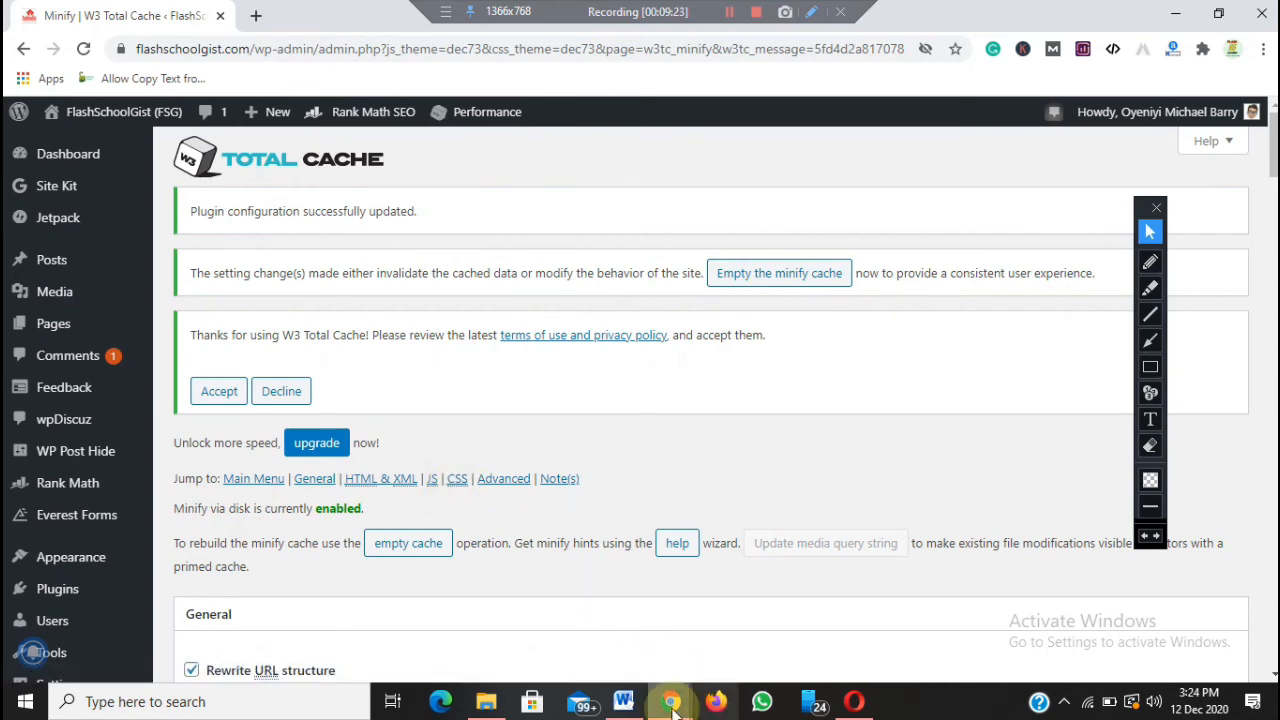
{"action": "mouse_move", "coordinate": [670, 701]}
{"action": "left_click", "coordinate": [730, 626]}
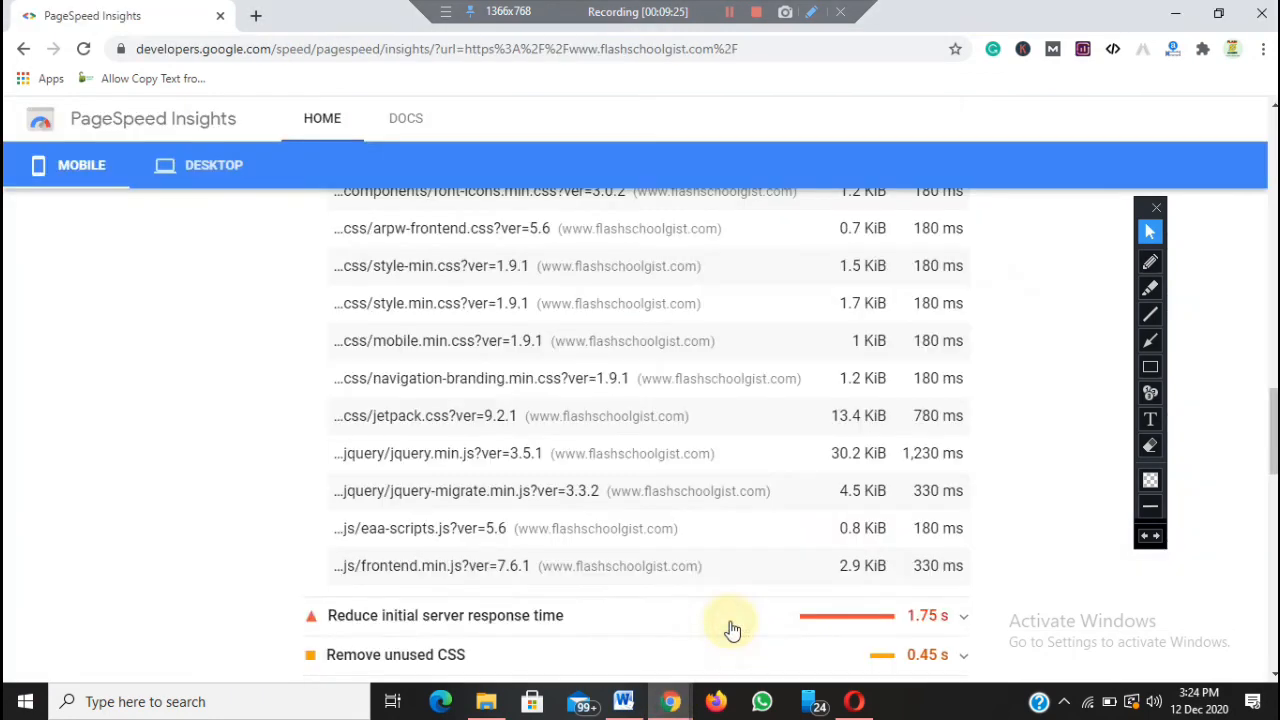
{"action": "left_click_drag", "start_coordinate": [1273, 432], "coordinate": [1230, 158]}
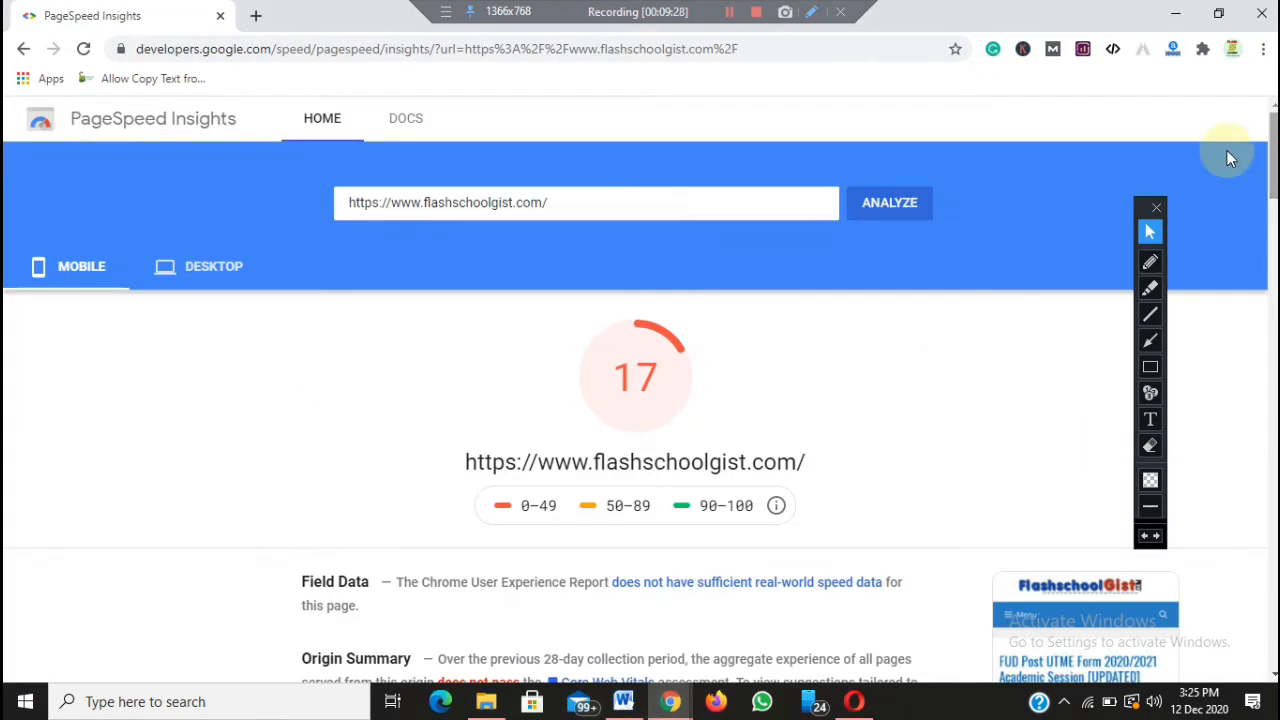
{"action": "left_click", "coordinate": [890, 202]}
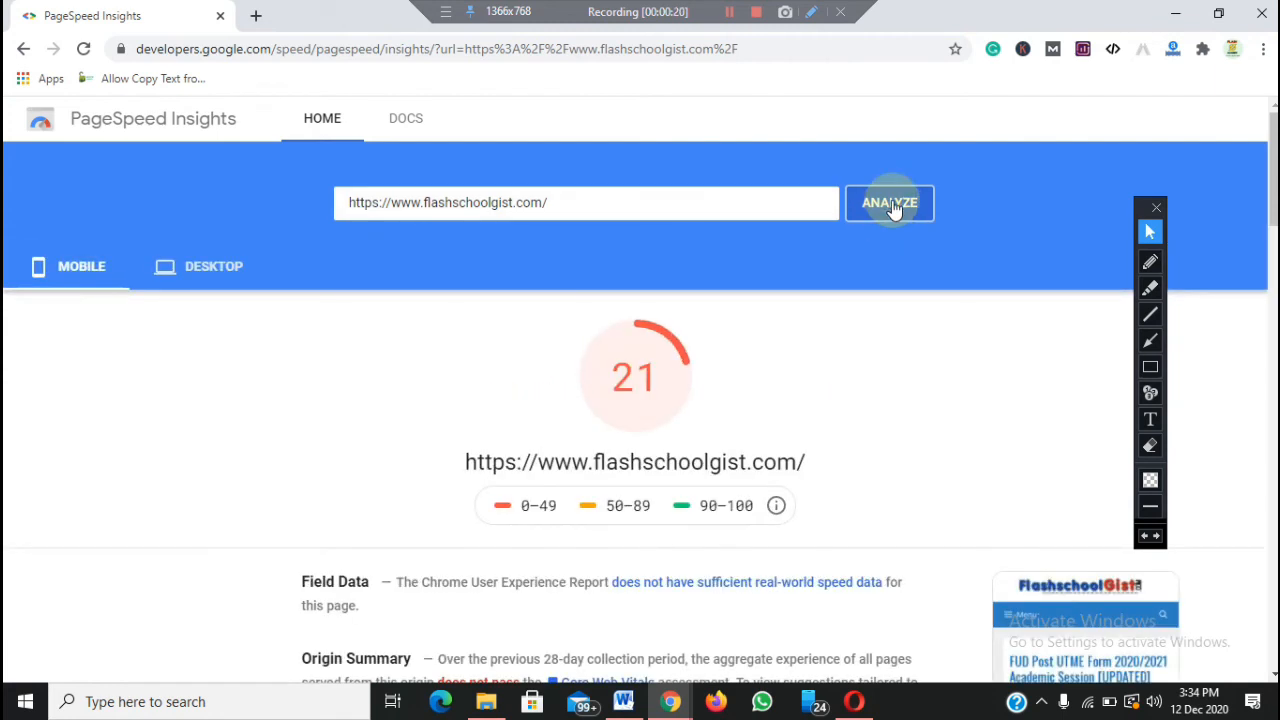
Step: Examine the new mobile report's opportunities and expand Eliminate render-blocking resources to review the files still listed
{"action": "scroll", "coordinate": [1009, 476], "scroll_direction": "down", "scroll_amount": 4}
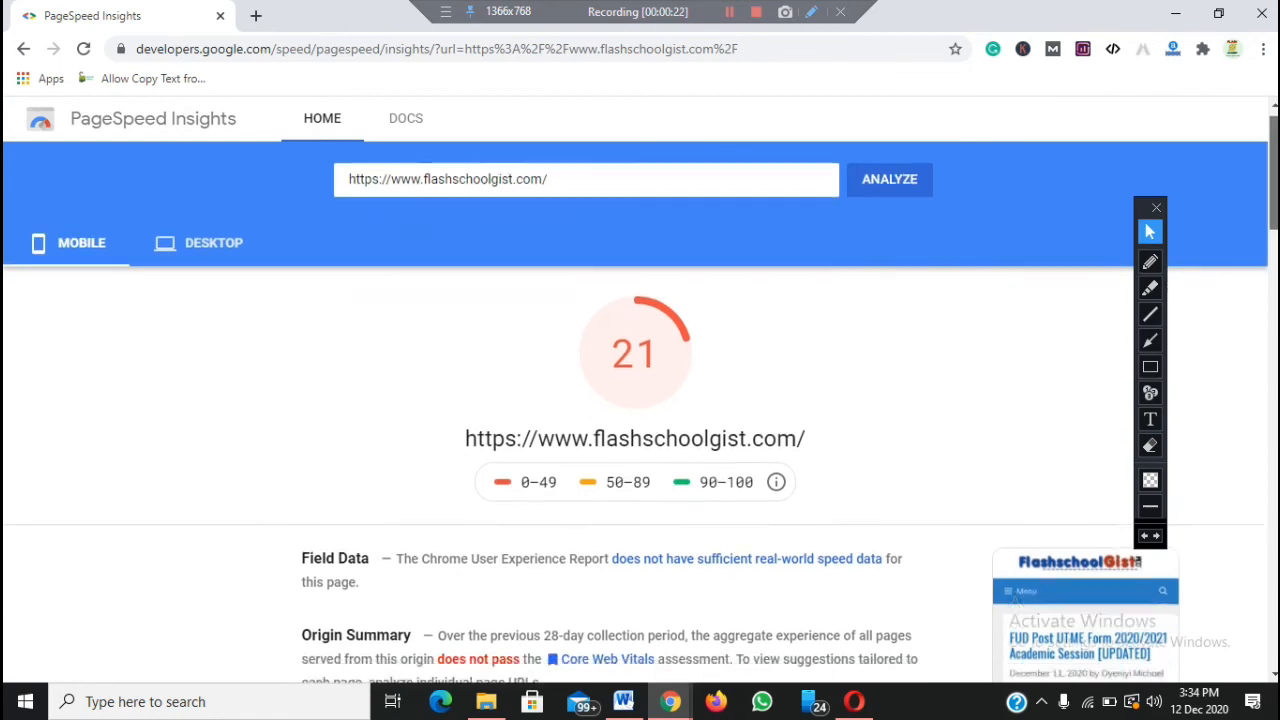
{"action": "scroll", "coordinate": [1009, 476], "scroll_direction": "down", "scroll_amount": 6}
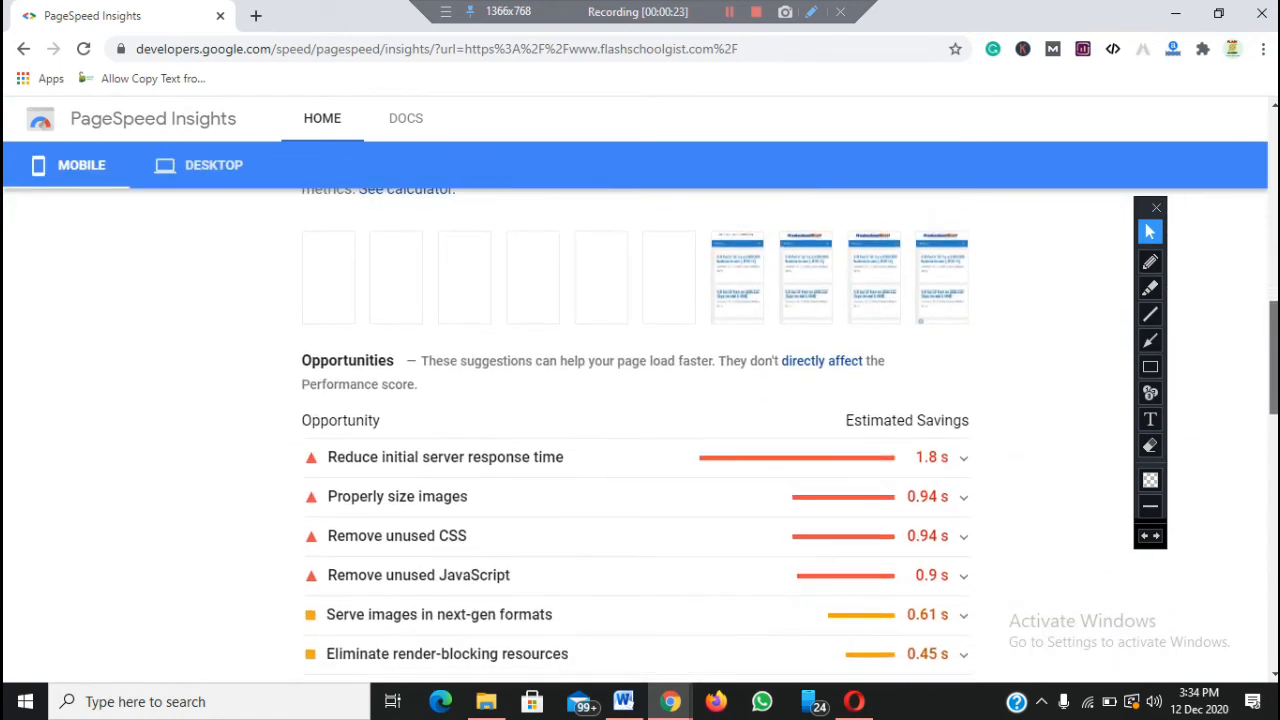
{"action": "scroll", "coordinate": [1009, 476], "scroll_direction": "down", "scroll_amount": 1}
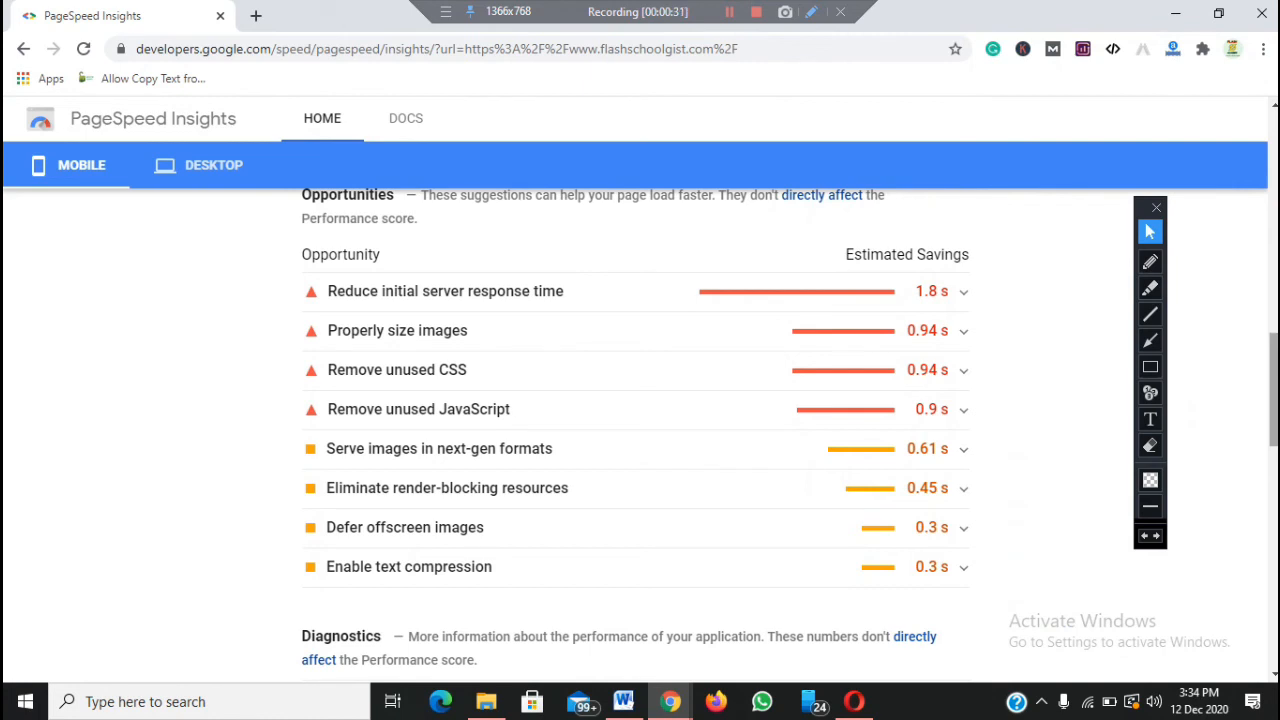
{"action": "scroll", "coordinate": [943, 414], "scroll_direction": "down", "scroll_amount": 1}
{"action": "left_click", "coordinate": [546, 442]}
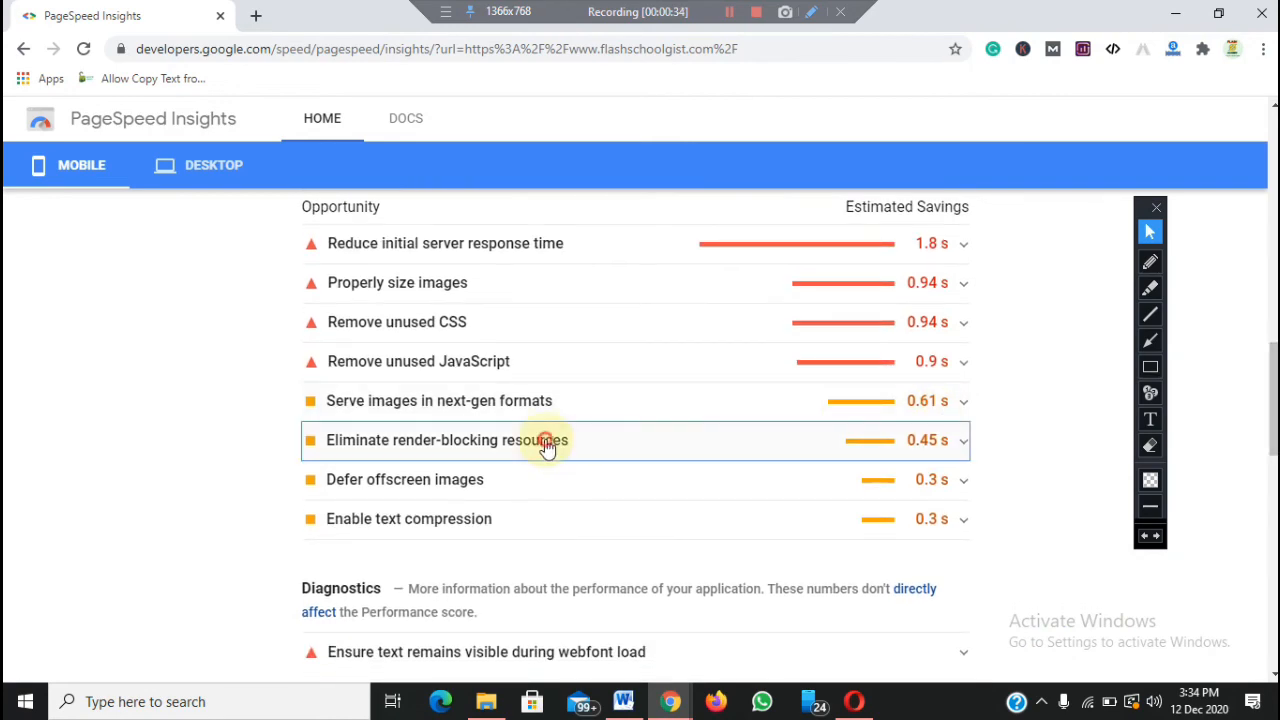
{"action": "scroll", "coordinate": [1273, 375], "scroll_direction": "down", "scroll_amount": 1}
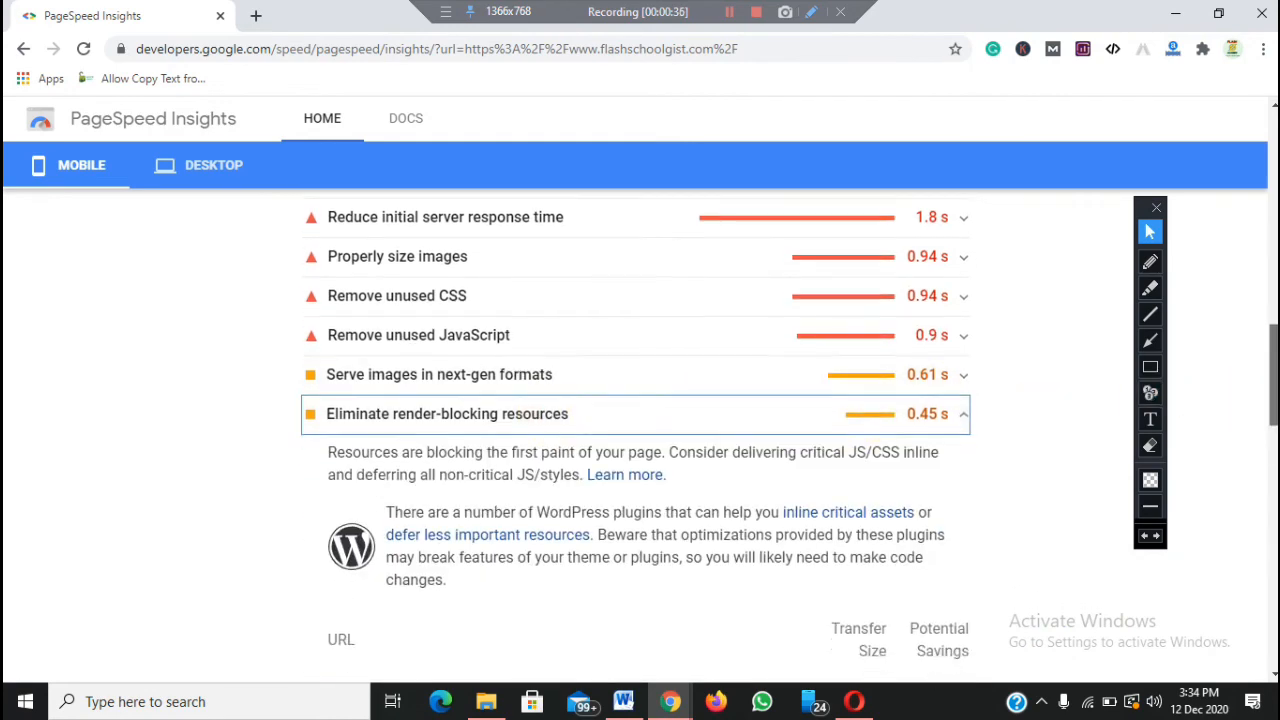
{"action": "scroll", "coordinate": [1273, 375], "scroll_direction": "down", "scroll_amount": 2}
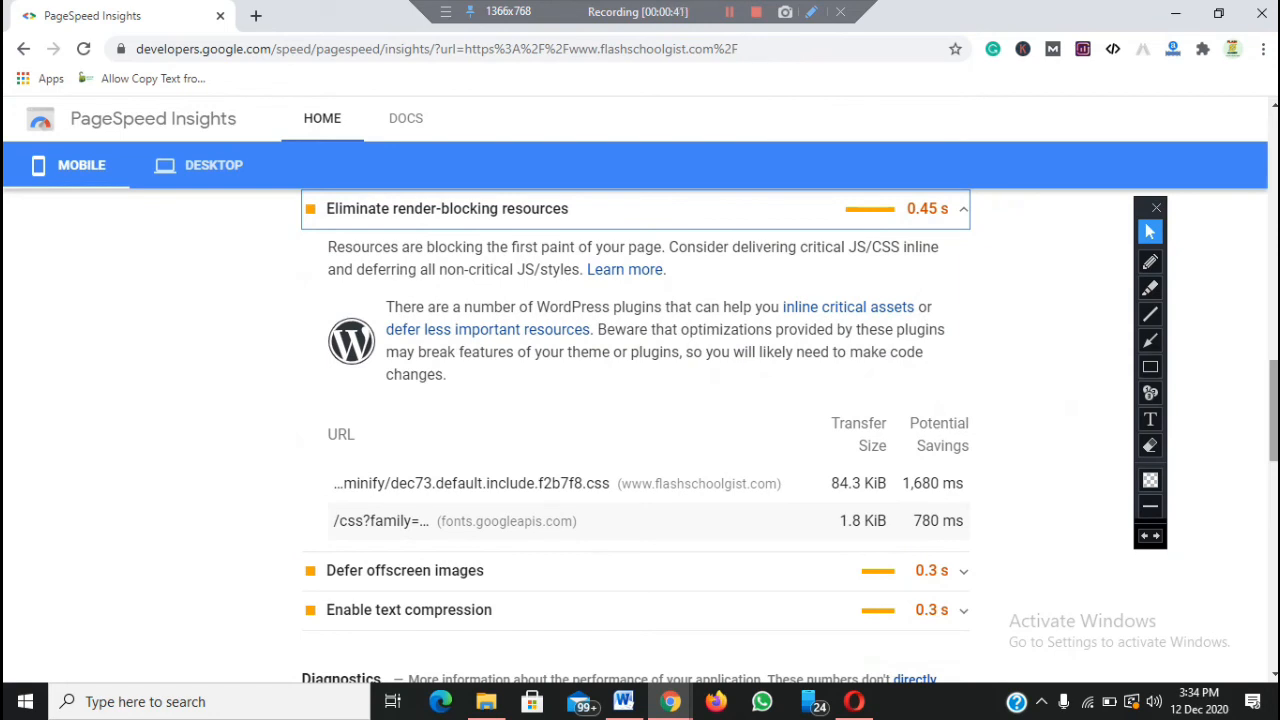
Step: Outline Reduce initial server response time, Properly size images, Remove unused CSS and Remove unused JavaScript with red rectangles
{"action": "scroll", "coordinate": [1273, 418], "scroll_direction": "up", "scroll_amount": 3}
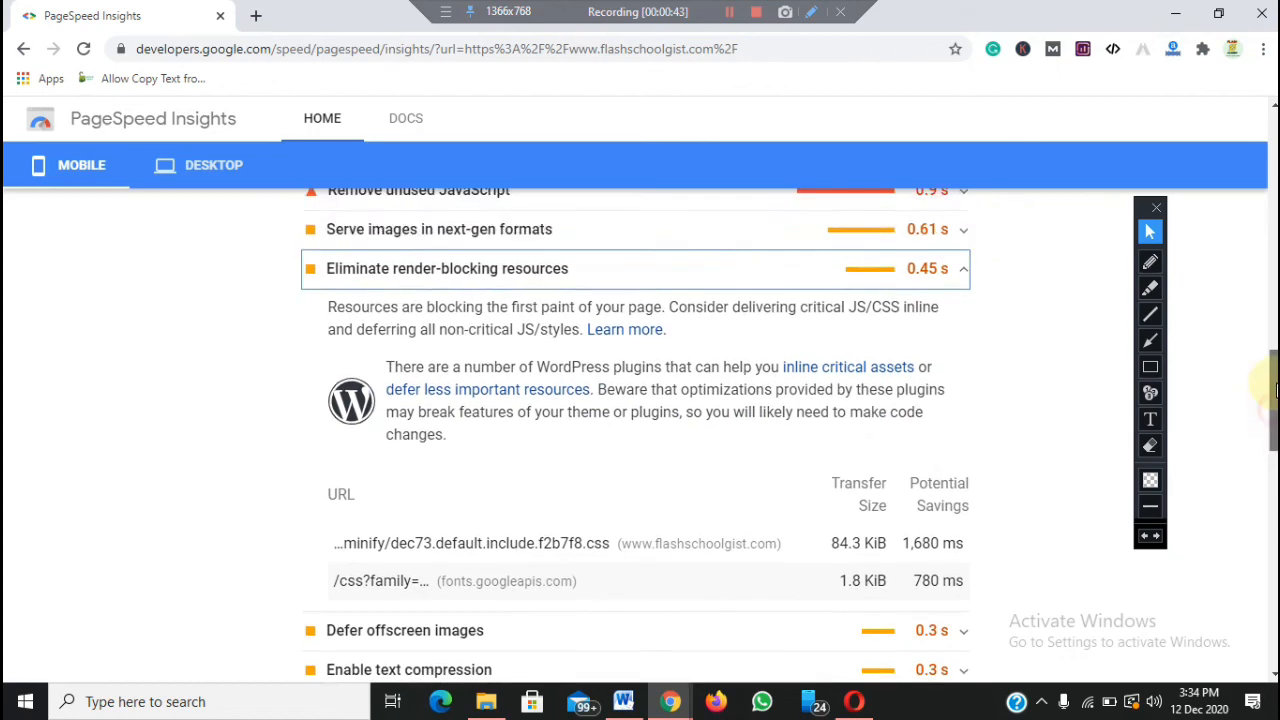
{"action": "scroll", "coordinate": [1273, 380], "scroll_direction": "up", "scroll_amount": 1}
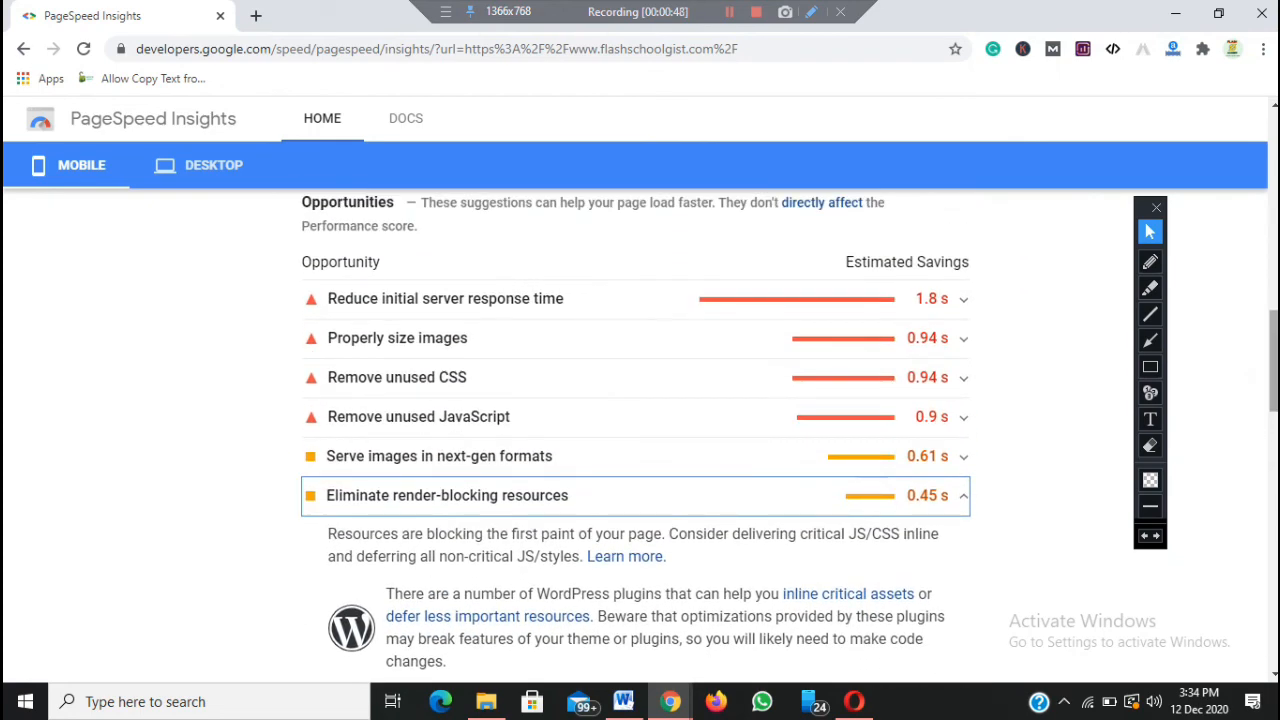
{"action": "left_click", "coordinate": [1150, 366]}
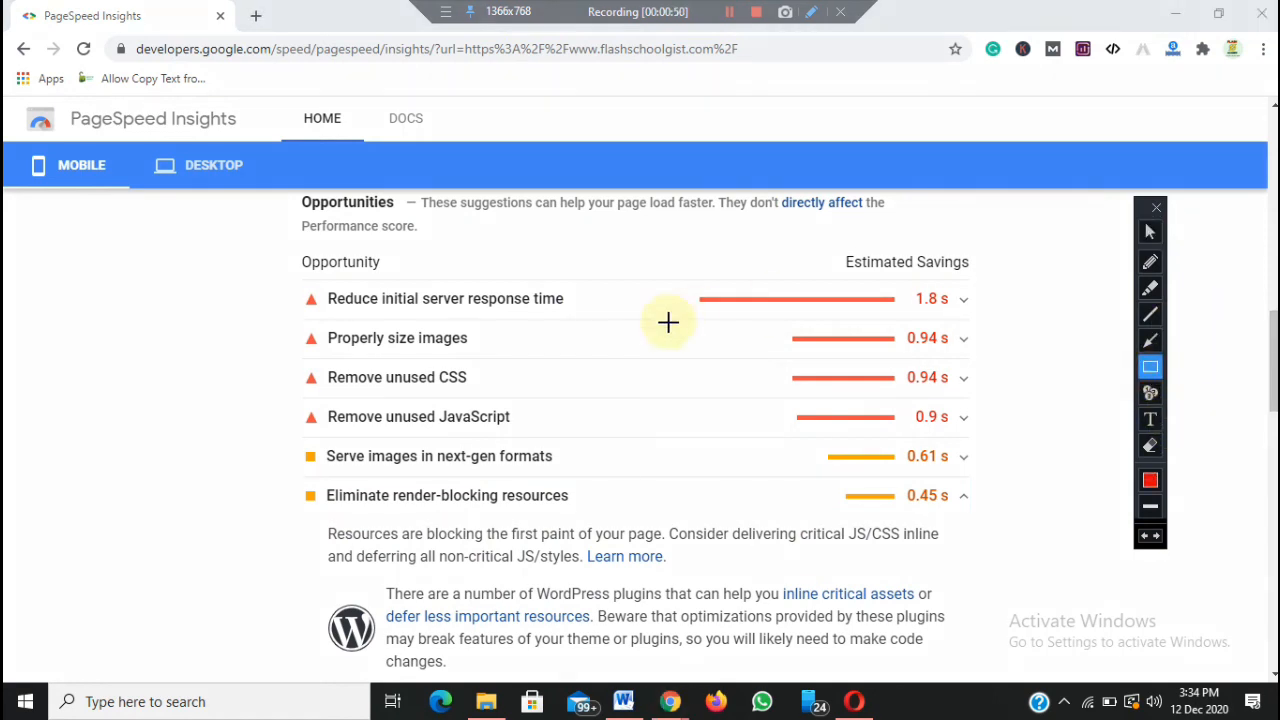
{"action": "mouse_move", "coordinate": [302, 280]}
{"action": "left_mouse_down"}
{"action": "mouse_move", "coordinate": [514, 323]}
{"action": "mouse_move", "coordinate": [619, 319]}
{"action": "left_mouse_up"}
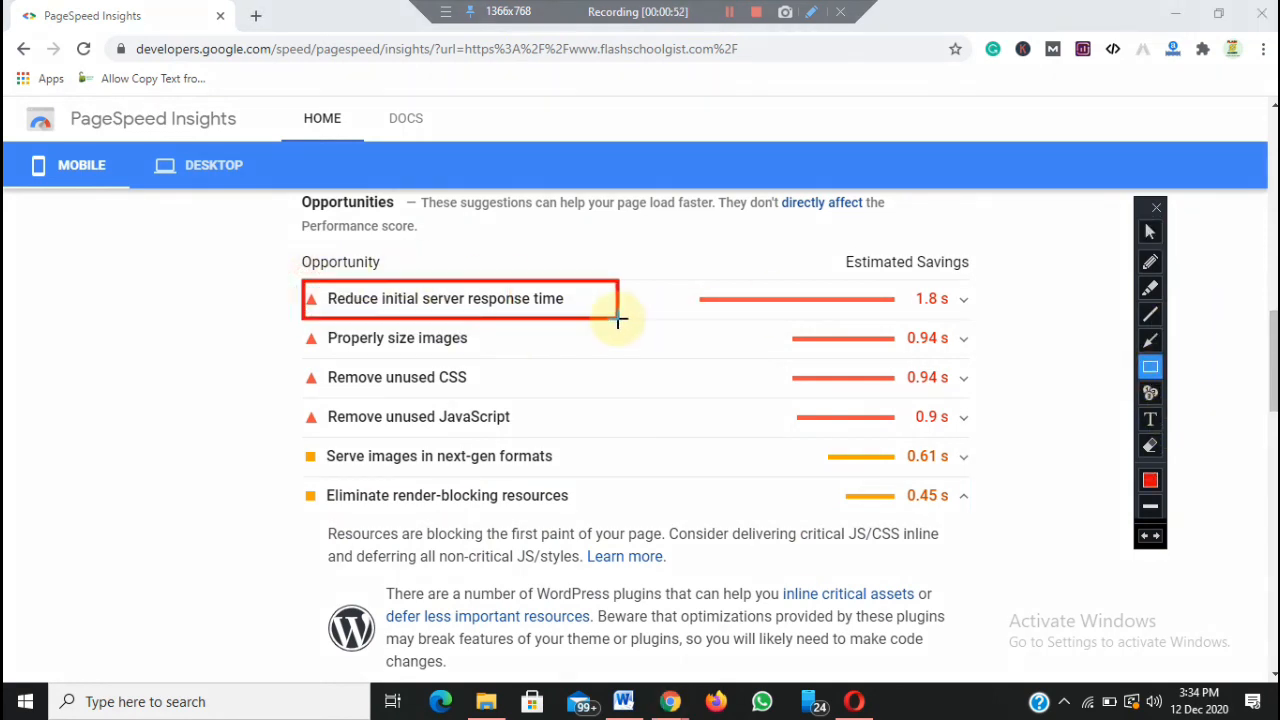
{"action": "left_click_drag", "start_coordinate": [334, 331], "coordinate": [496, 351]}
{"action": "mouse_move", "coordinate": [310, 366]}
{"action": "left_mouse_down"}
{"action": "mouse_move", "coordinate": [384, 388]}
{"action": "mouse_move", "coordinate": [496, 393]}
{"action": "left_mouse_up"}
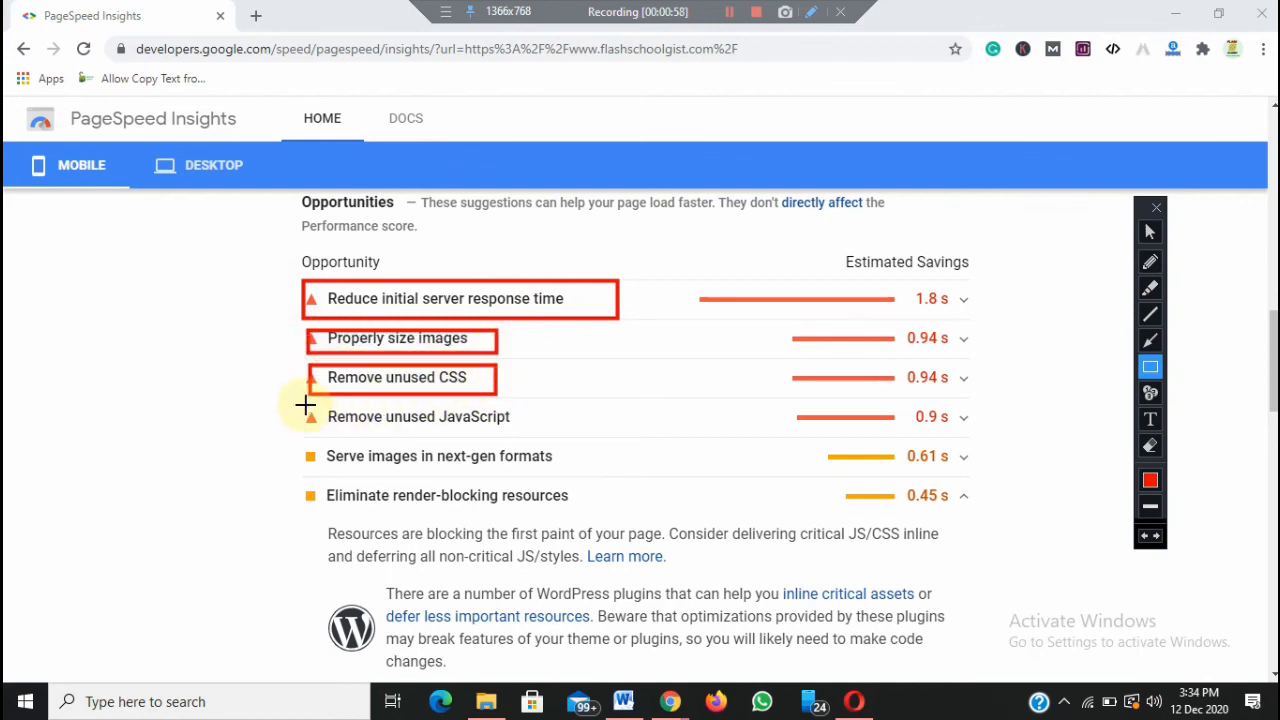
{"action": "left_click_drag", "start_coordinate": [305, 404], "coordinate": [540, 433]}
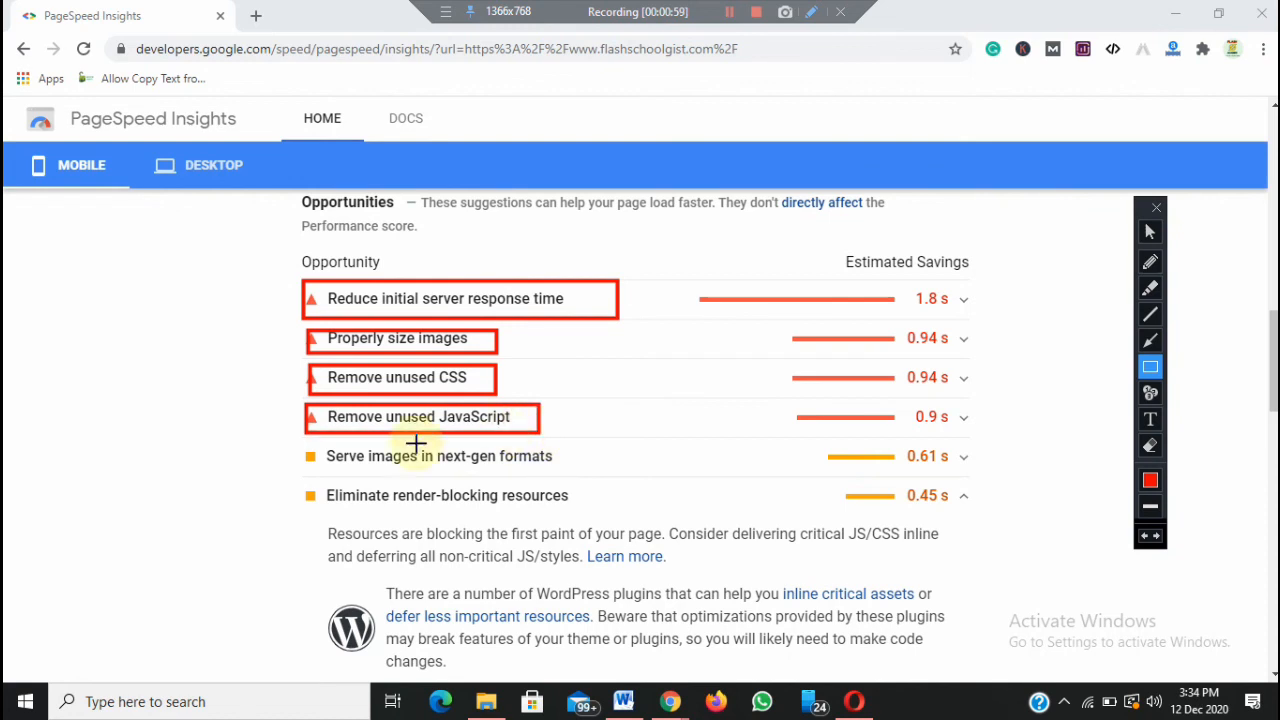
{"action": "left_click", "coordinate": [1146, 236]}
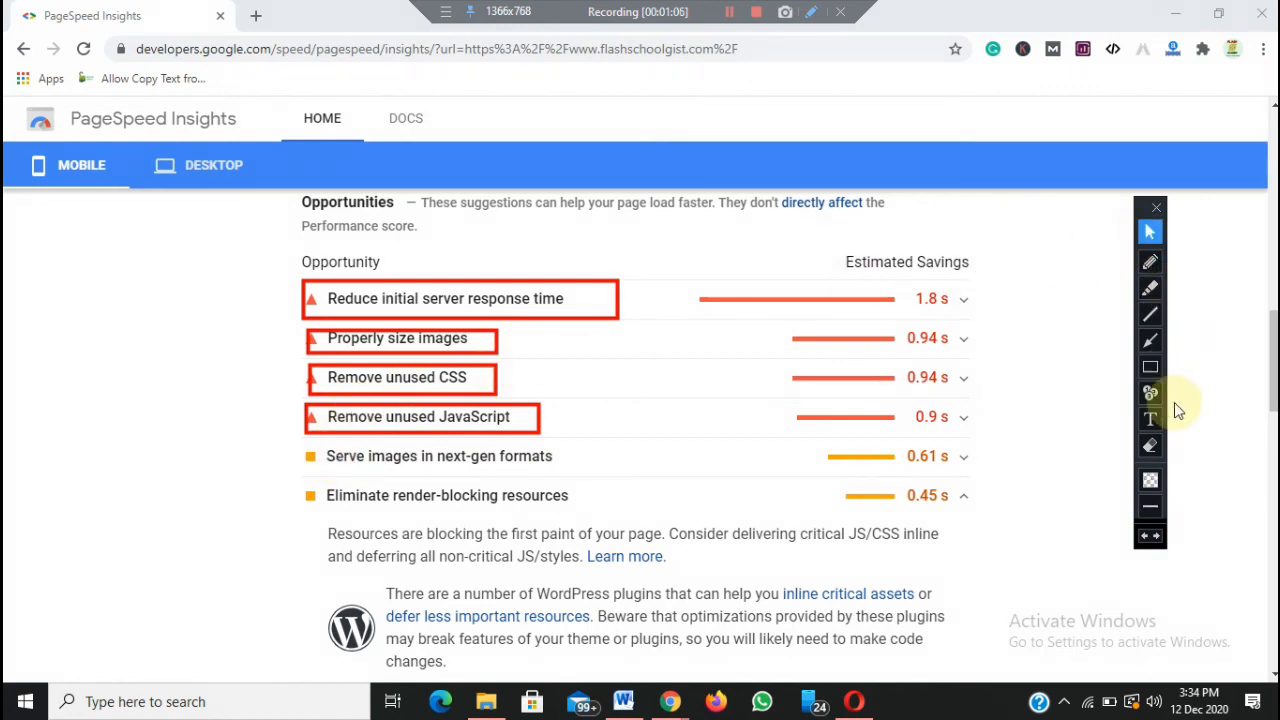
Step: Undo the four red rectangles drawn over the opportunities list
{"action": "left_click", "coordinate": [1147, 536]}
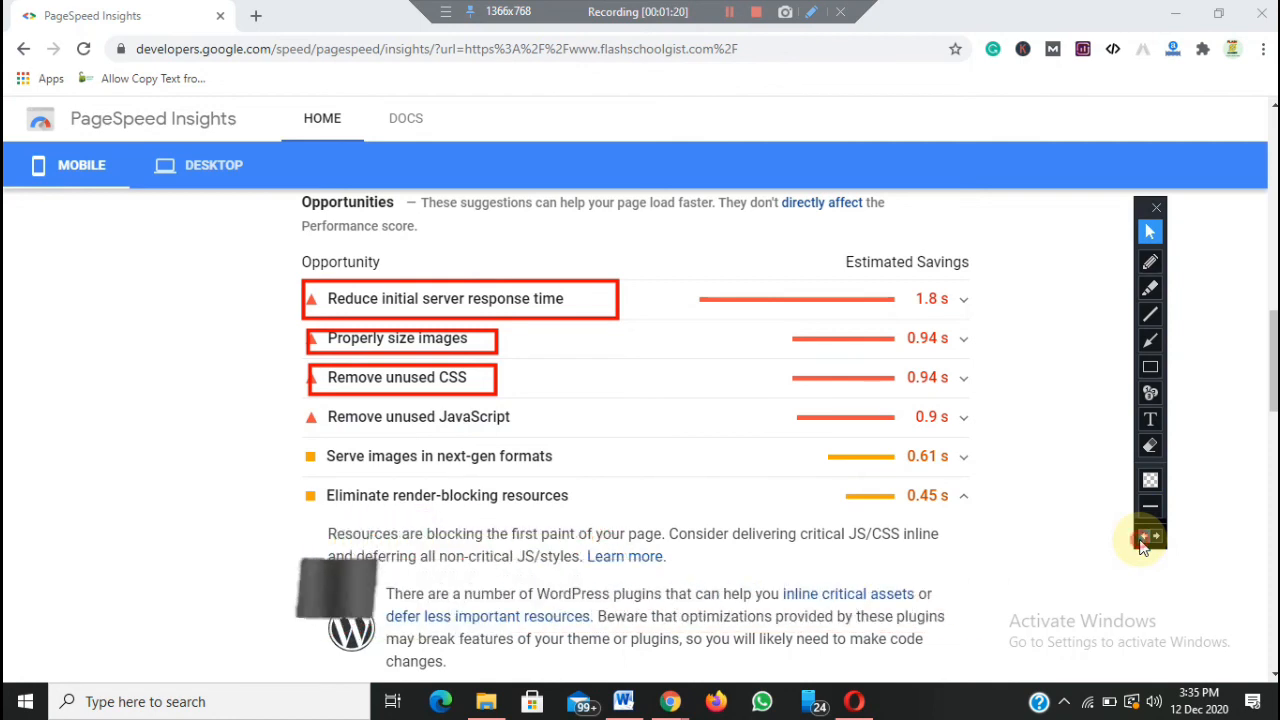
{"action": "left_click", "coordinate": [1147, 537]}
{"action": "left_click", "coordinate": [1147, 537]}
{"action": "left_click", "coordinate": [1147, 537]}
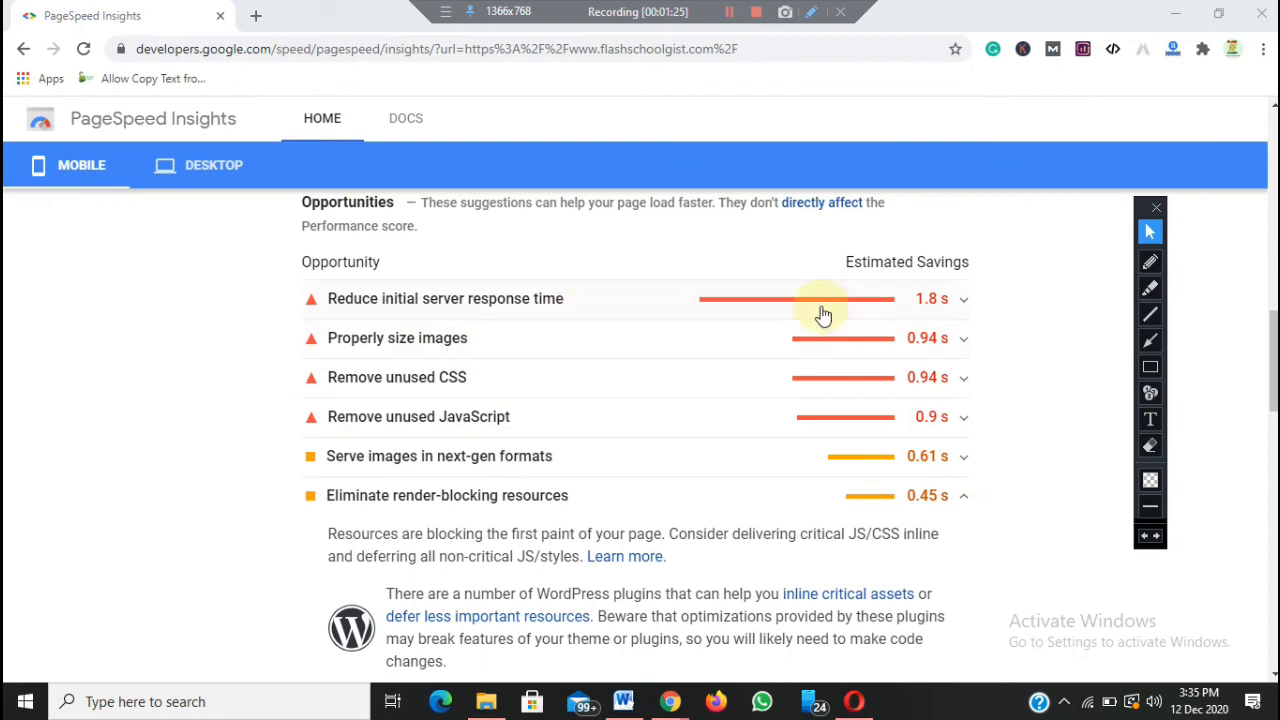
Step: Show the desktop results of the PageSpeed Insights report to check the site's score
{"action": "left_click_drag", "start_coordinate": [1273, 360], "coordinate": [1273, 150]}
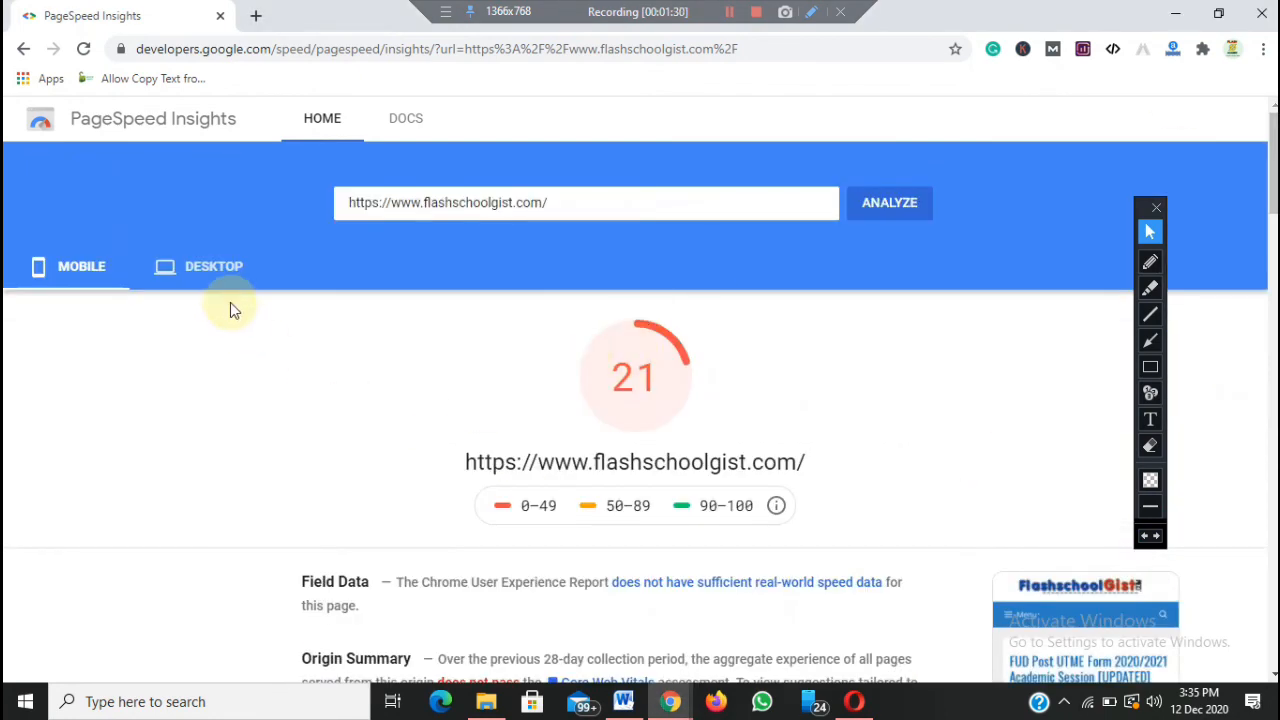
{"action": "left_click", "coordinate": [222, 272]}
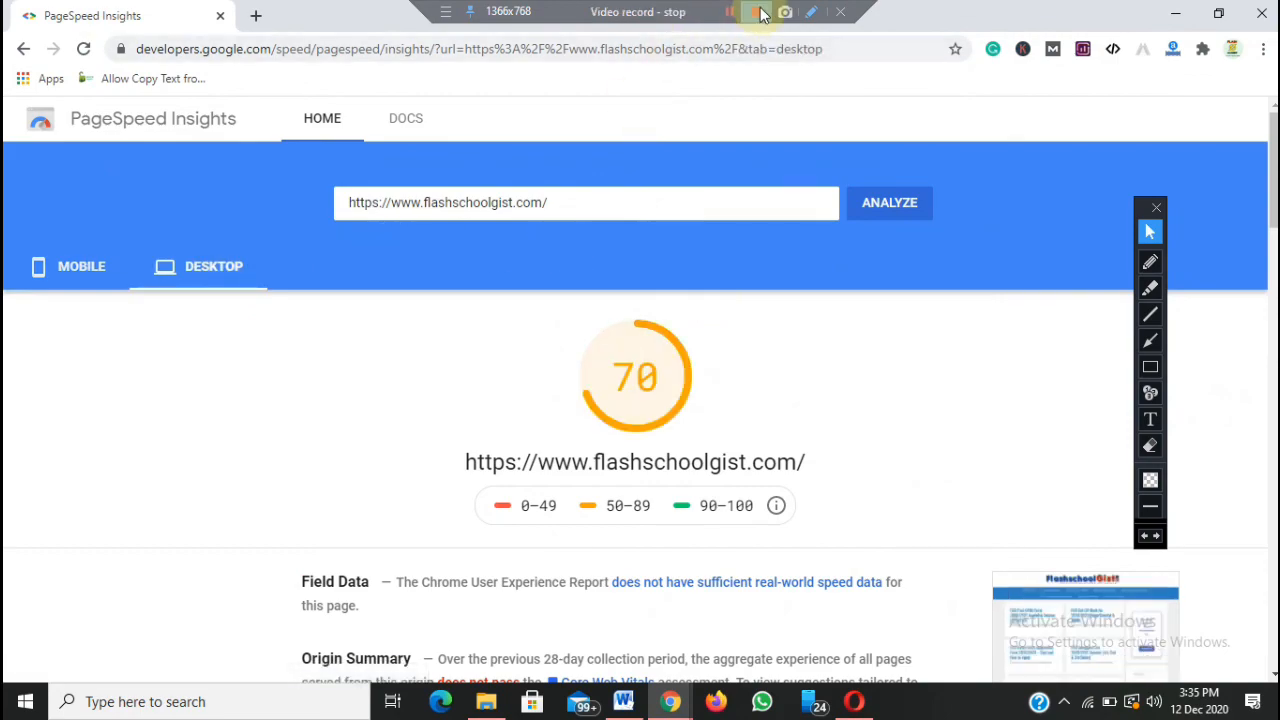